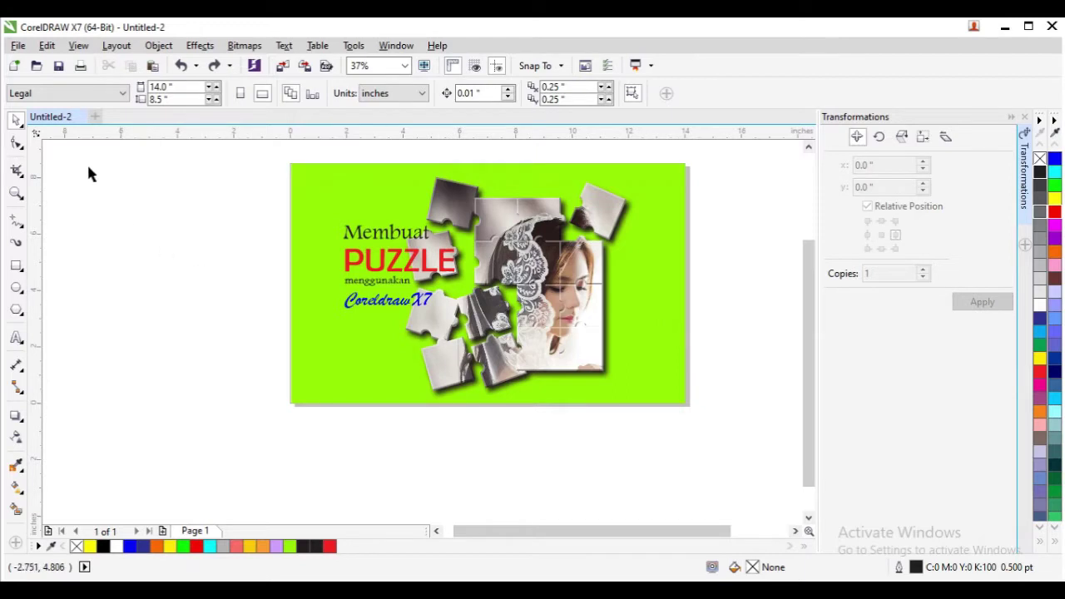
Create a new blank document and set its page orientation to landscape
click(19, 46)
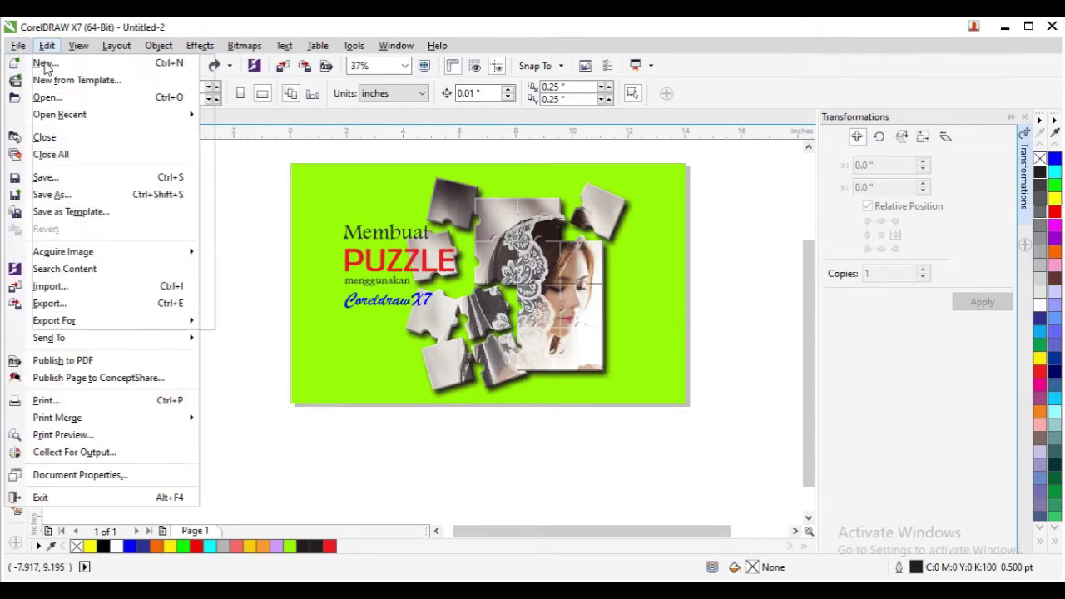
click(42, 63)
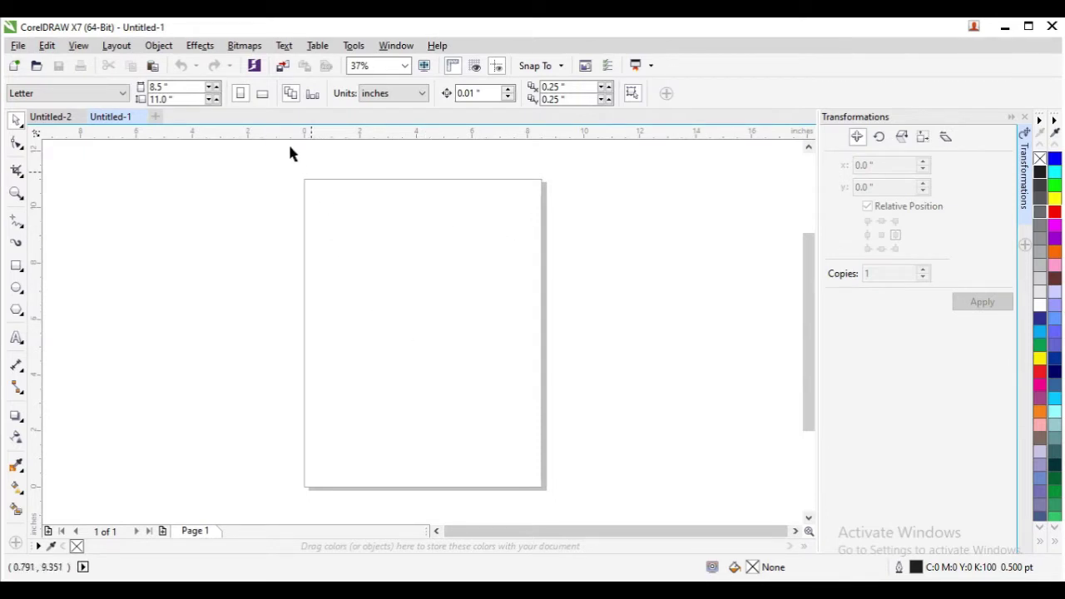
click(263, 95)
scroll(478, 412, down, 1)
scroll(451, 431, up, 1)
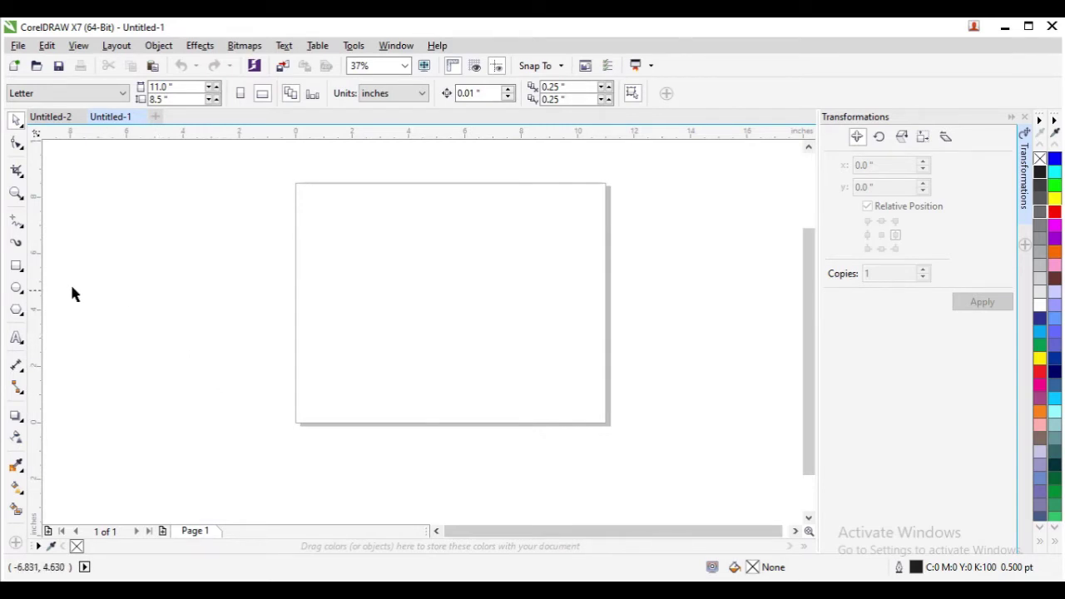
Draw a square of about 1.17 inches near the page's upper-left corner
click(17, 266)
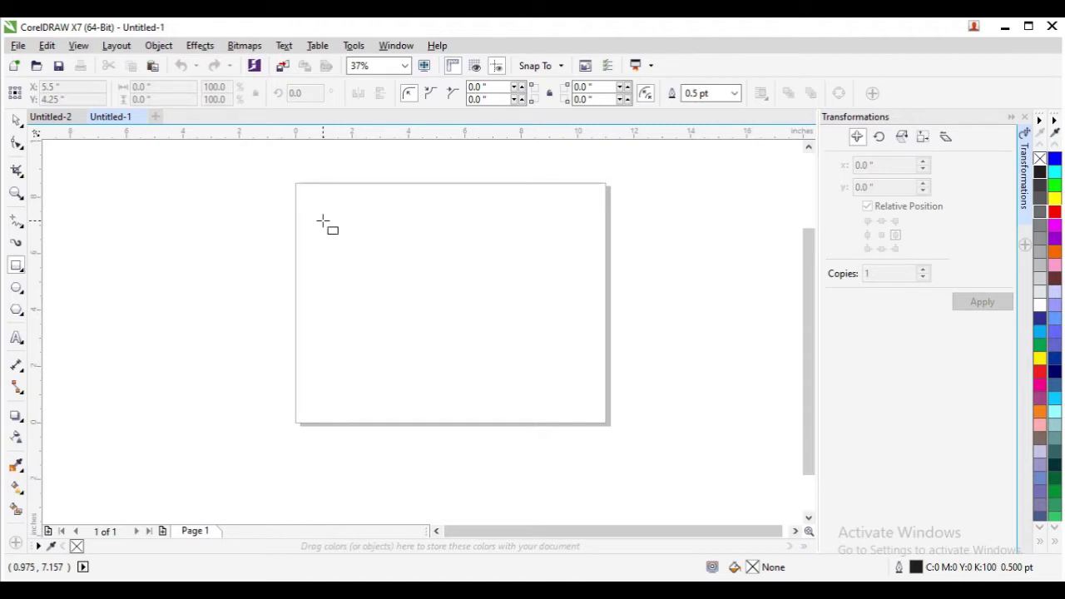
drag(323, 221, 356, 253)
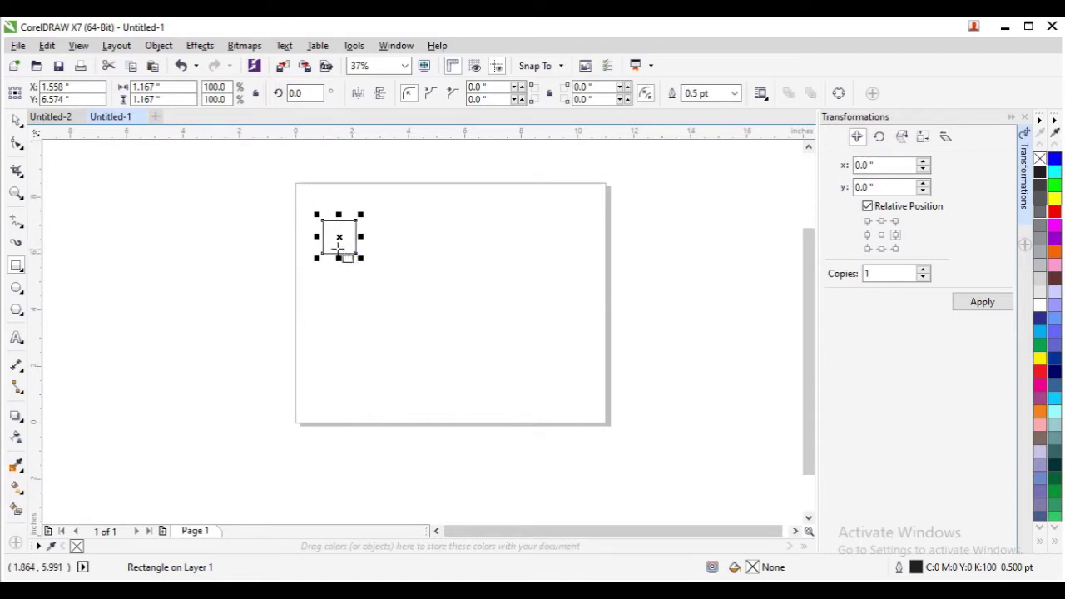
click(17, 122)
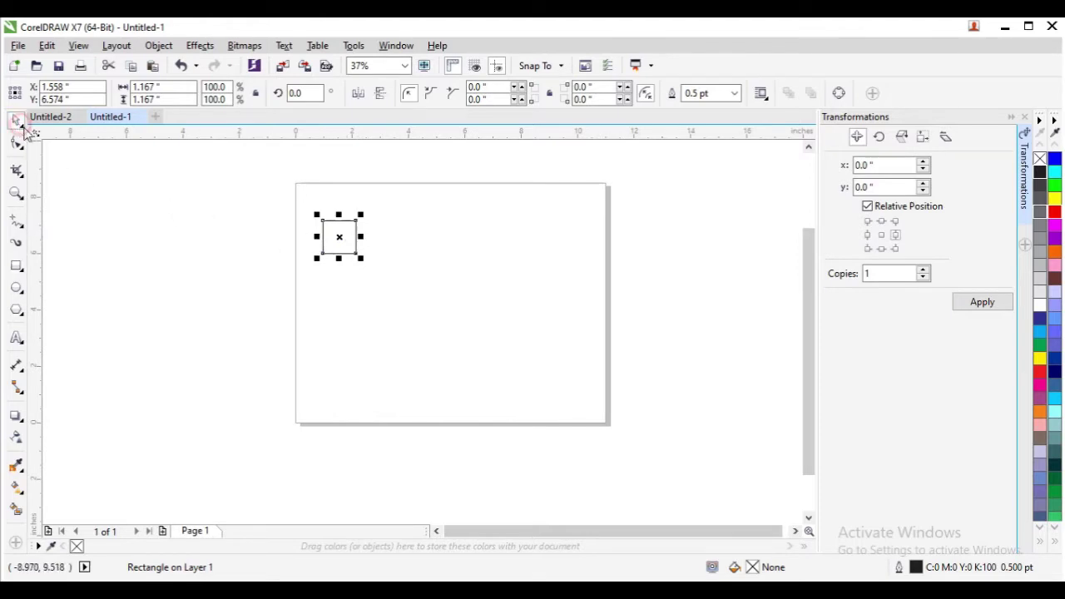
click(411, 283)
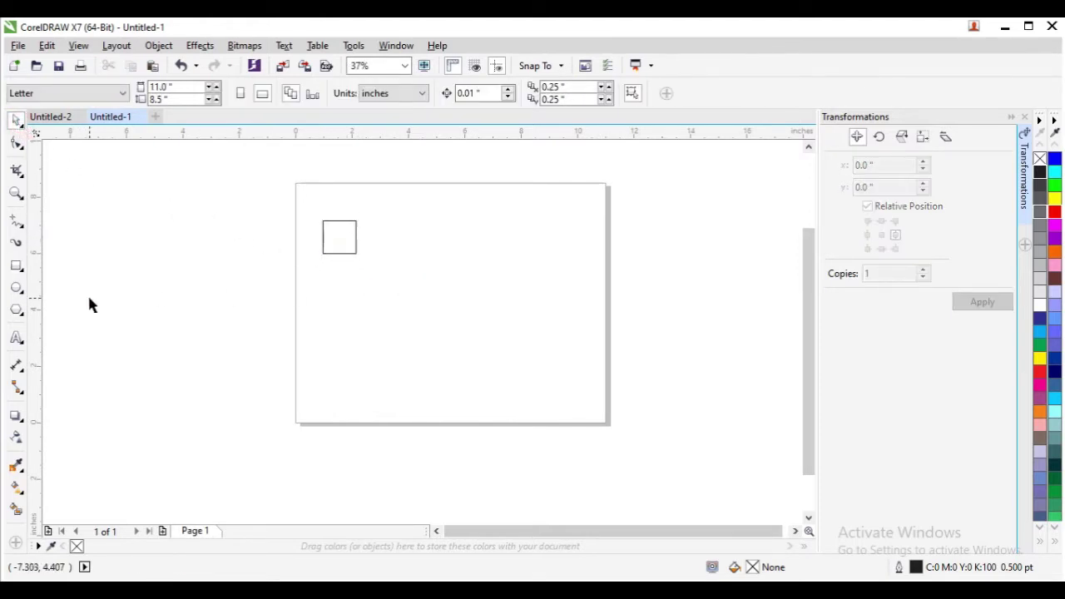
Draw a circle about 0.285 inches in diameter and centre it on the midpoint of the square's top edge
click(16, 289)
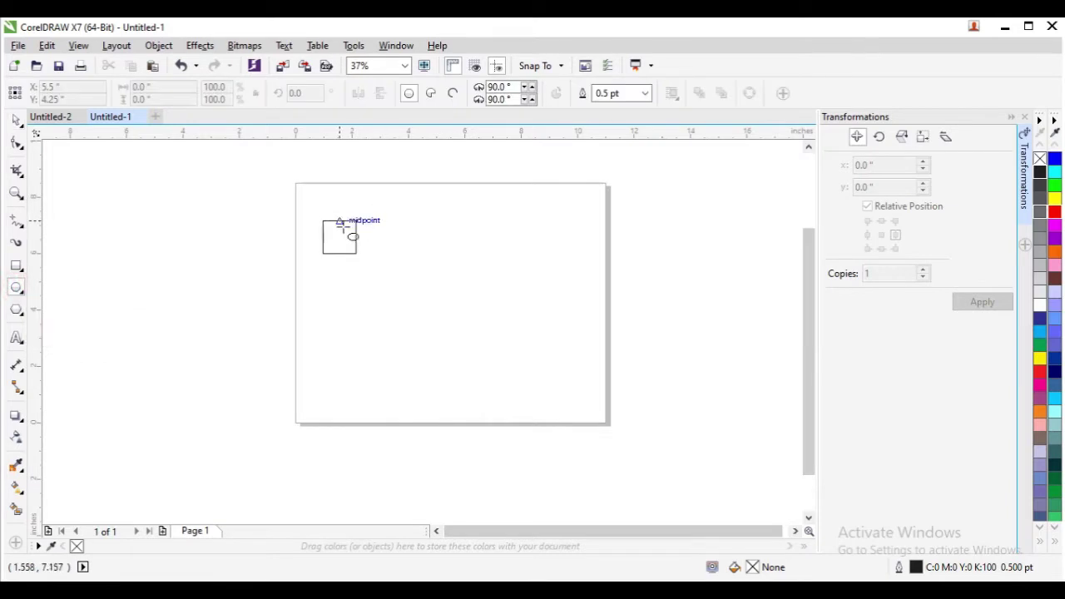
scroll(347, 224, up, 4)
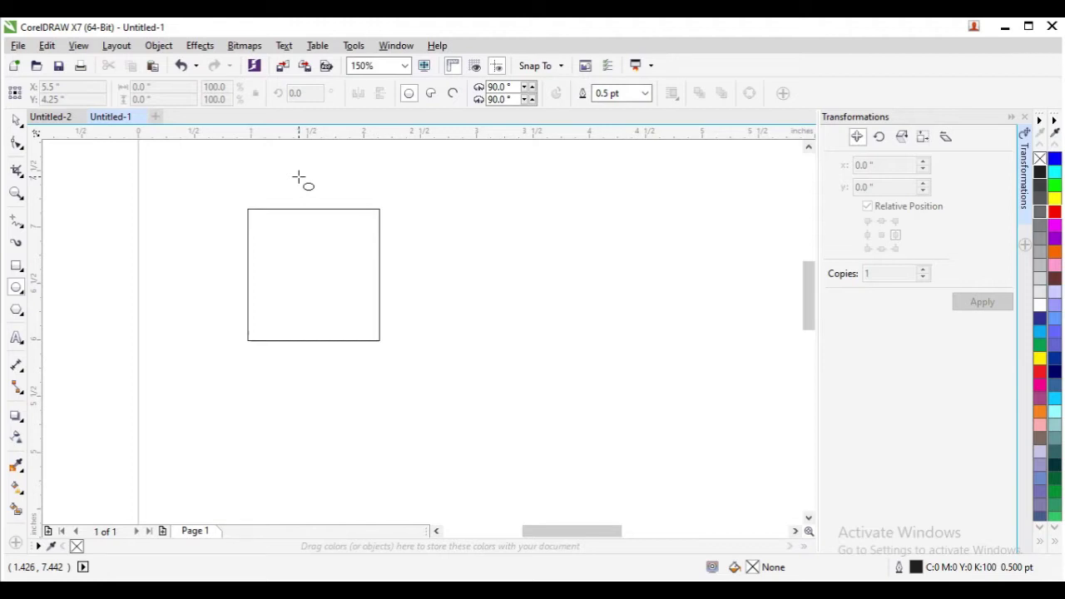
drag(299, 177, 337, 213)
click(16, 122)
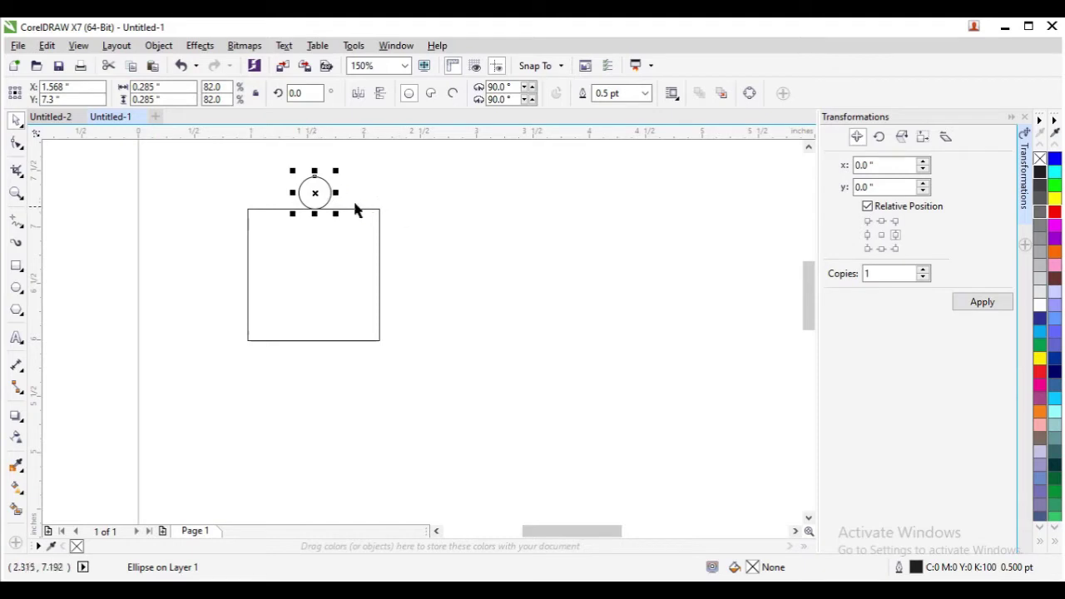
mouse_move(316, 195)
mouse_down()
mouse_move(313, 208)
mouse_move(375, 228)
mouse_move(316, 252)
mouse_move(306, 278)
mouse_move(290, 241)
mouse_move(330, 276)
mouse_move(273, 312)
mouse_move(266, 237)
mouse_move(342, 235)
mouse_move(313, 214)
mouse_up()
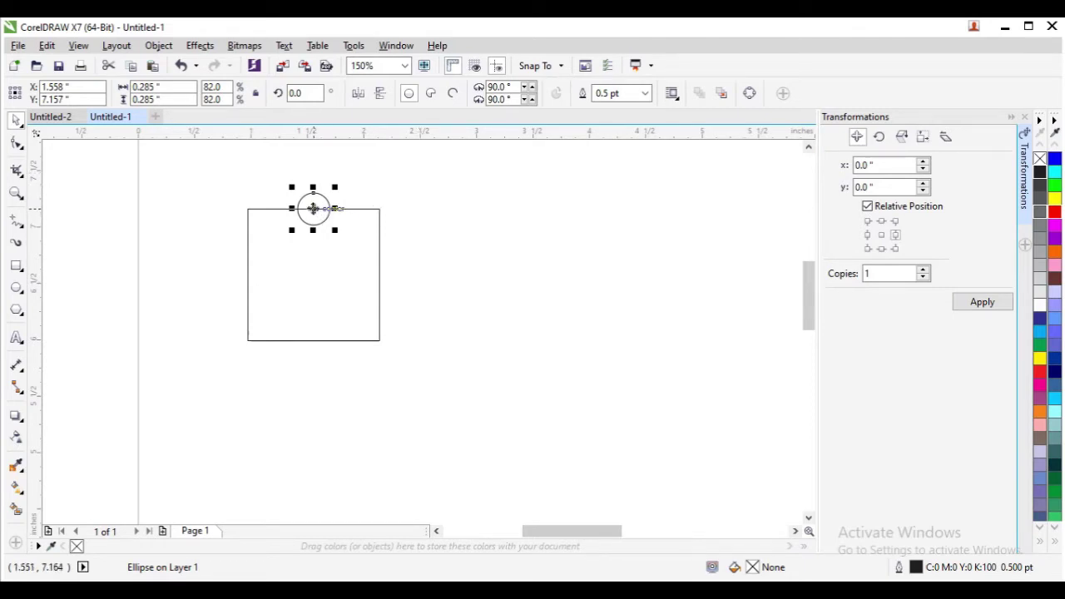
Place copies of the circle centred on the midpoints of the square's right, bottom and left edges
drag(312, 208, 312, 342)
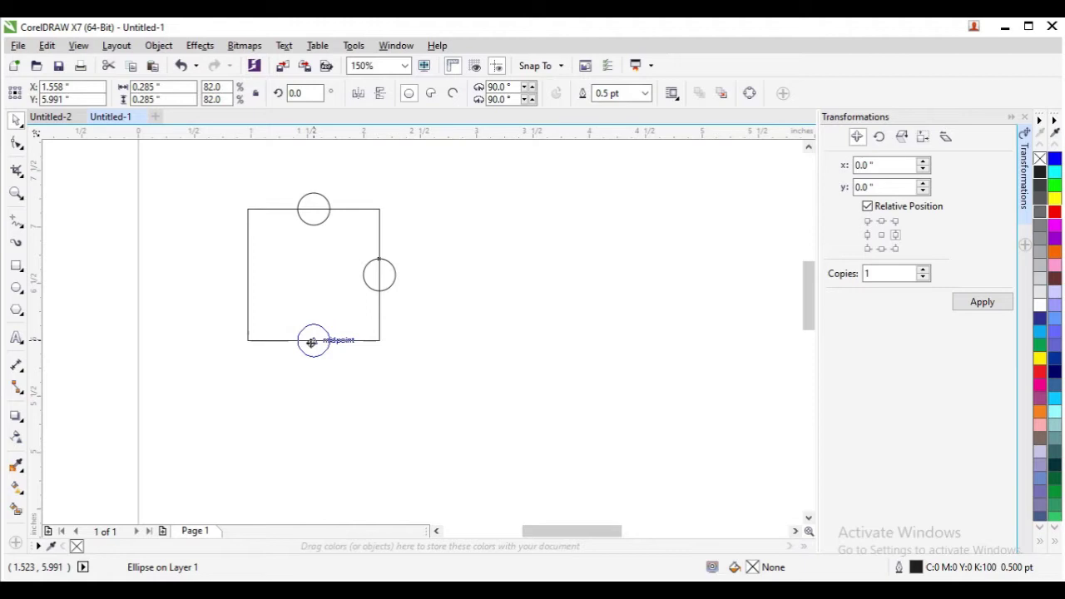
drag(311, 342, 253, 275)
click(222, 185)
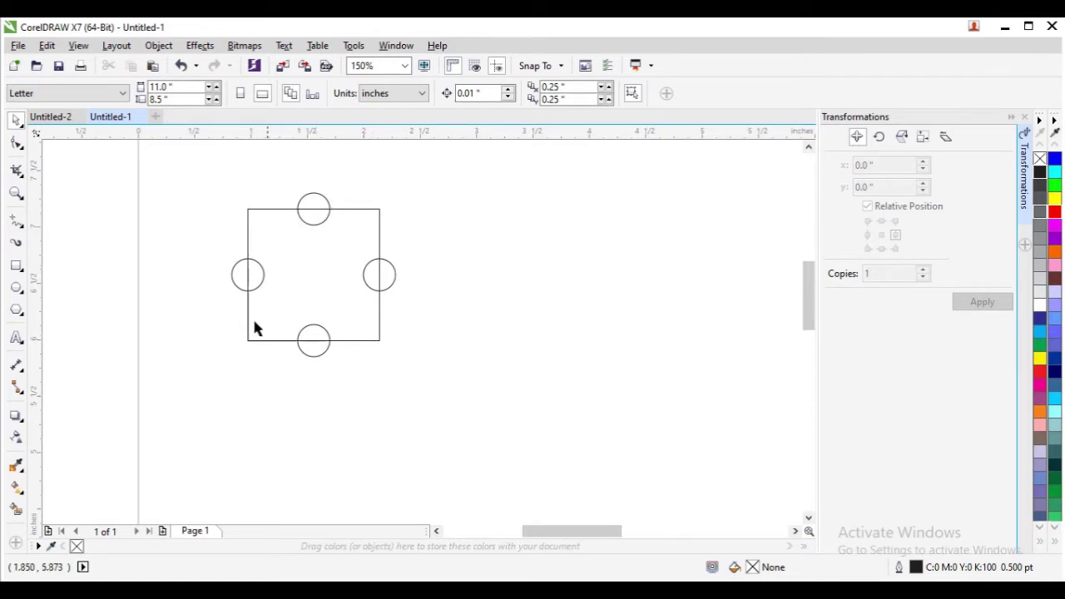
Weld the circles on the top and right edges to the square to form the puzzle piece's tabs
click(326, 205)
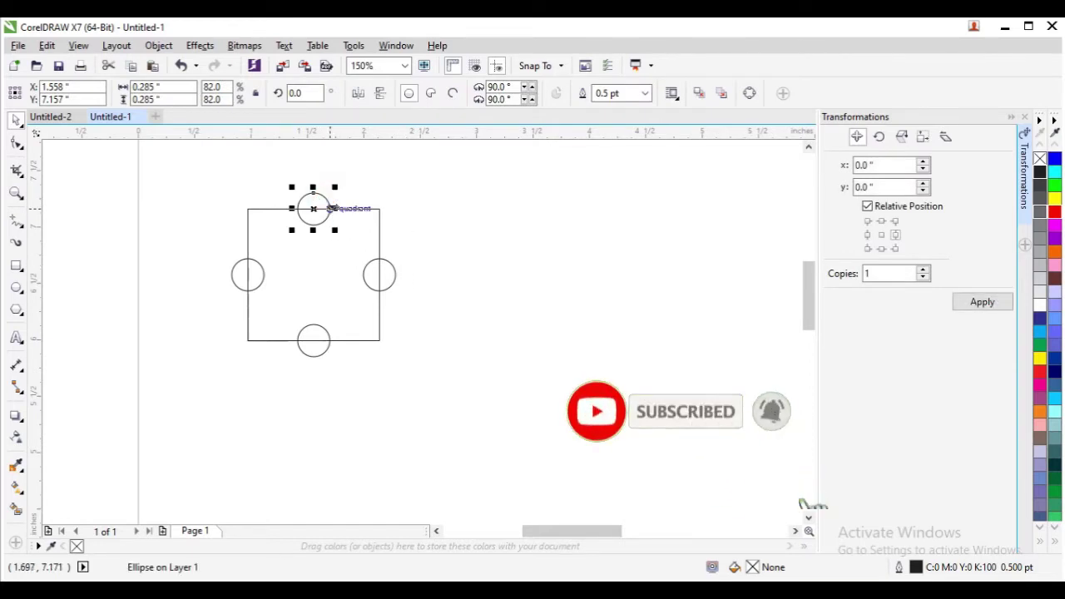
shift+click(388, 269)
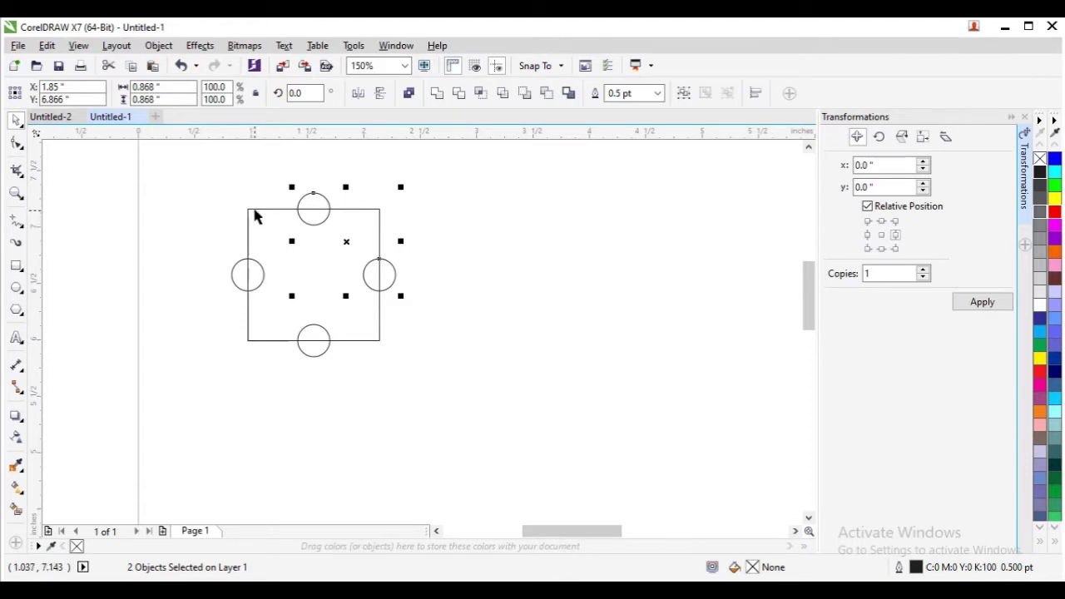
shift+click(254, 210)
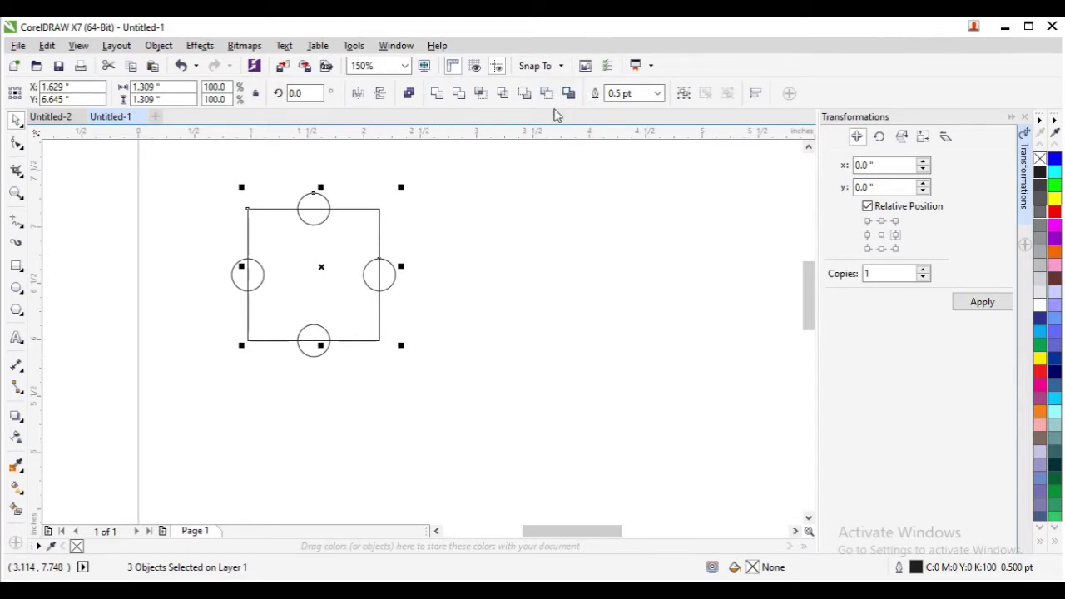
click(437, 94)
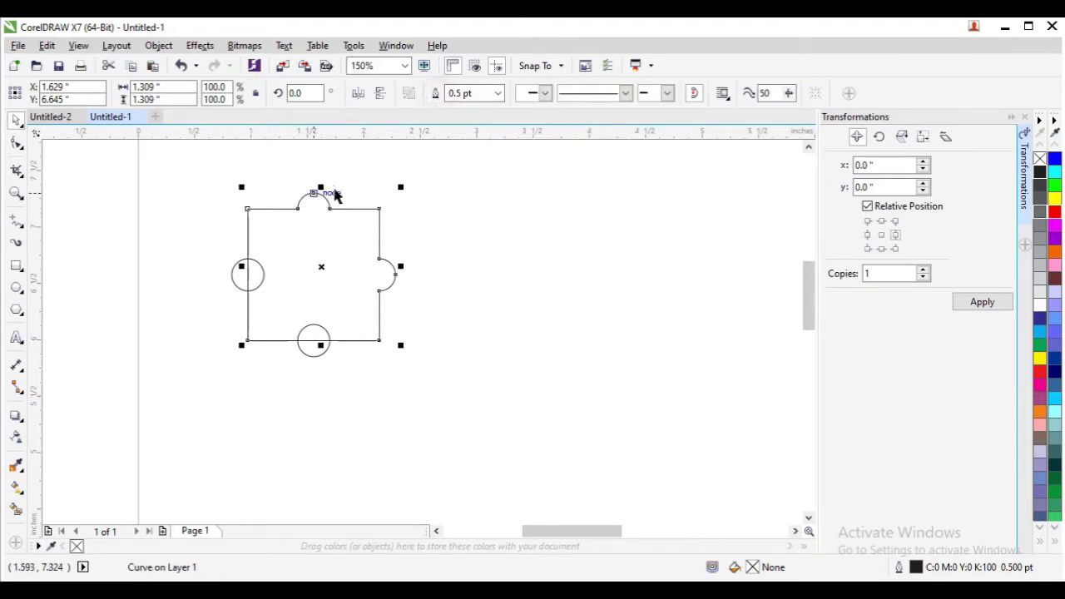
click(501, 286)
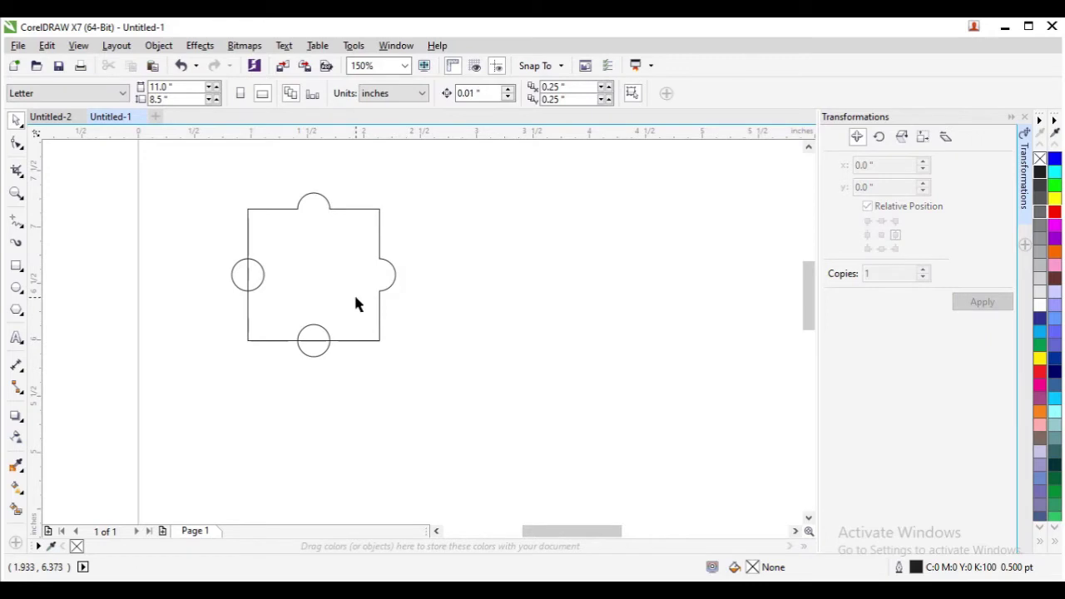
Cut the circles on the bottom and left edges out of the square with Back Minus Front
click(313, 358)
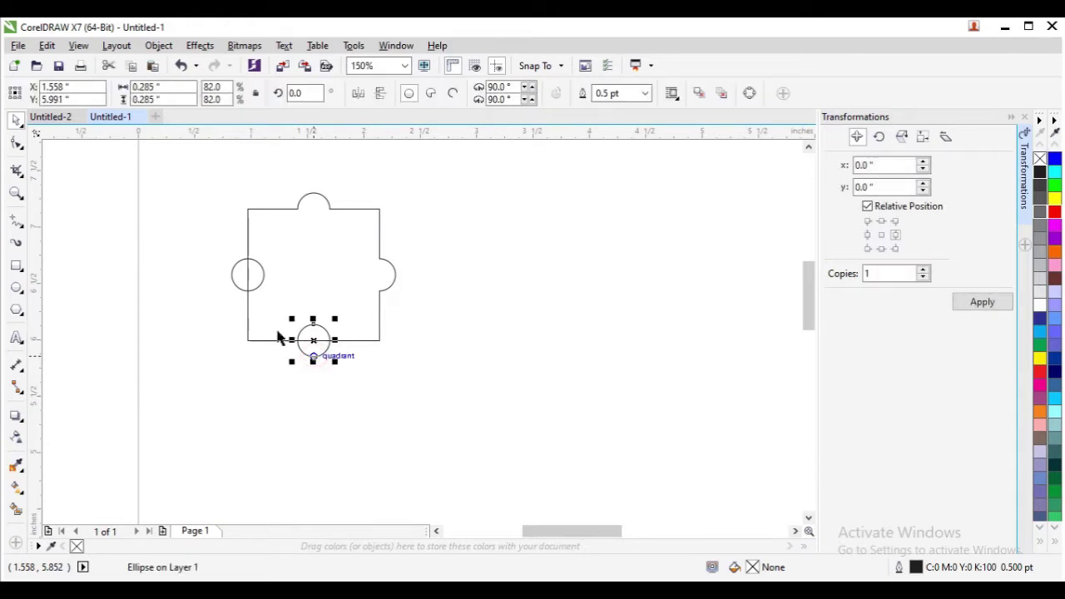
shift+click(238, 288)
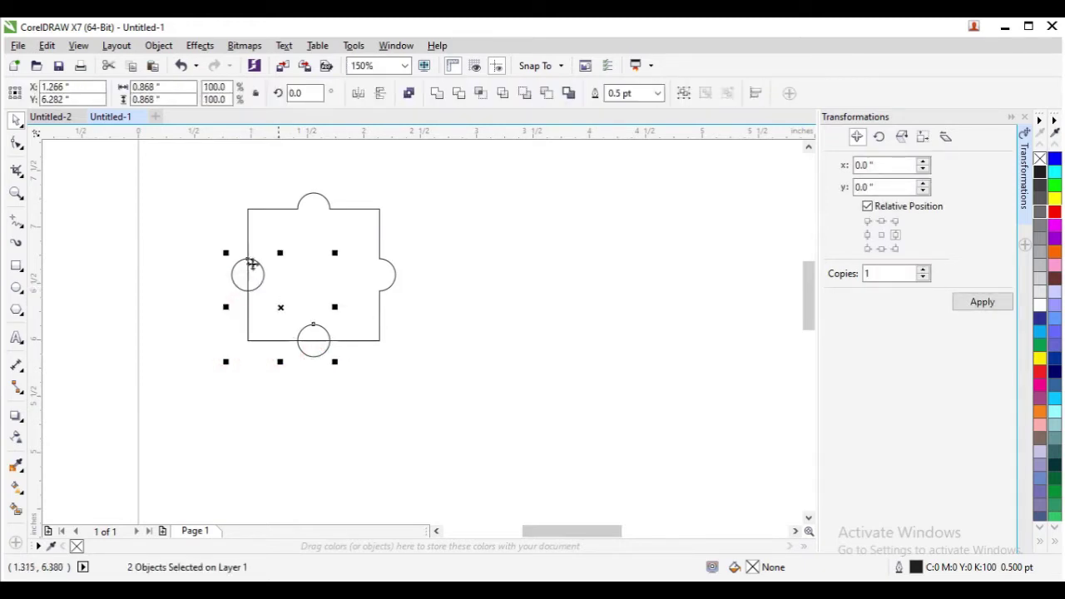
shift+click(249, 210)
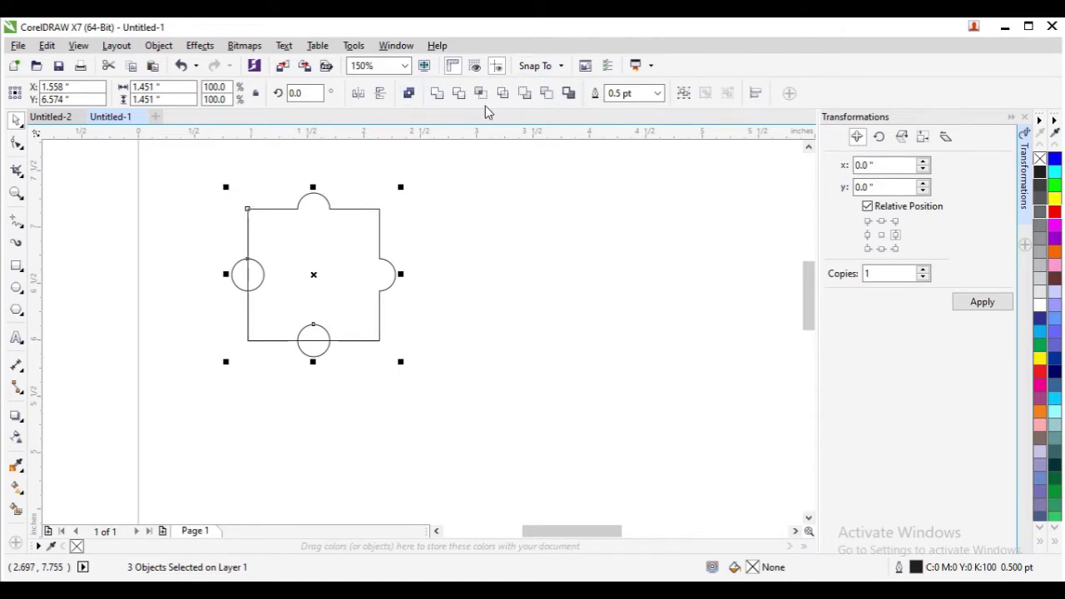
click(547, 96)
click(467, 273)
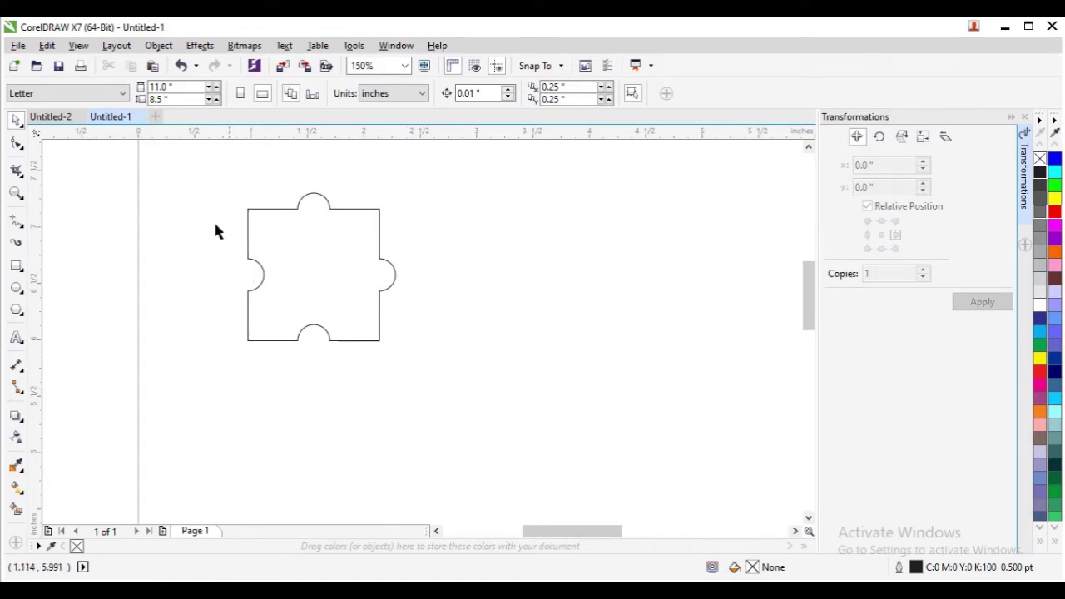
Duplicate the puzzle piece to the right, snapping corner to corner, to build a row of four pieces
click(340, 258)
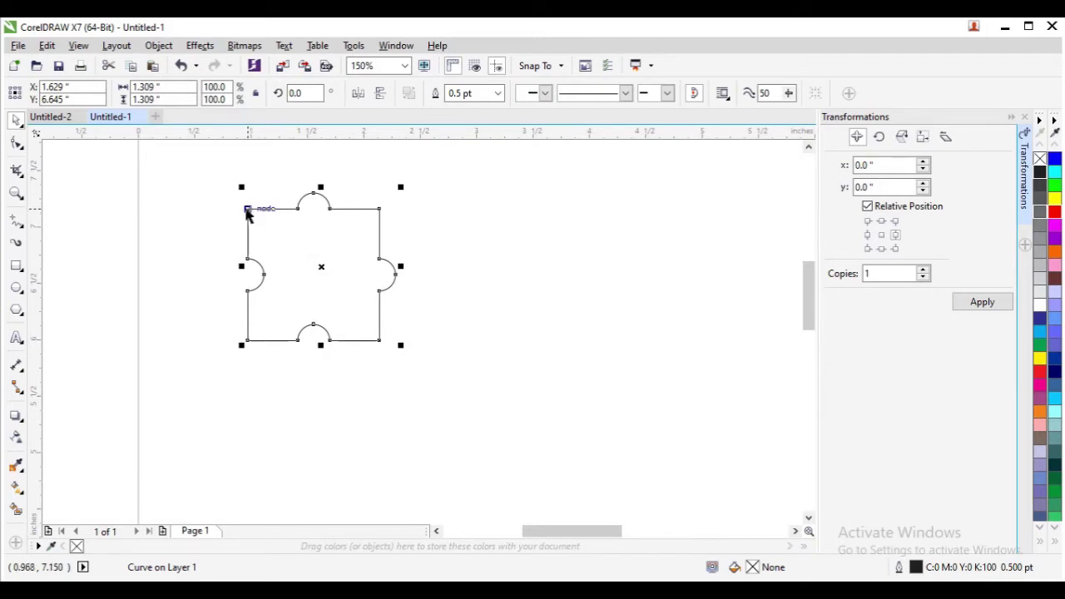
drag(247, 208, 641, 211)
scroll(550, 276, down, 2)
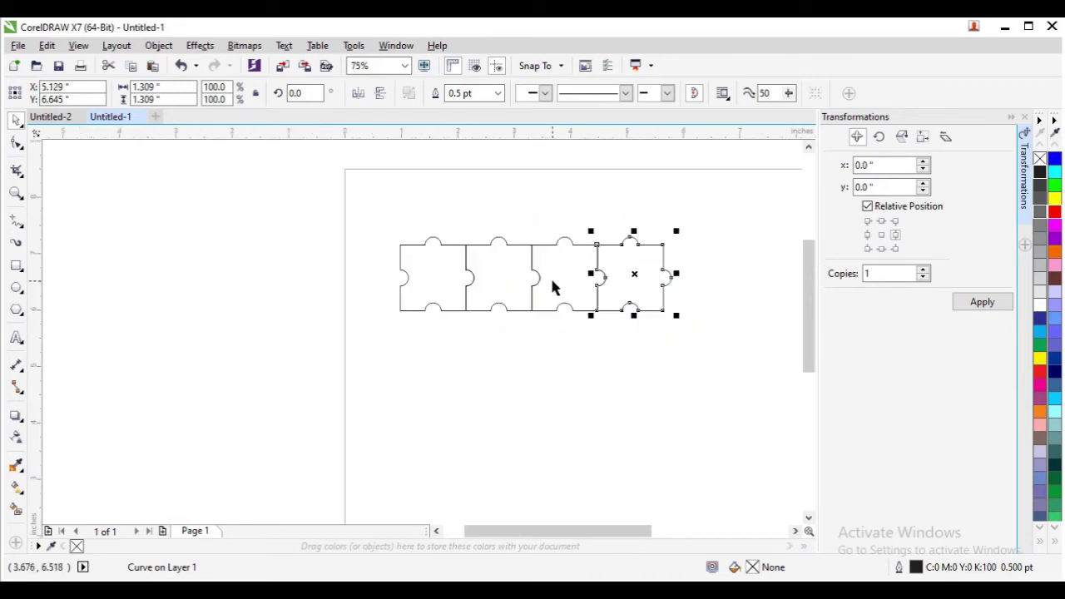
Duplicate the row of four pieces downward three times, snapped edge to edge, to form a 4×4 puzzle grid
click(384, 229)
drag(384, 233, 682, 349)
scroll(442, 316, up, 2)
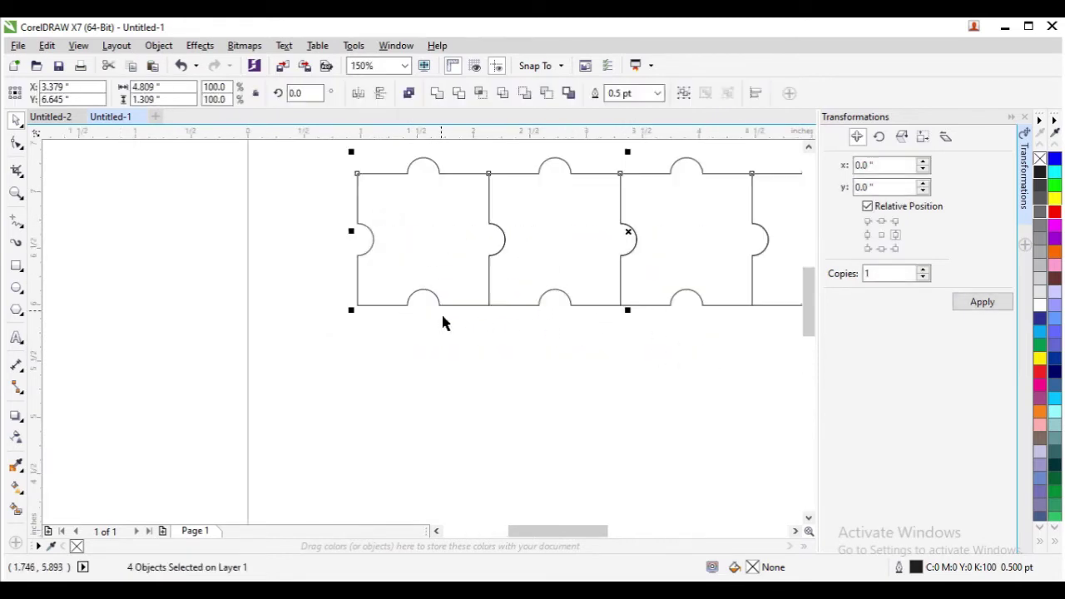
drag(356, 173, 356, 304)
scroll(368, 388, down, 2)
scroll(369, 389, up, 3)
scroll(370, 277, down, 1)
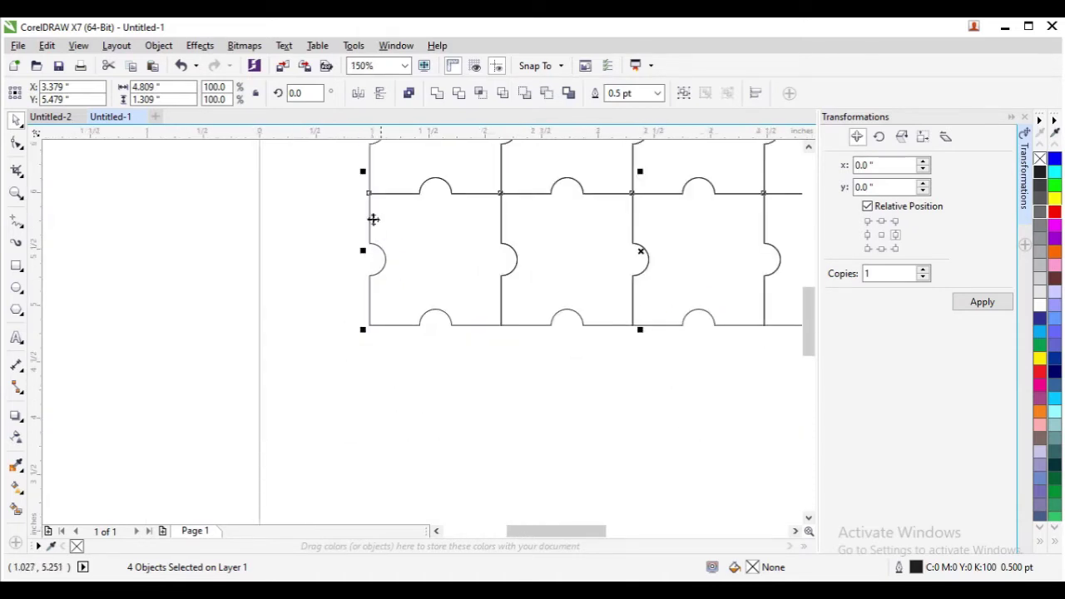
drag(370, 193, 369, 326)
scroll(374, 343, down, 1)
scroll(375, 368, down, 1)
scroll(368, 380, up, 1)
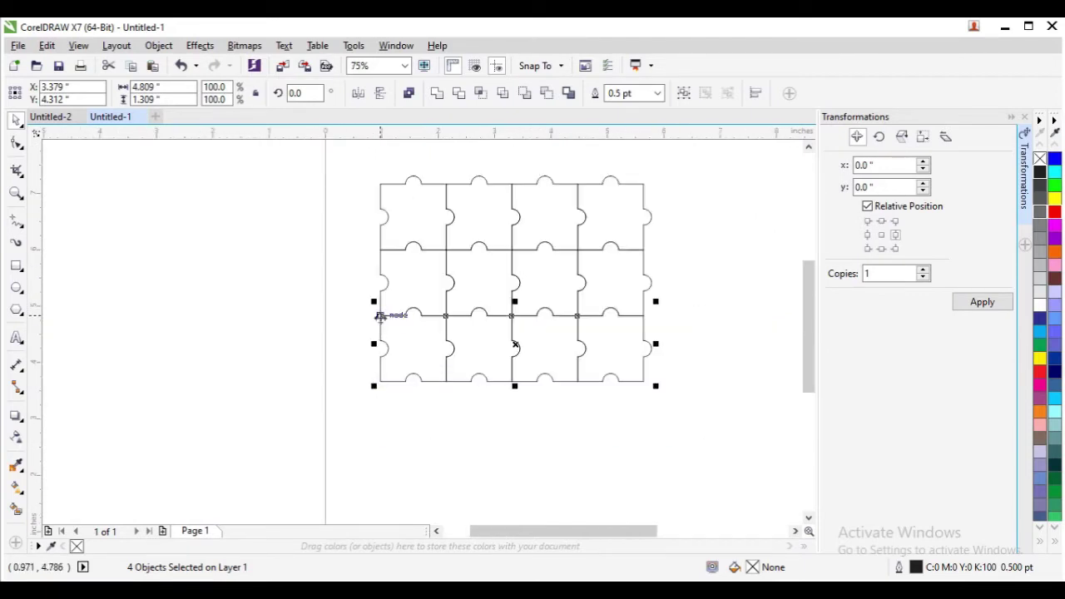
drag(378, 315, 380, 381)
click(344, 309)
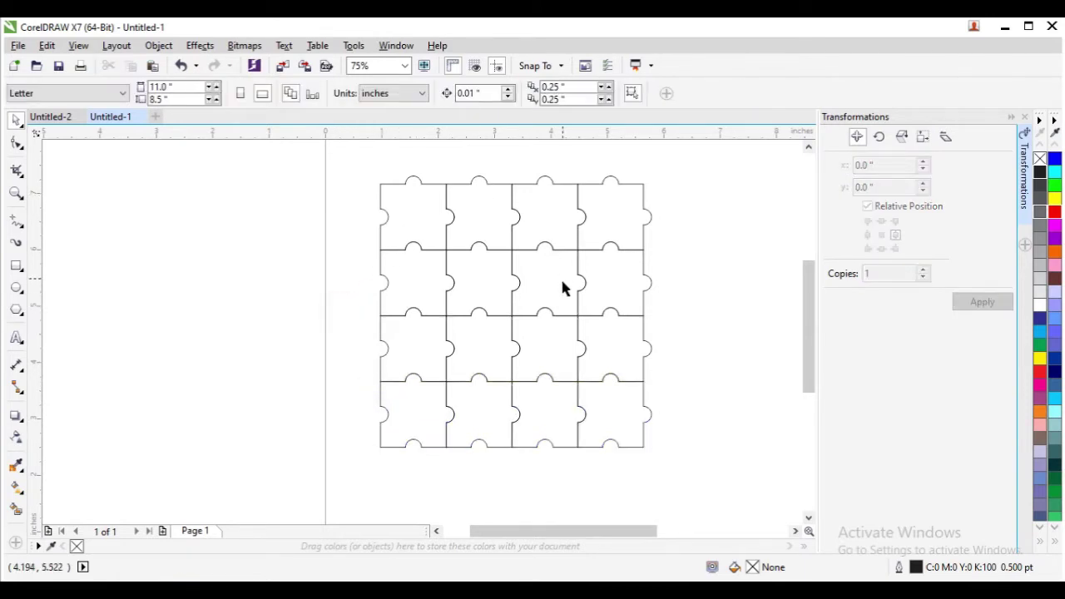
Move the whole puzzle grid to the middle of the page
scroll(562, 286, down, 2)
drag(460, 213, 611, 395)
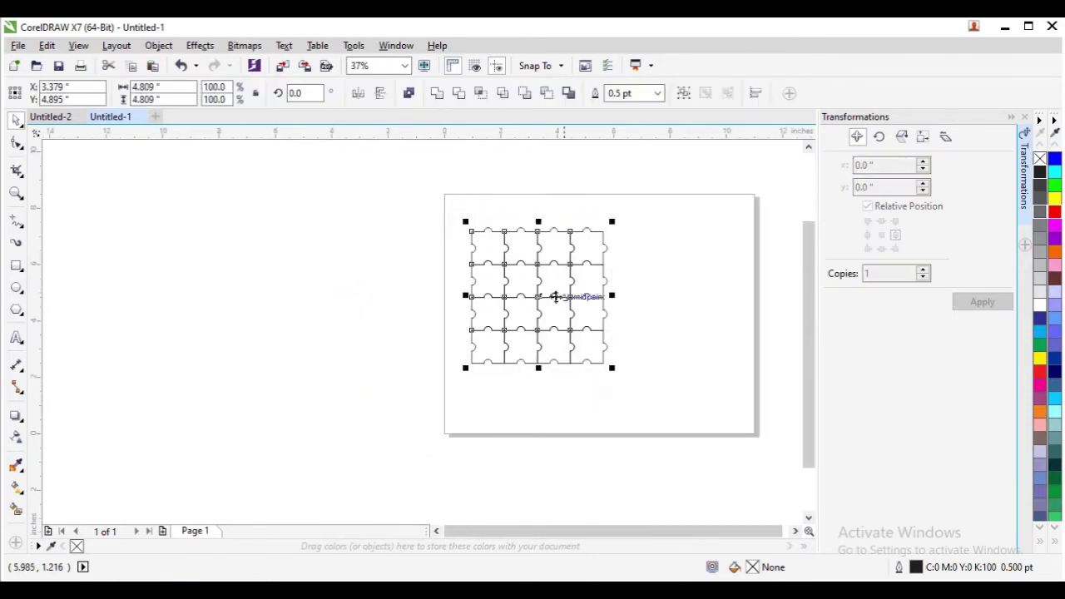
drag(542, 291, 607, 296)
click(691, 285)
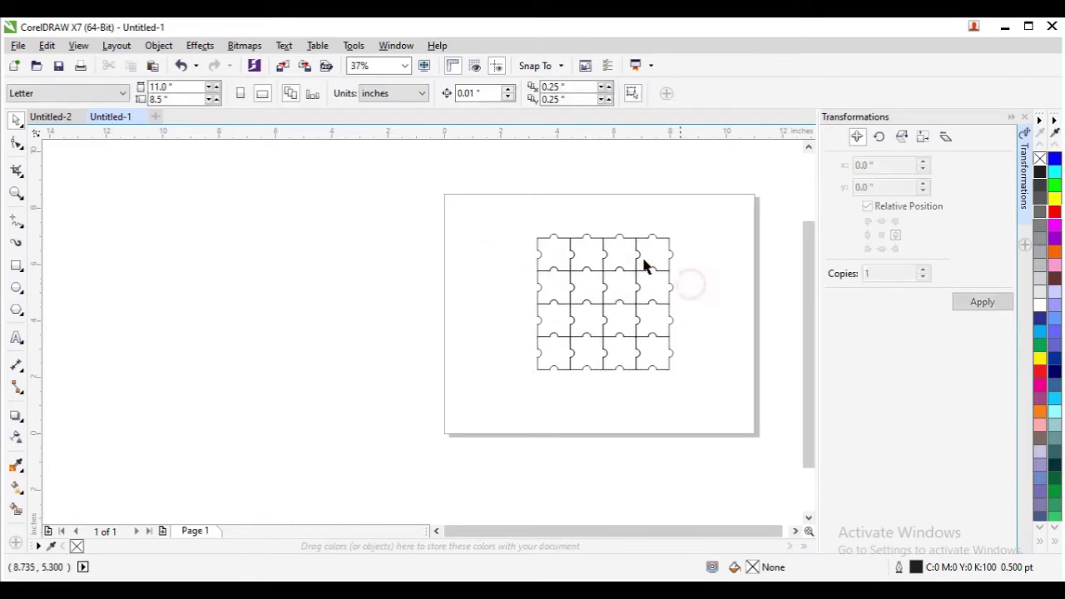
Delete the tab's curve nodes on the outer top edge of the top row's first piece with the Shape tool
scroll(645, 303, up, 2)
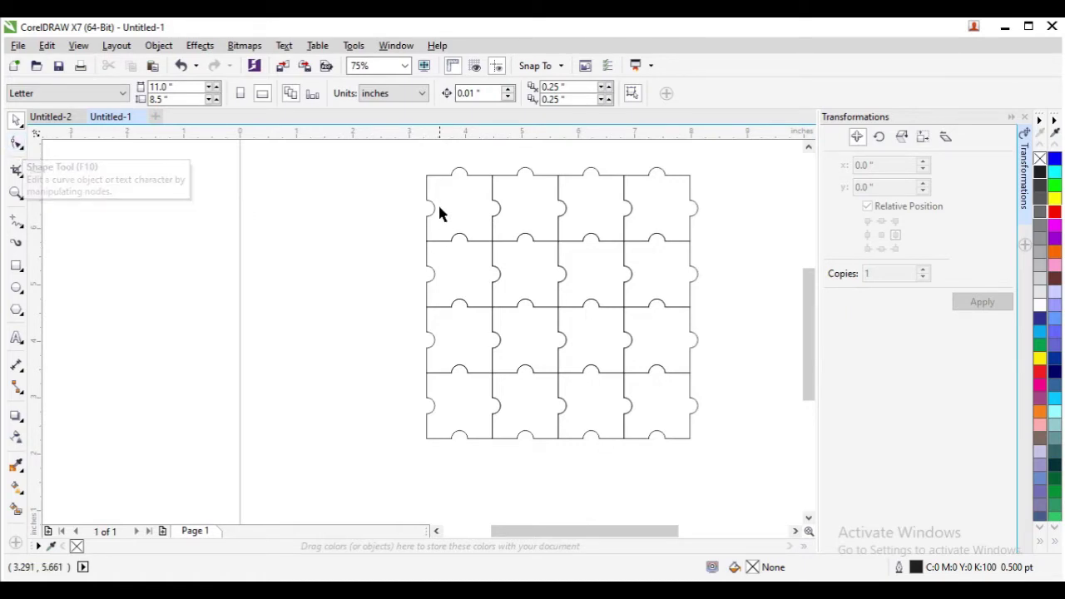
drag(407, 155, 731, 263)
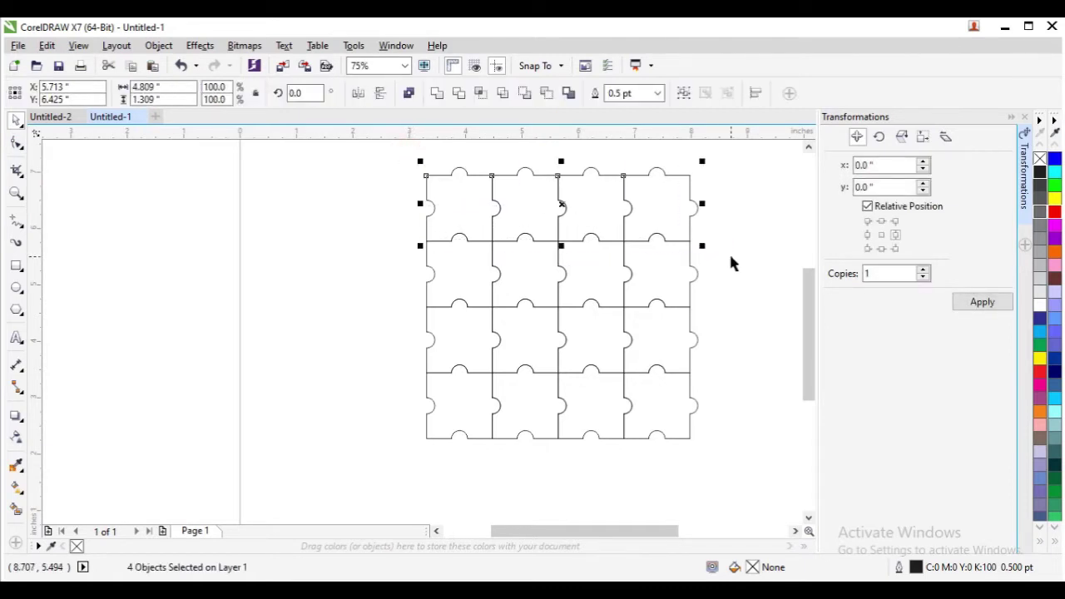
click(16, 143)
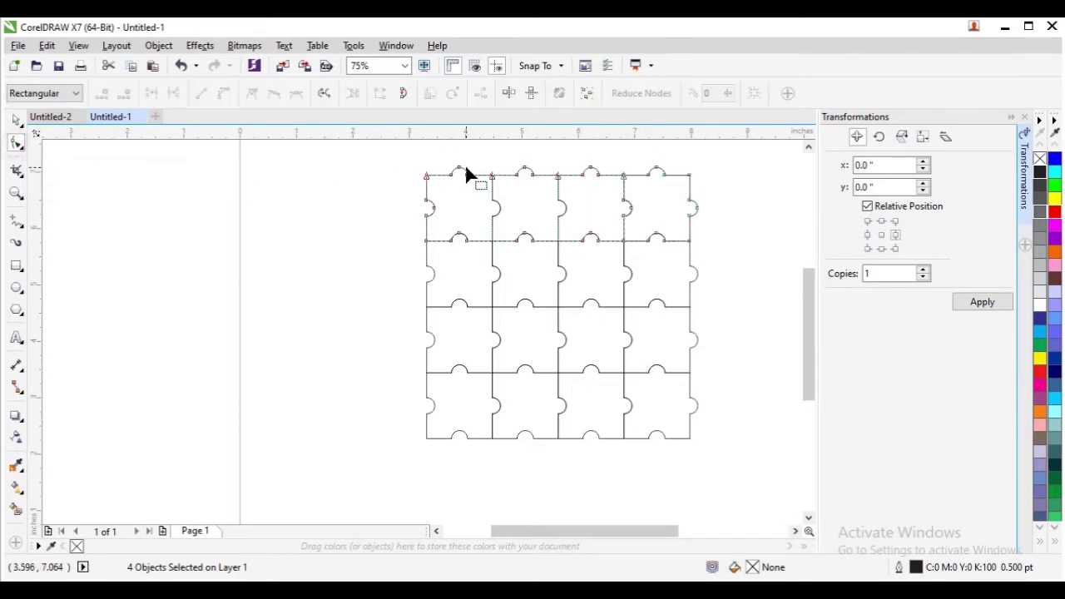
scroll(466, 172, up, 2)
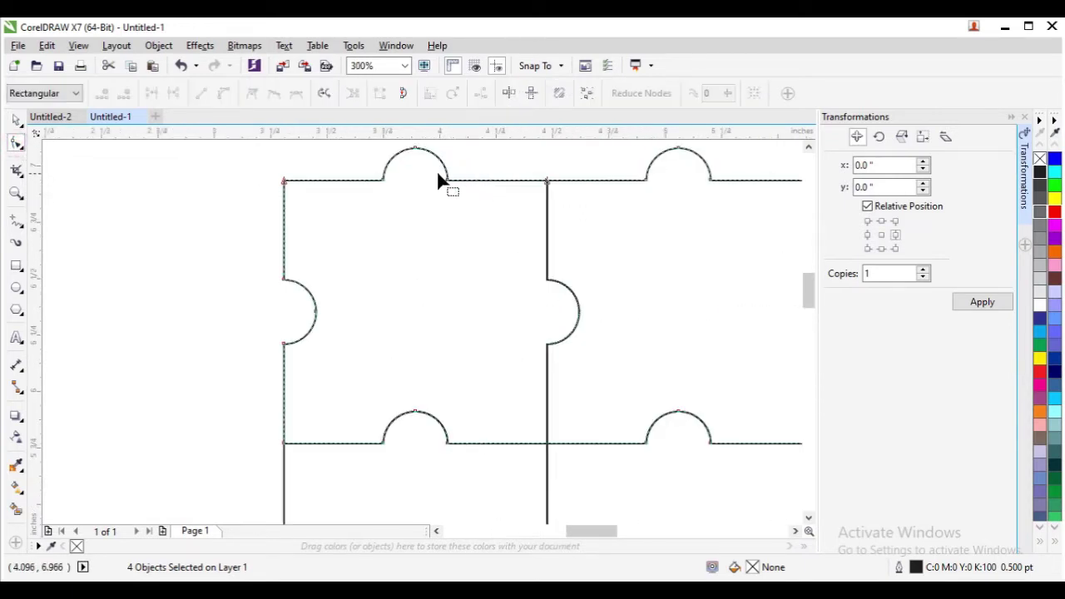
scroll(433, 172, down, 1)
scroll(428, 166, up, 1)
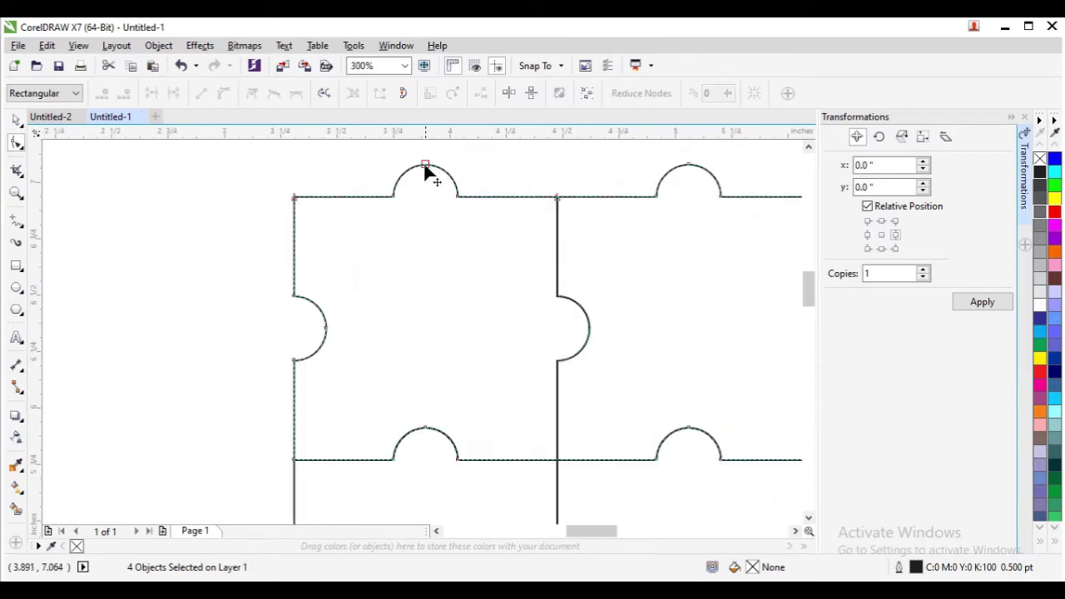
scroll(425, 176, down, 1)
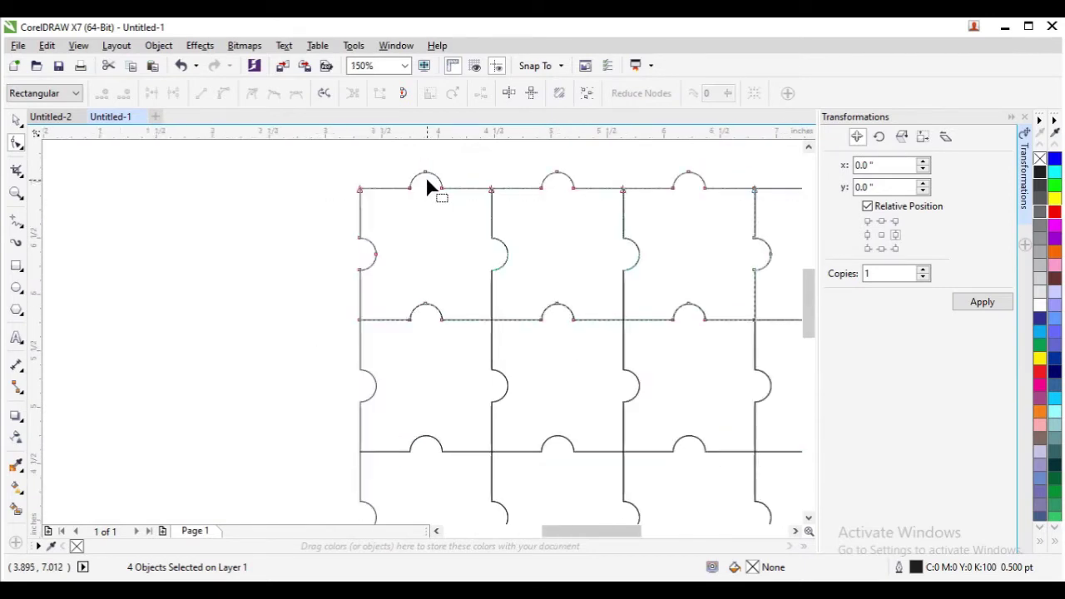
drag(425, 177, 442, 190)
double_click(410, 191)
Delete the tab nodes on the outer top edges of the other three top-row pieces to straighten the grid's upper boundary
scroll(608, 197, down, 2)
drag(571, 177, 605, 201)
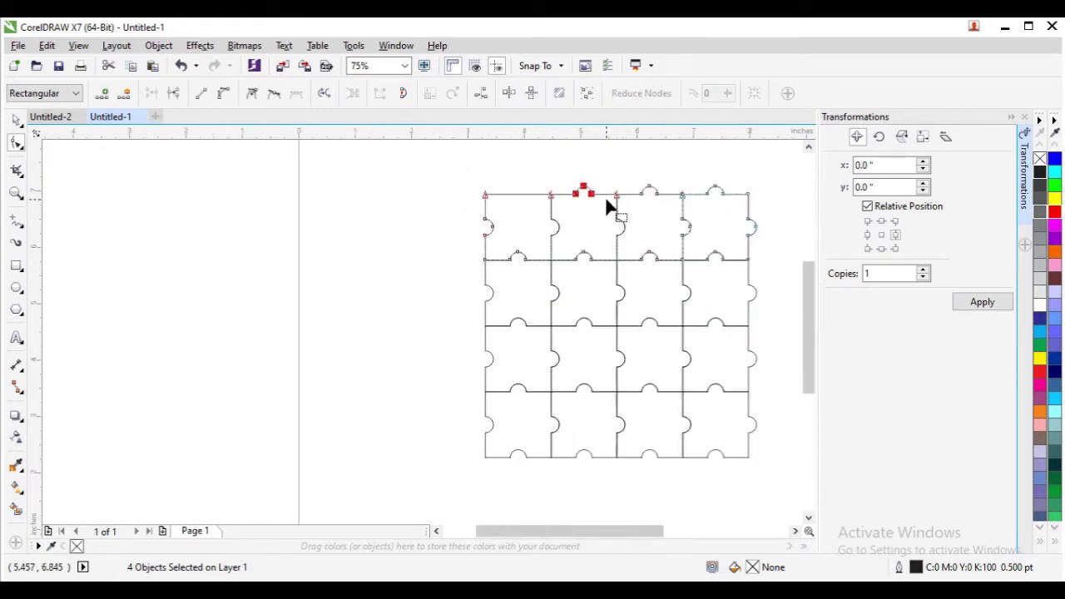
key(Delete)
drag(657, 199, 664, 203)
key(Delete)
key(Delete)
Delete the tab nodes on the top row's outer right edge and the notch nodes on its outer left edge
mouse_move(733, 214)
mouse_down()
mouse_move(752, 219)
mouse_move(736, 224)
mouse_up()
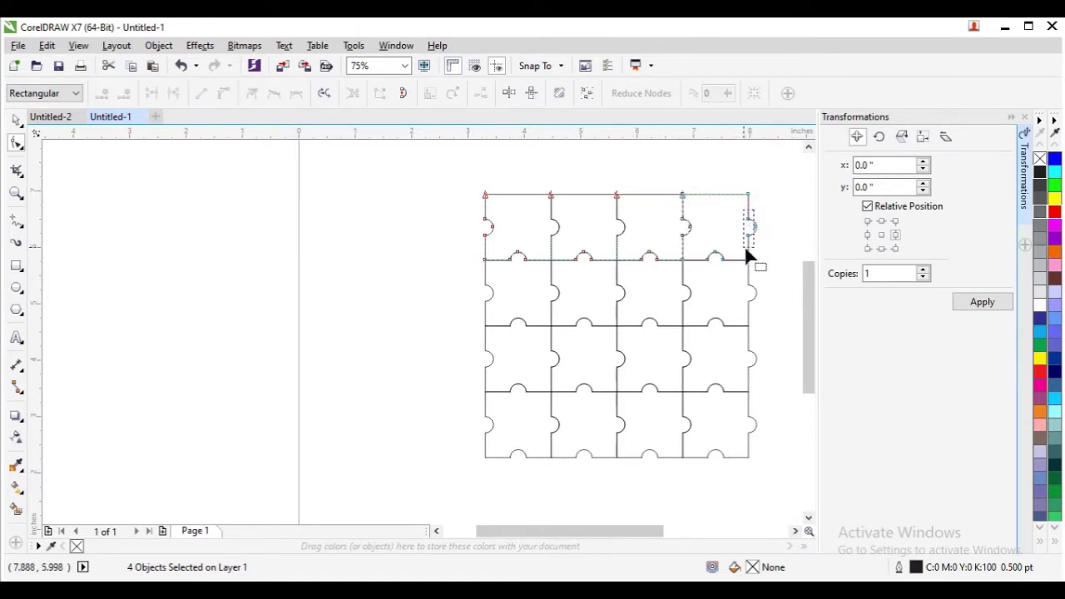
drag(745, 241, 744, 245)
key(Delete)
drag(476, 210, 504, 244)
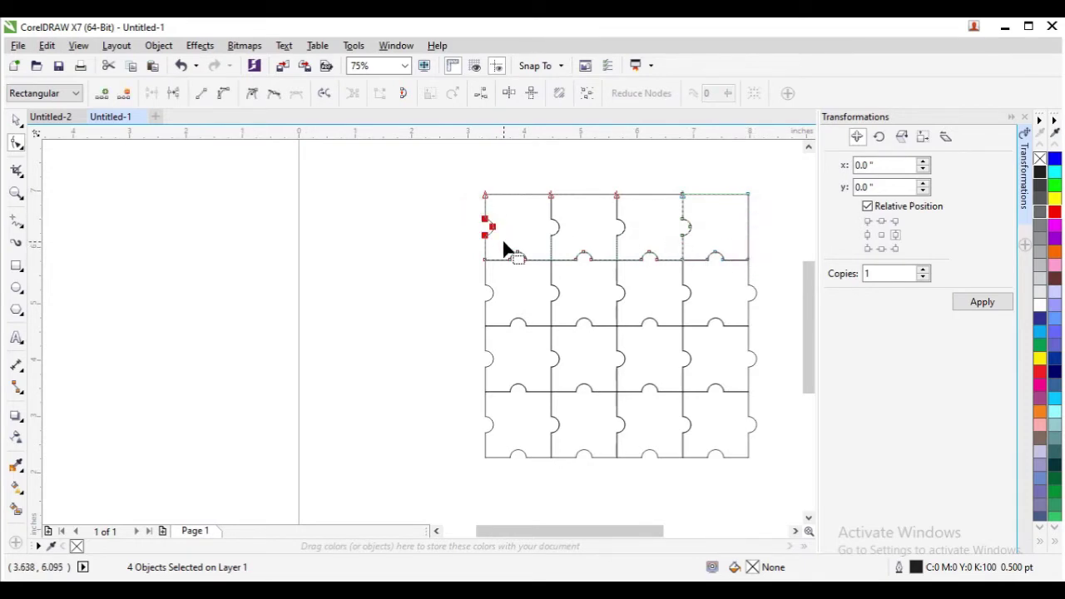
key(Delete)
Delete the notch nodes along the outer left edge of the first column's lower three pieces
click(15, 121)
click(414, 206)
drag(450, 168, 568, 479)
click(16, 144)
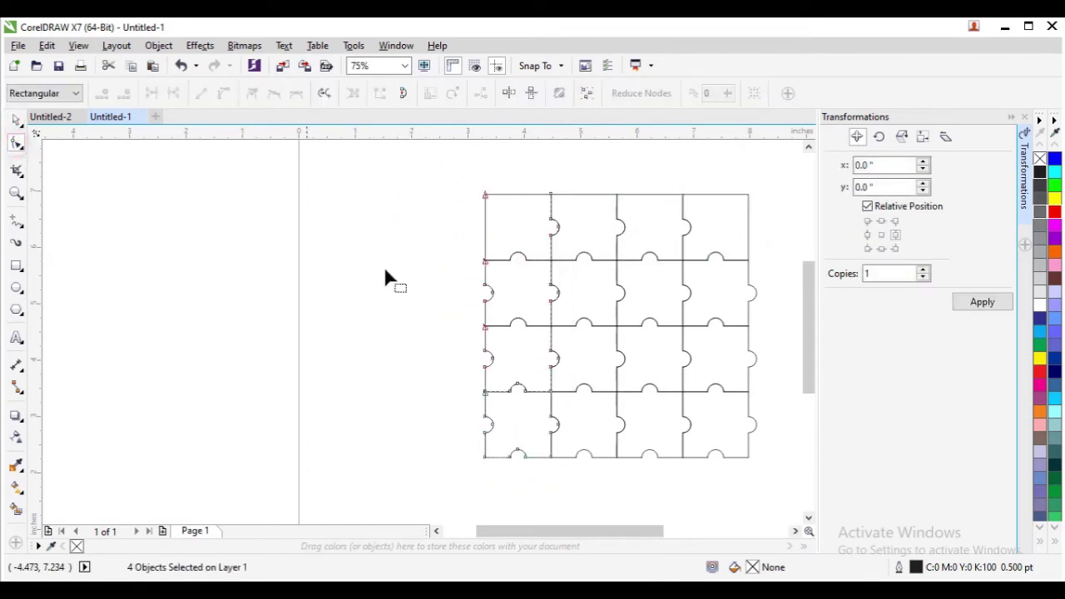
drag(499, 304, 501, 445)
key(Delete)
key(Delete)
Delete the notch nodes along the outer bottom edge of the four bottom-row pieces with the Shape tool
key(space)
click(441, 418)
drag(453, 377, 784, 494)
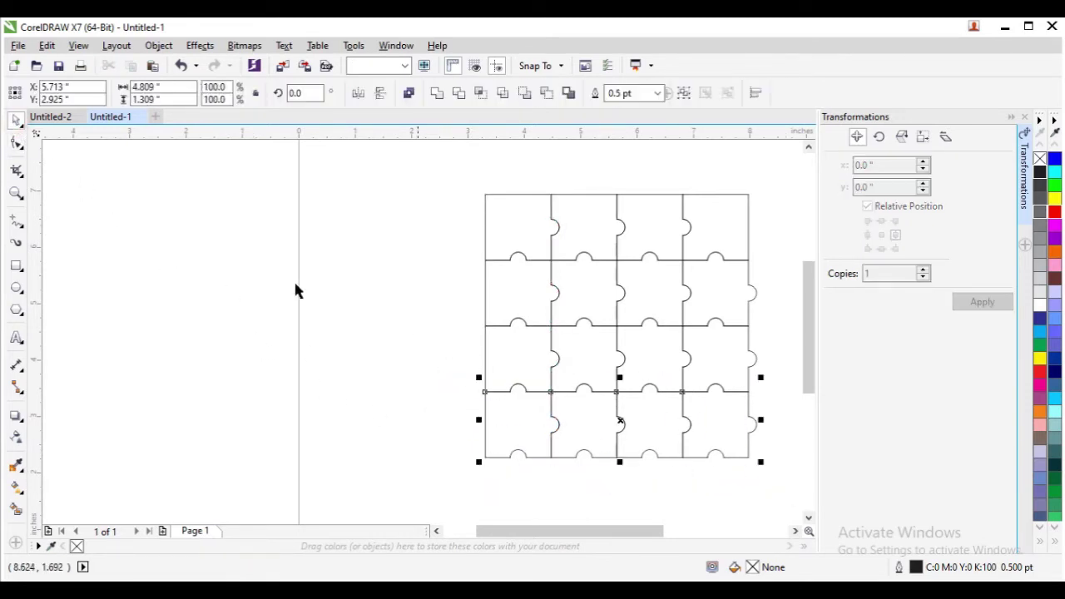
click(15, 141)
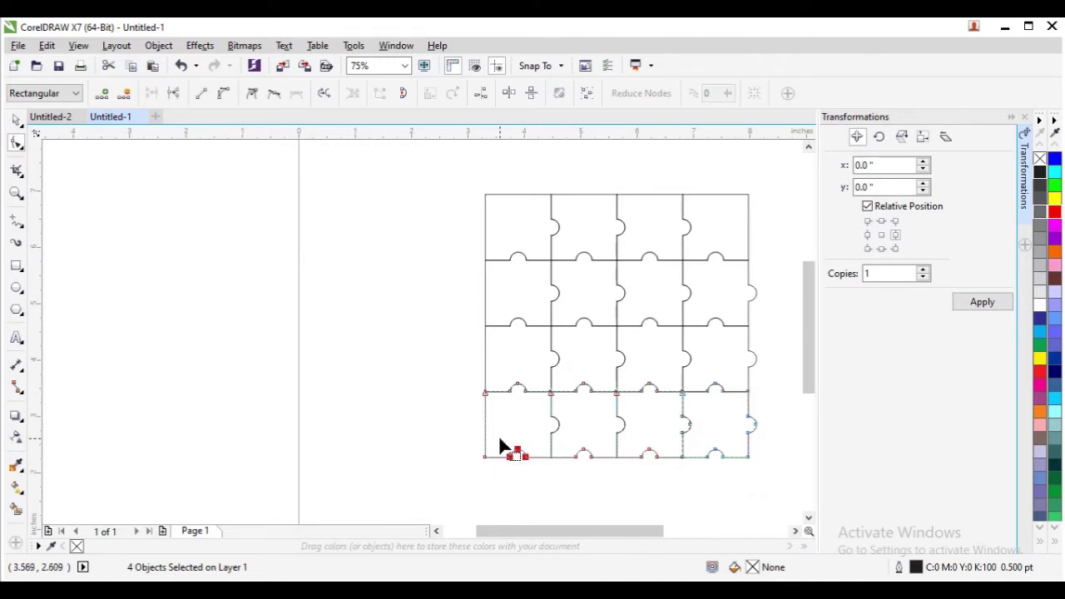
drag(563, 444, 630, 444)
key(Delete)
key(Delete)
drag(709, 458, 706, 446)
key(Delete)
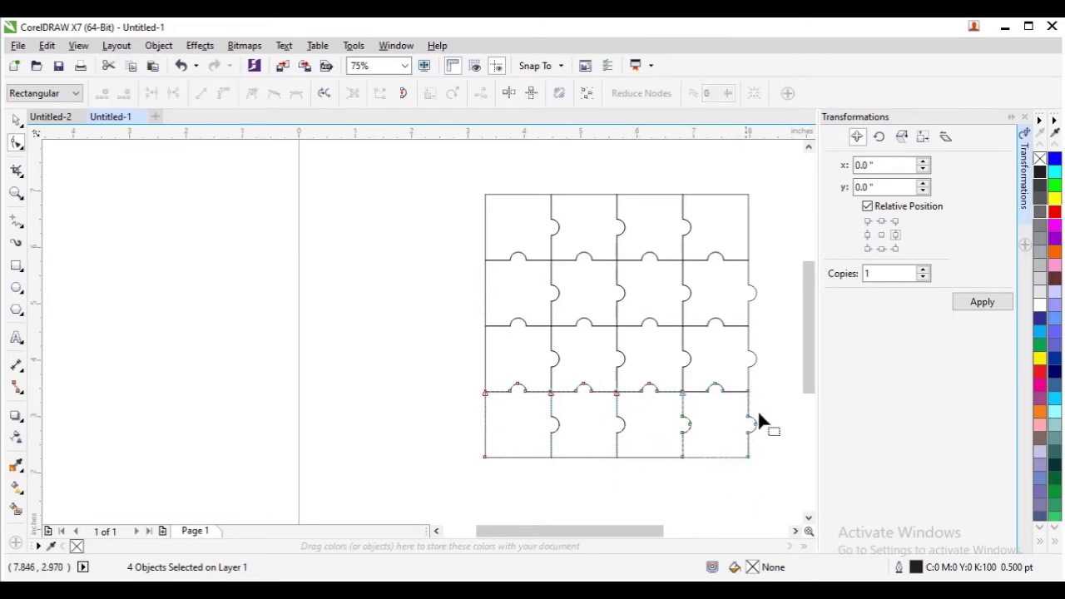
Delete the remaining tab nodes along the outer right edge of the last column's lower three pieces
drag(757, 410, 731, 445)
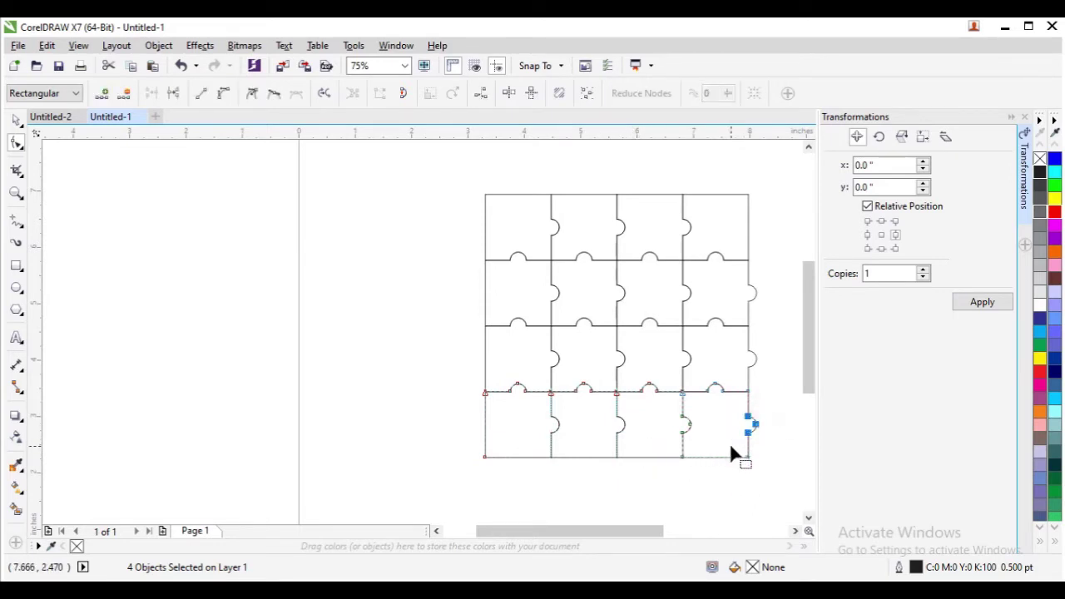
key(Delete)
click(15, 120)
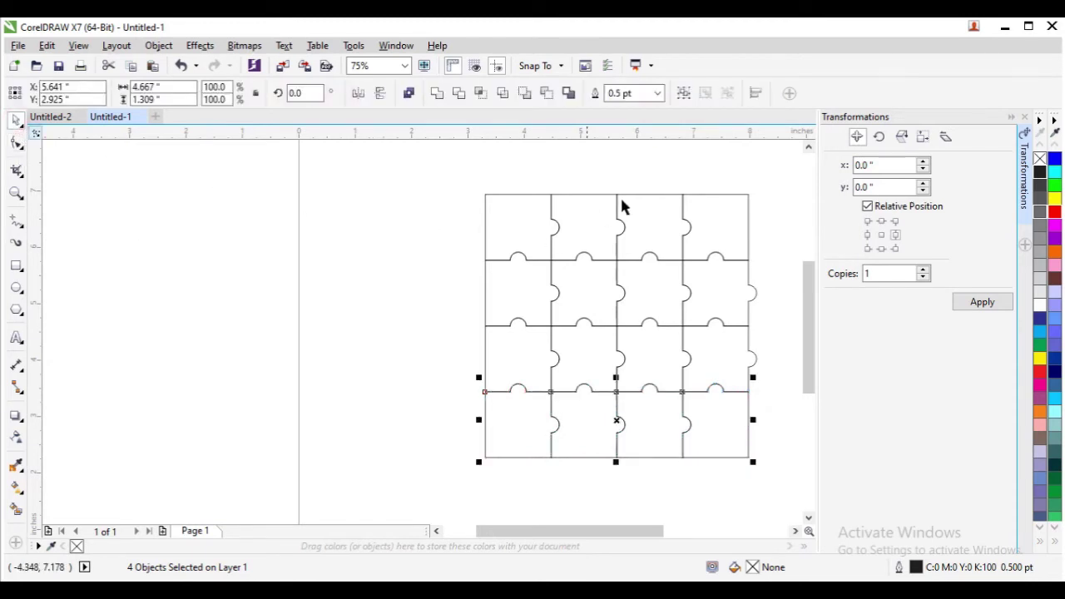
drag(669, 180, 769, 498)
click(16, 145)
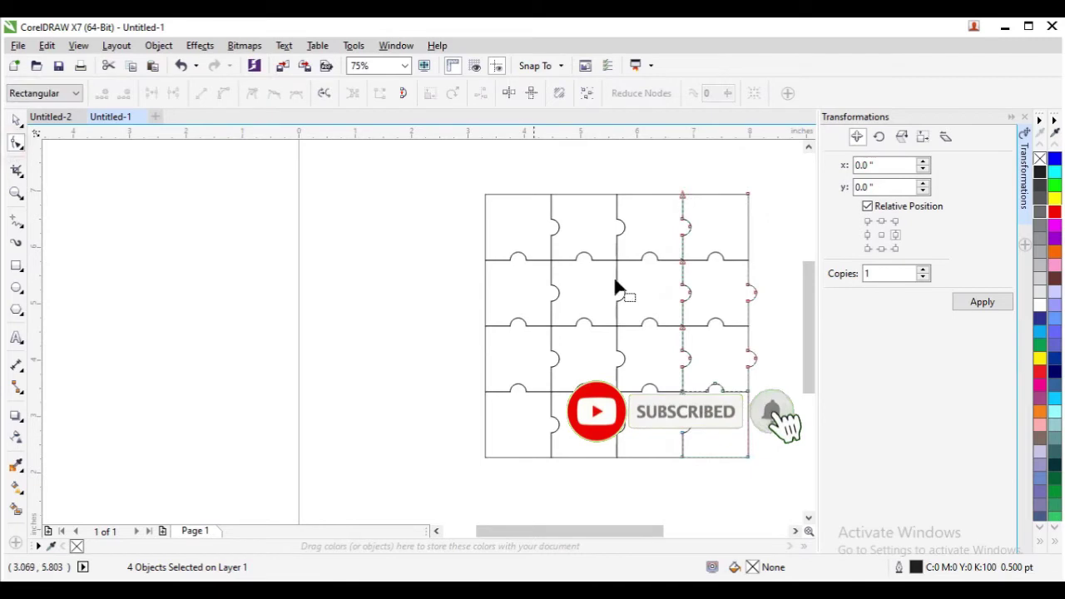
drag(758, 275, 732, 380)
key(Delete)
key(Delete)
click(16, 120)
click(322, 287)
scroll(625, 325, down, 2)
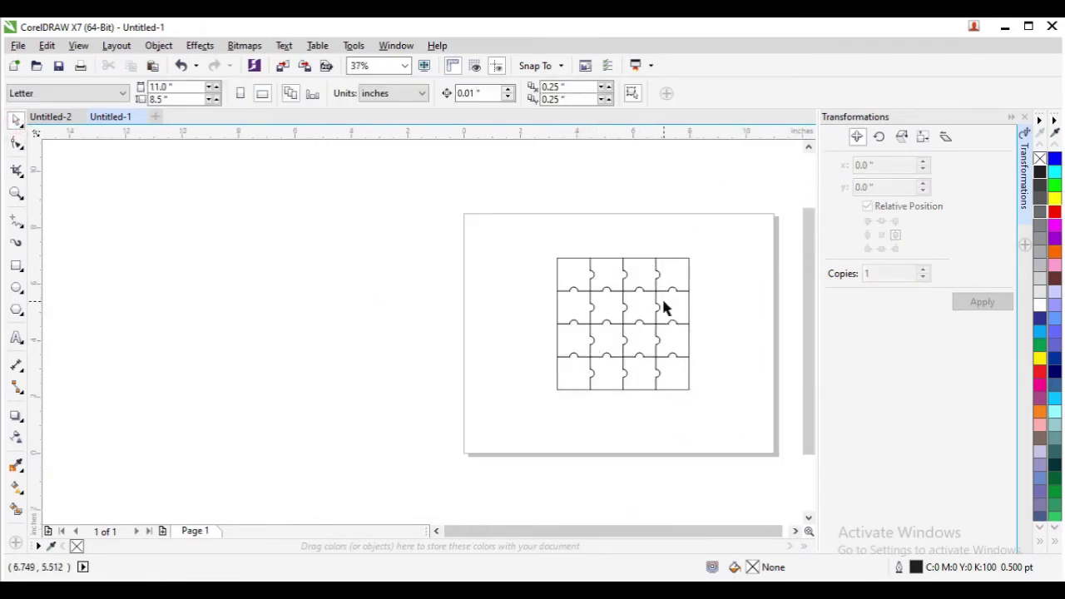
scroll(653, 313, up, 2)
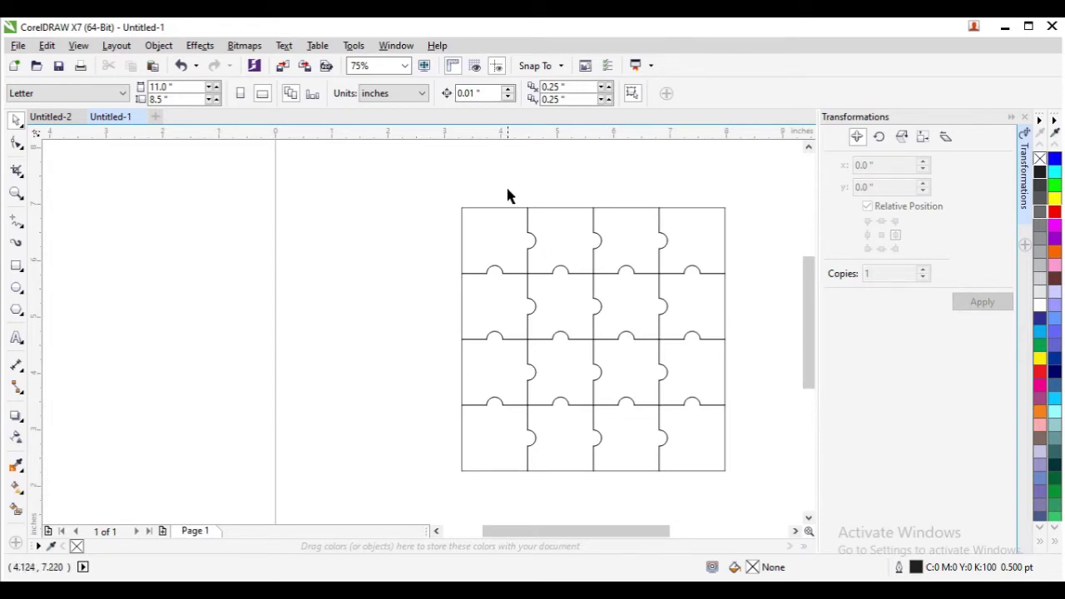
drag(510, 194, 745, 505)
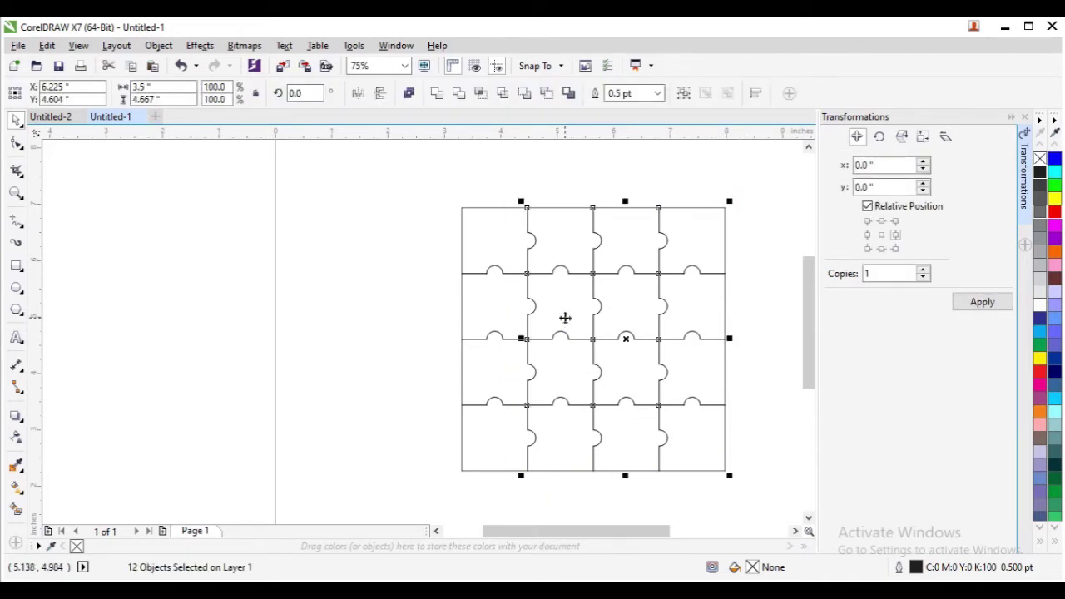
shift+click(565, 318)
drag(566, 334, 576, 335)
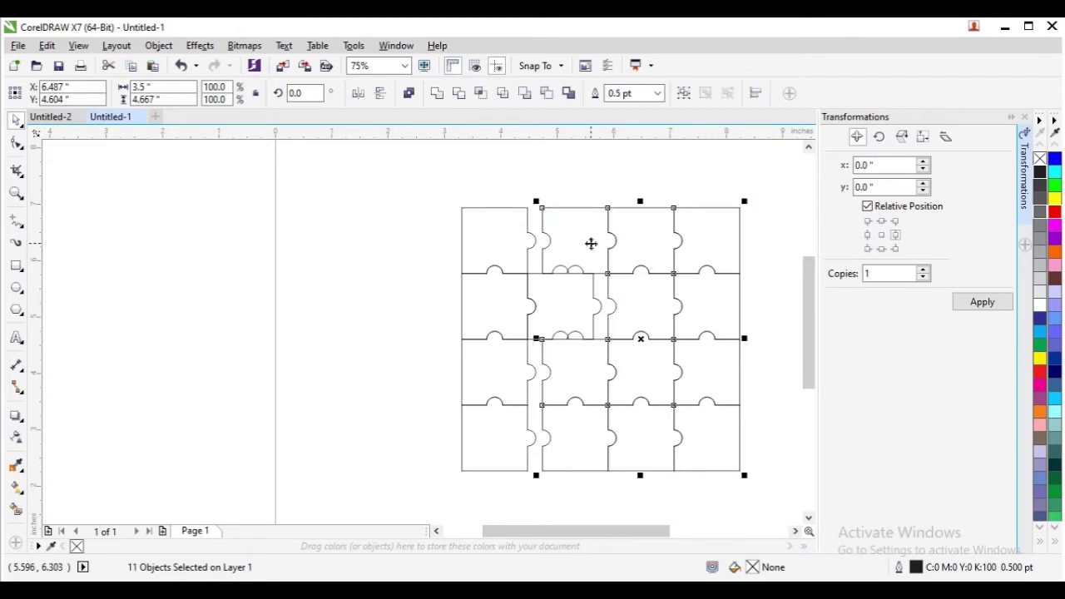
key(ctrl+z)
Move the three right-hand columns about 0.35 inch to the right, separating them from the first column
click(511, 185)
drag(511, 184, 759, 491)
drag(572, 298, 588, 298)
scroll(594, 325, down, 2)
Move the two rightmost columns about 0.35 inch to the right, separating them from the second column
click(598, 225)
drag(594, 235, 688, 388)
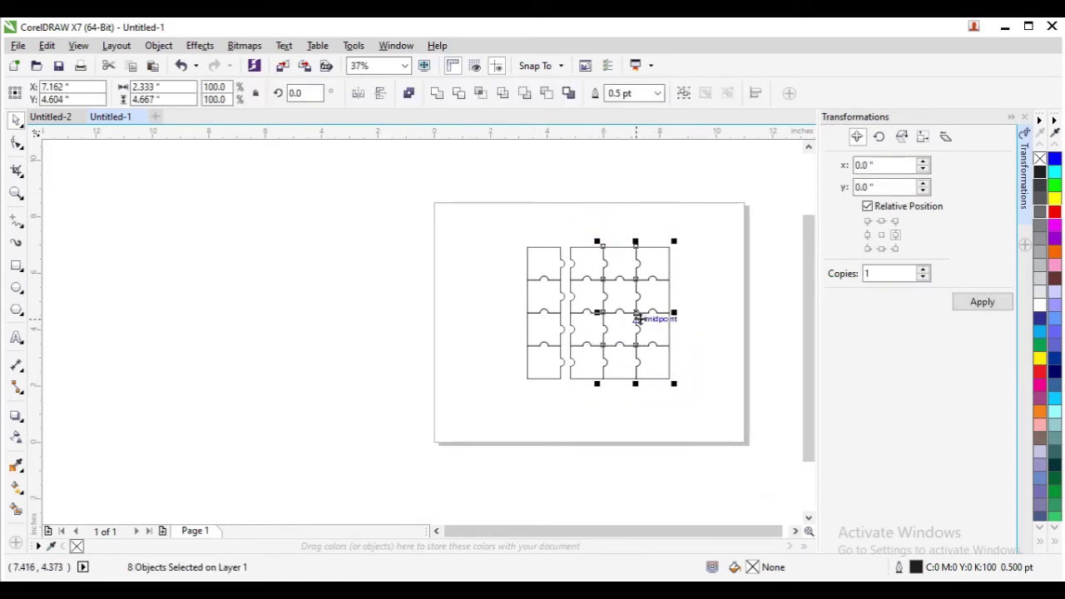
scroll(637, 318, up, 3)
drag(630, 305, 652, 305)
click(744, 241)
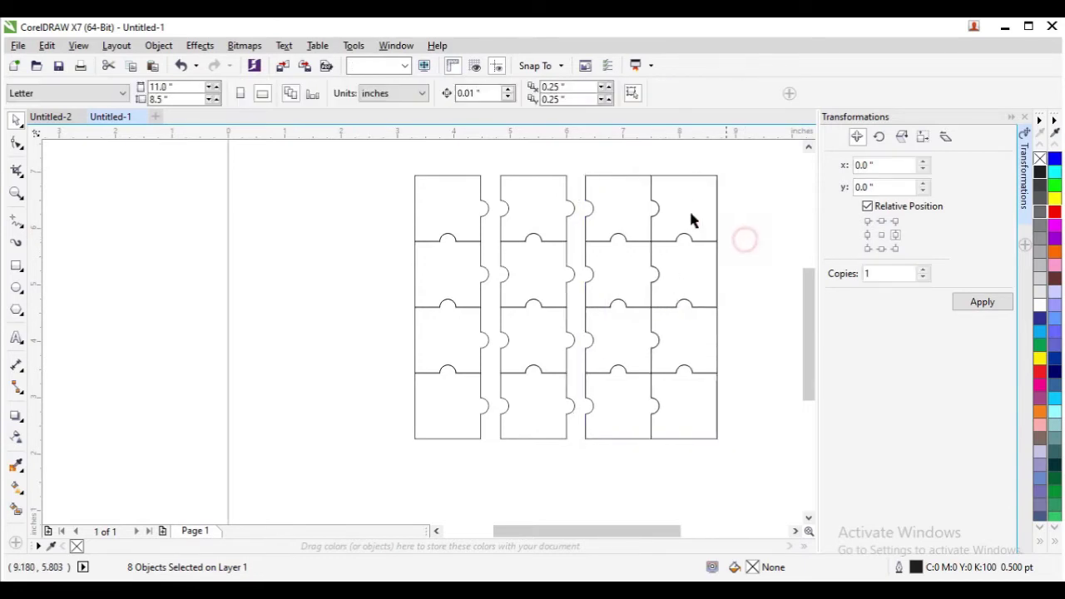
Move the last column about 0.35 inch to the right, separating it from the third column
drag(642, 163, 741, 449)
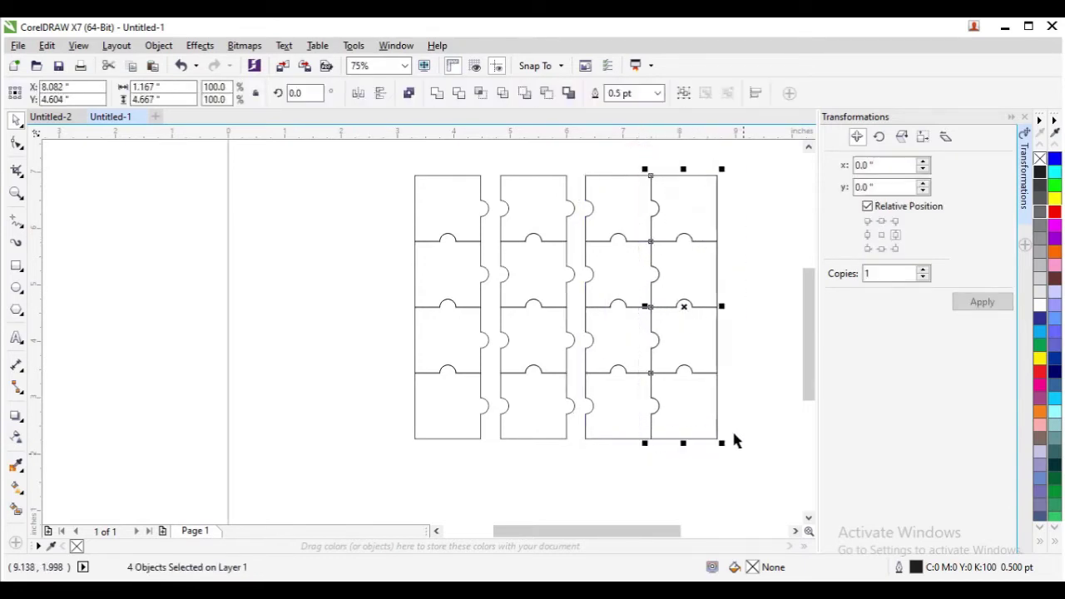
drag(687, 308, 721, 285)
click(747, 244)
drag(640, 166, 749, 453)
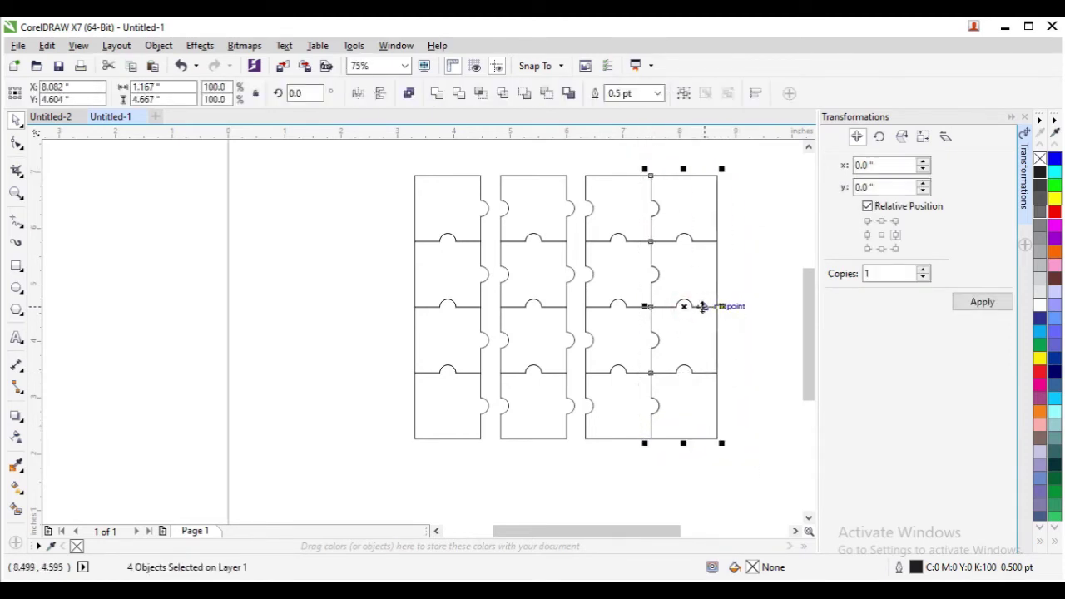
drag(687, 305, 705, 306)
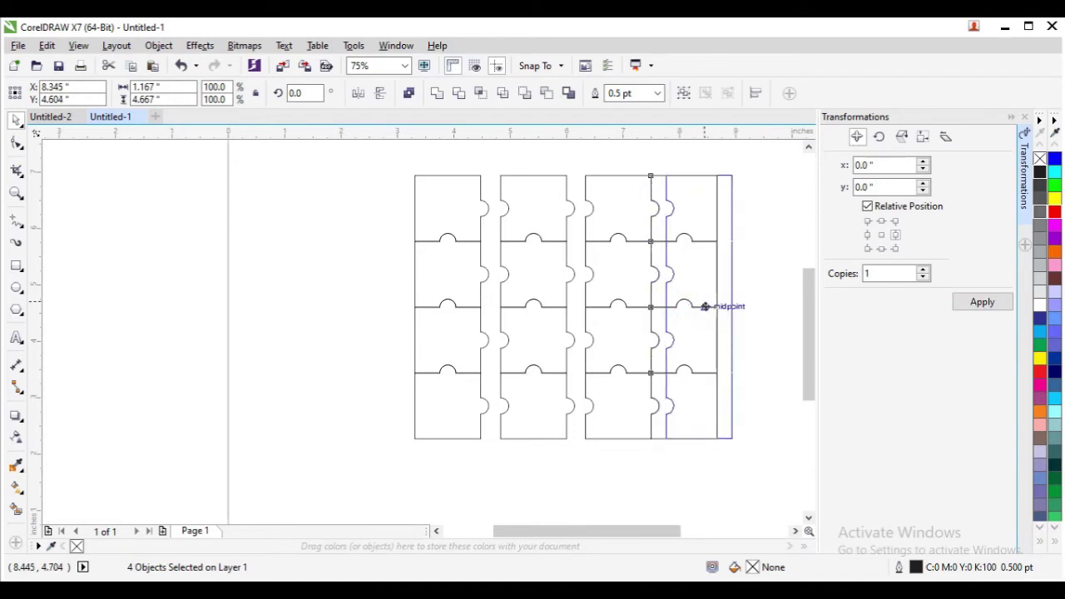
drag(706, 306, 710, 305)
Move the lower three rows down about 0.2 inch and the bottom two rows about 0.3 inch further
drag(767, 224, 392, 442)
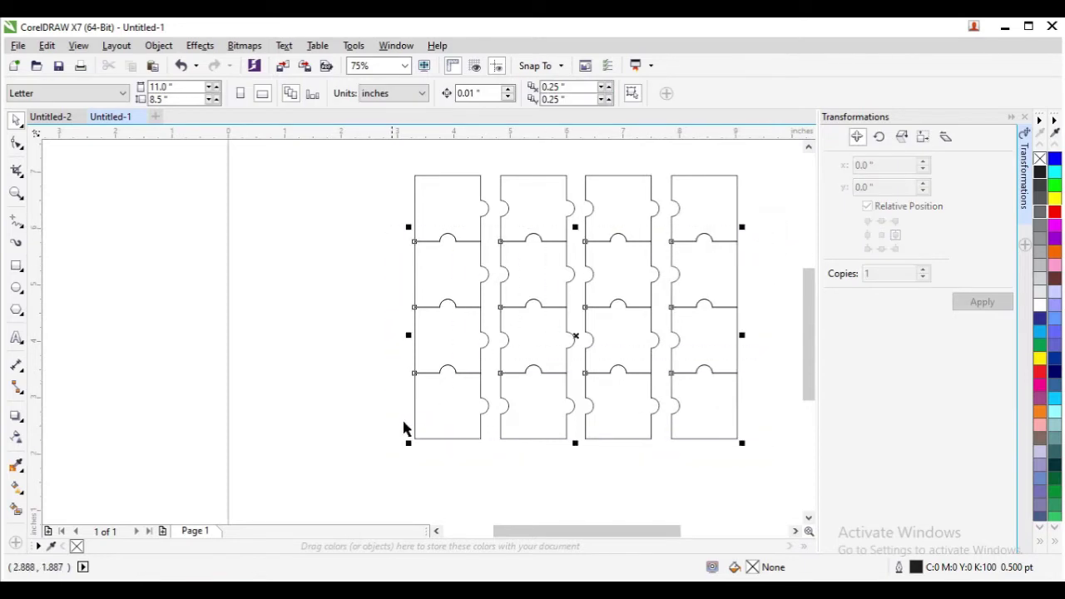
drag(564, 308, 564, 321)
drag(388, 296, 773, 460)
drag(578, 381, 578, 409)
click(463, 408)
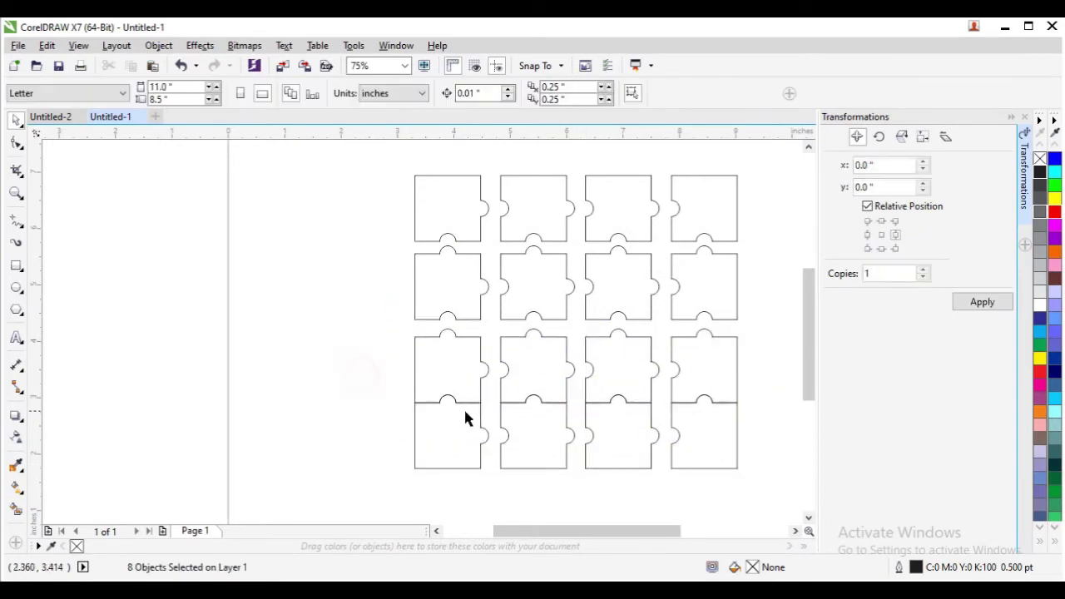
Move the bottom row down about 0.2 inch, separating it from the third row
scroll(466, 409, down, 2)
scroll(512, 441, up, 2)
drag(355, 352, 713, 471)
mouse_move(529, 397)
mouse_down()
mouse_move(541, 405)
mouse_move(532, 416)
mouse_up()
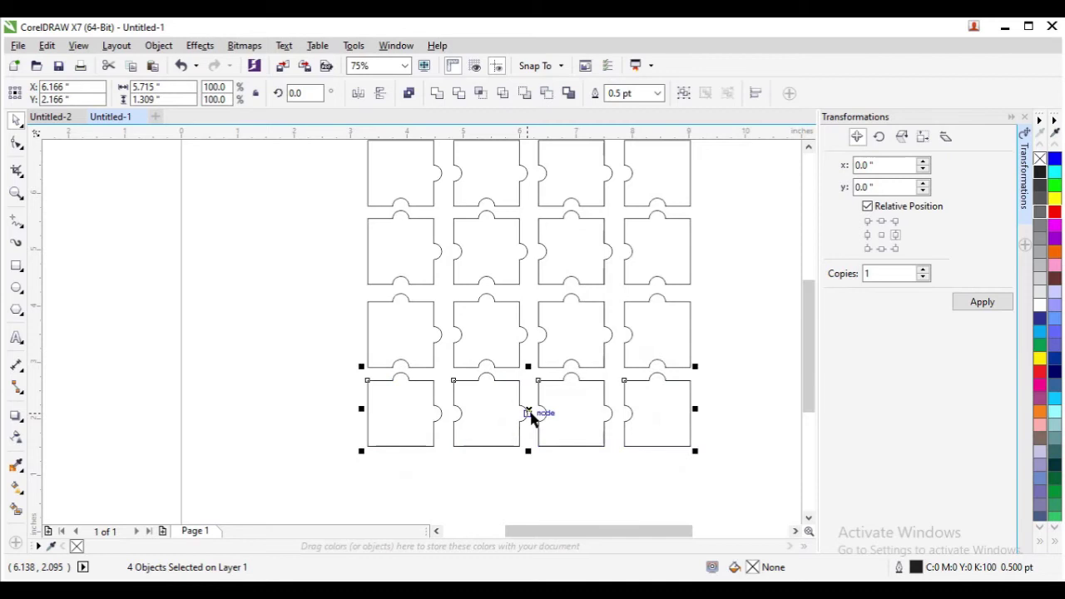
click(750, 319)
Group all 16 puzzle pieces
scroll(750, 318, down, 2)
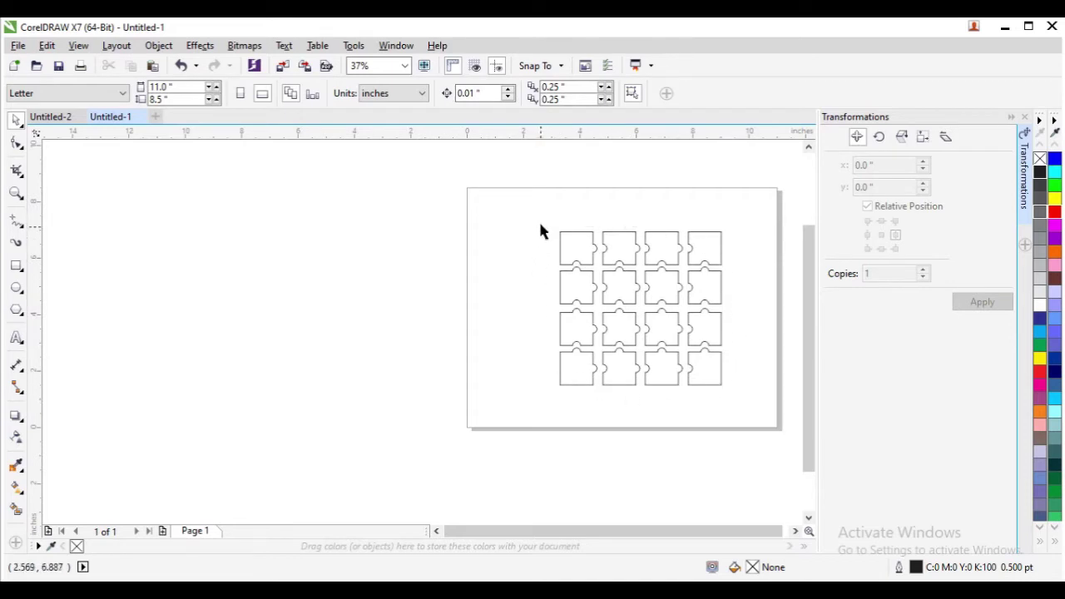
drag(549, 219, 738, 424)
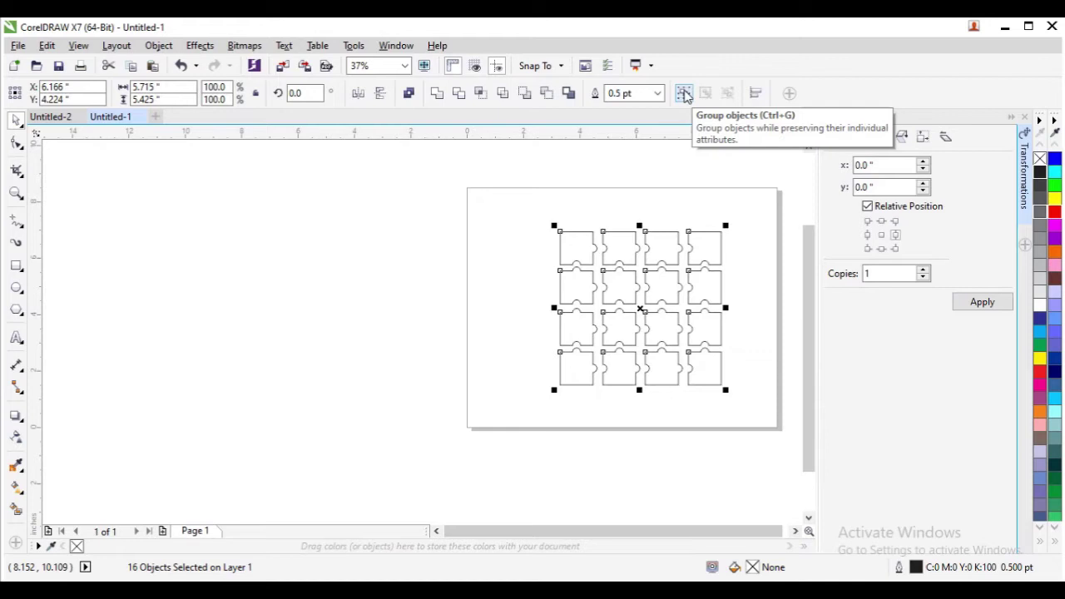
click(683, 94)
click(611, 204)
Fill the grouped puzzle pieces with yellow (R:255 G:255 B:0)
click(591, 238)
scroll(623, 255, up, 2)
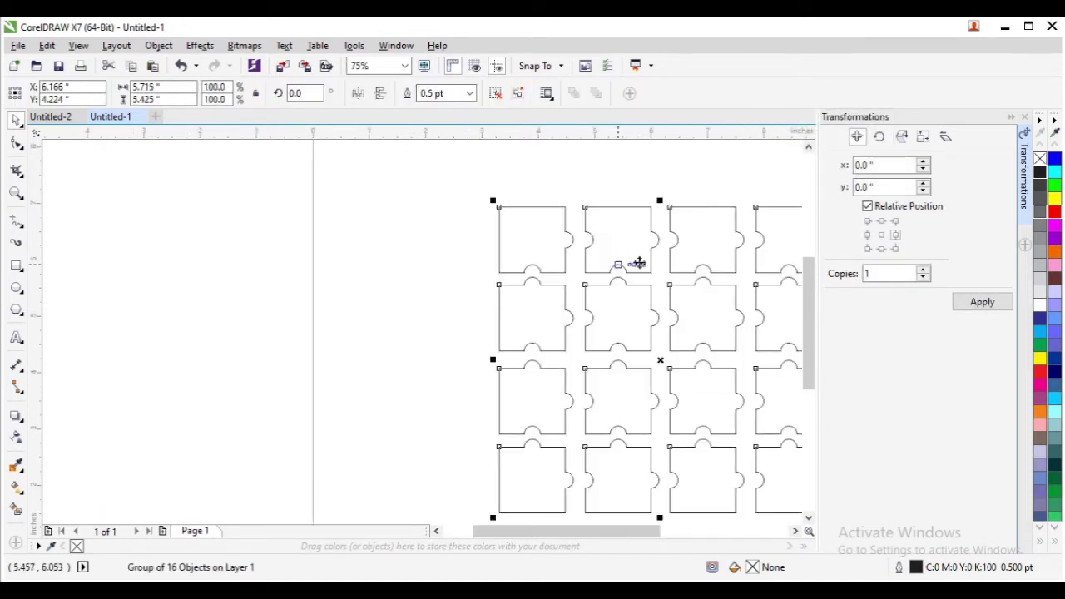
scroll(639, 263, down, 2)
scroll(716, 344, up, 2)
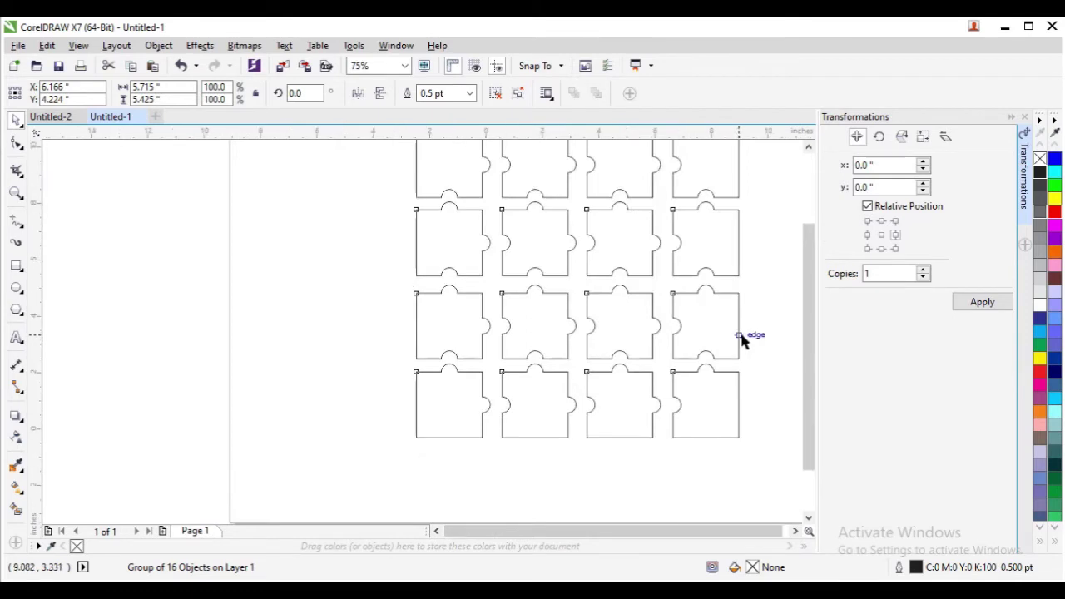
scroll(745, 337, down, 2)
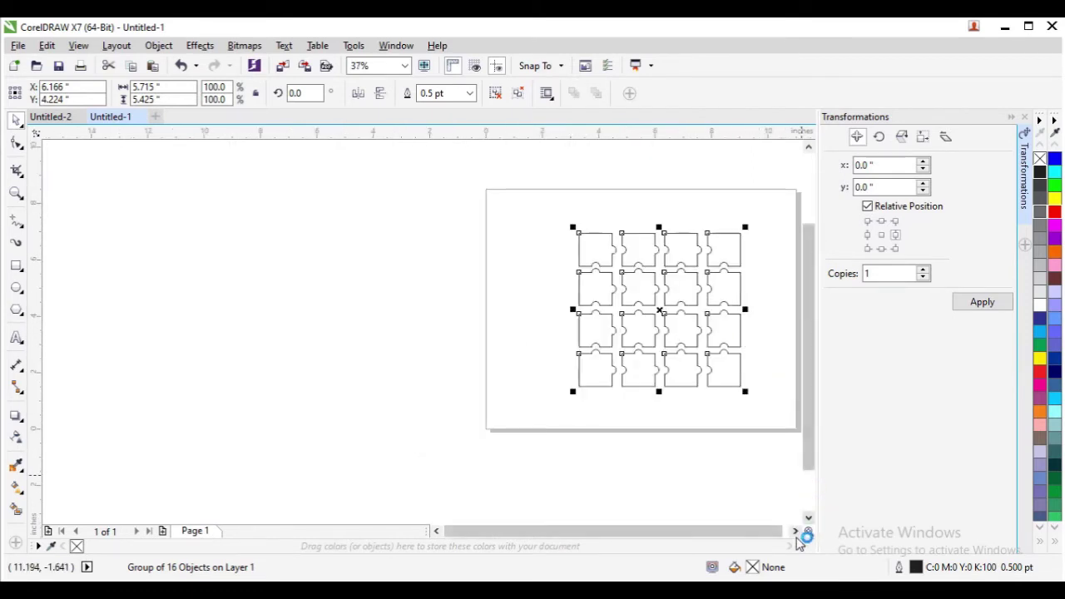
click(1055, 199)
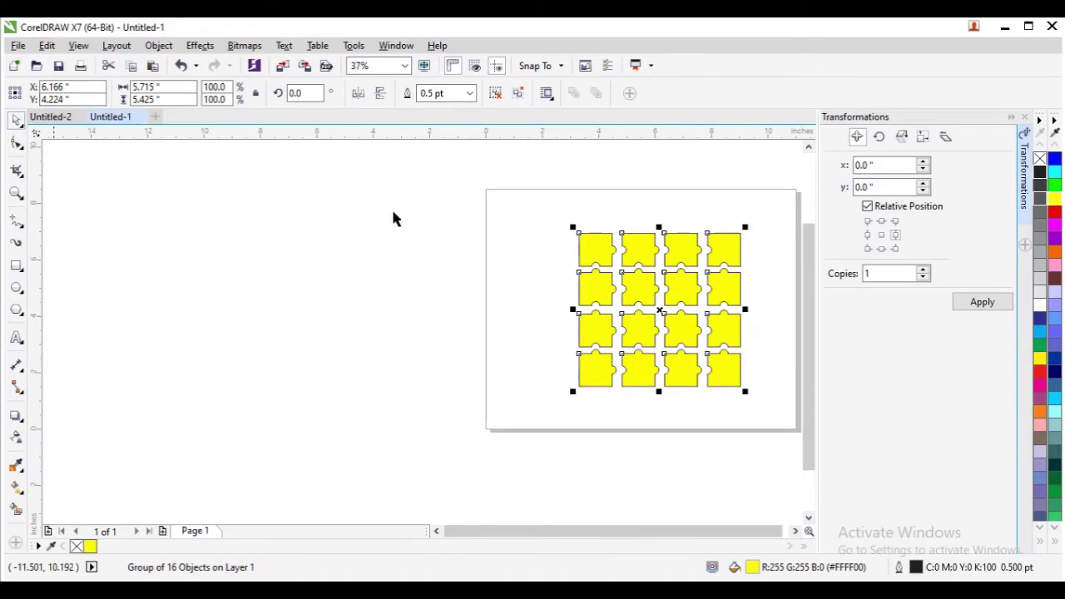
scroll(718, 278, up, 2)
scroll(724, 278, down, 2)
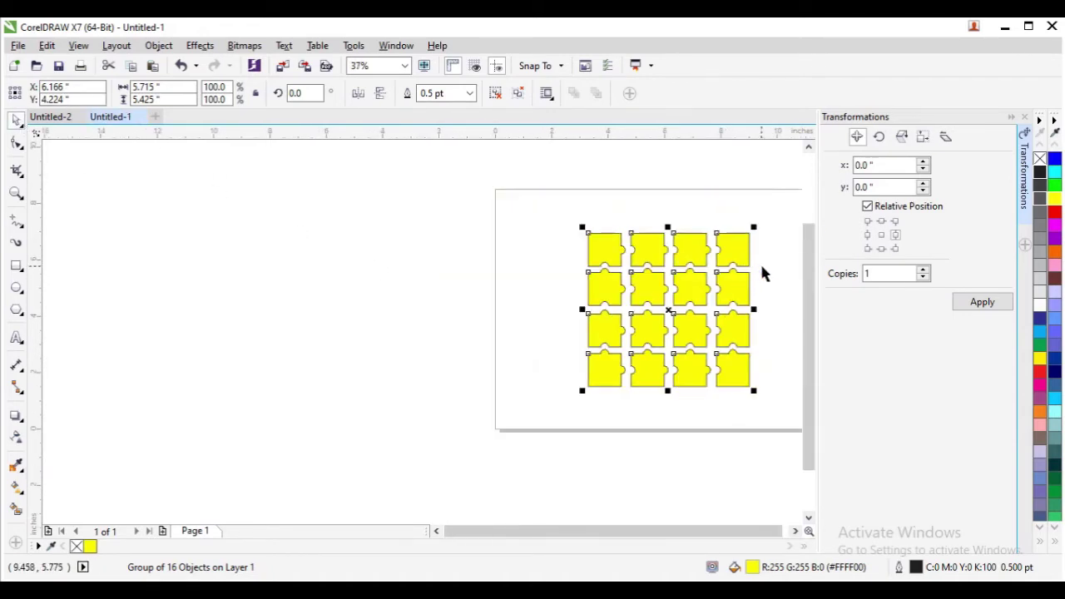
Duplicate the grouped yellow puzzle in place and fill the copy with green (R:0 G:255 B:0)
scroll(760, 263, up, 2)
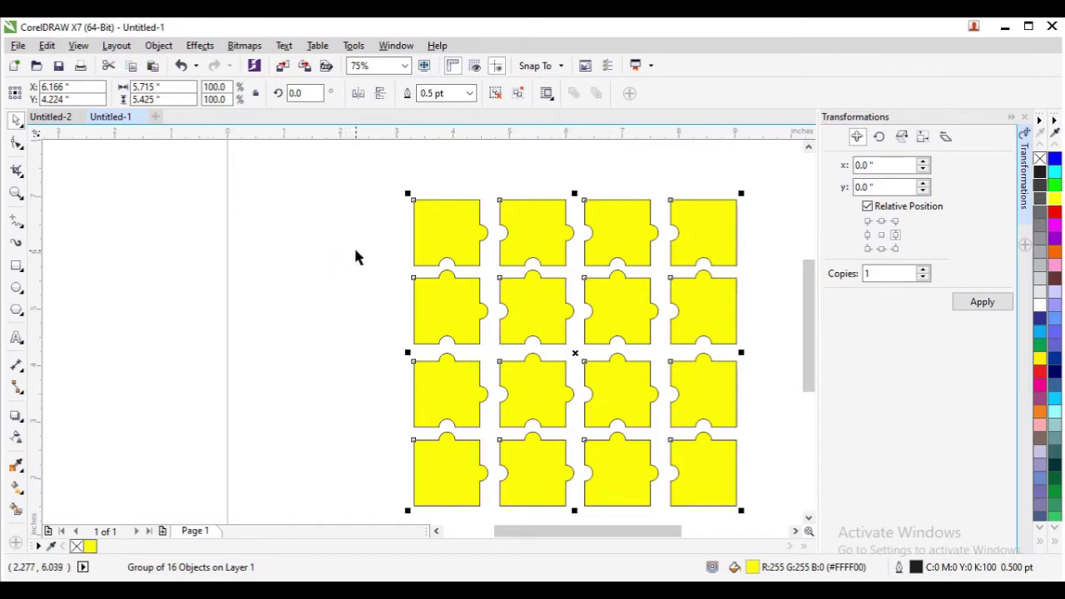
drag(430, 231, 382, 260)
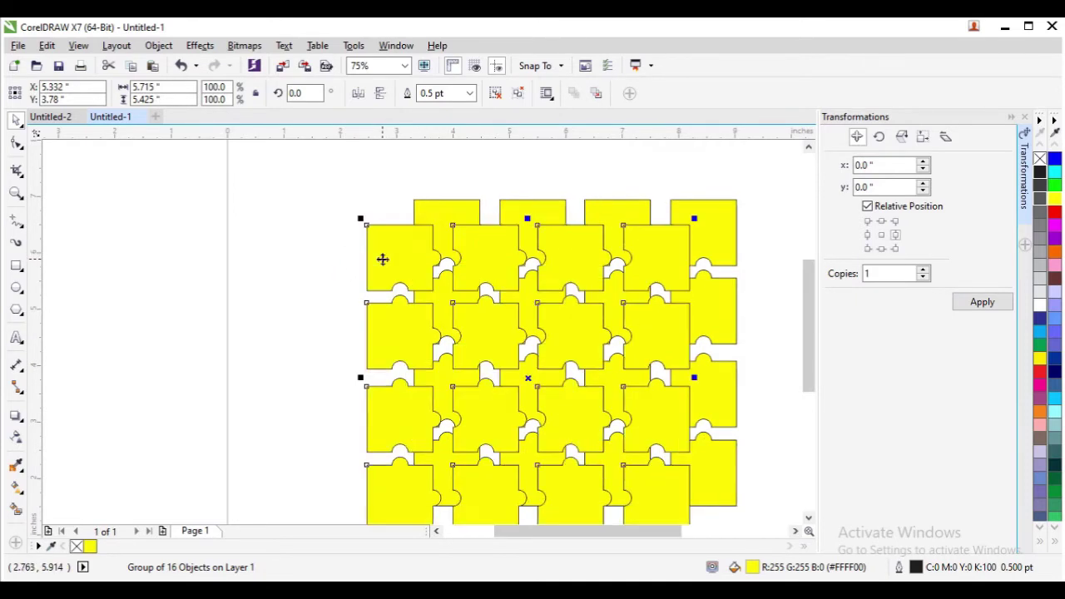
key(ctrl+z)
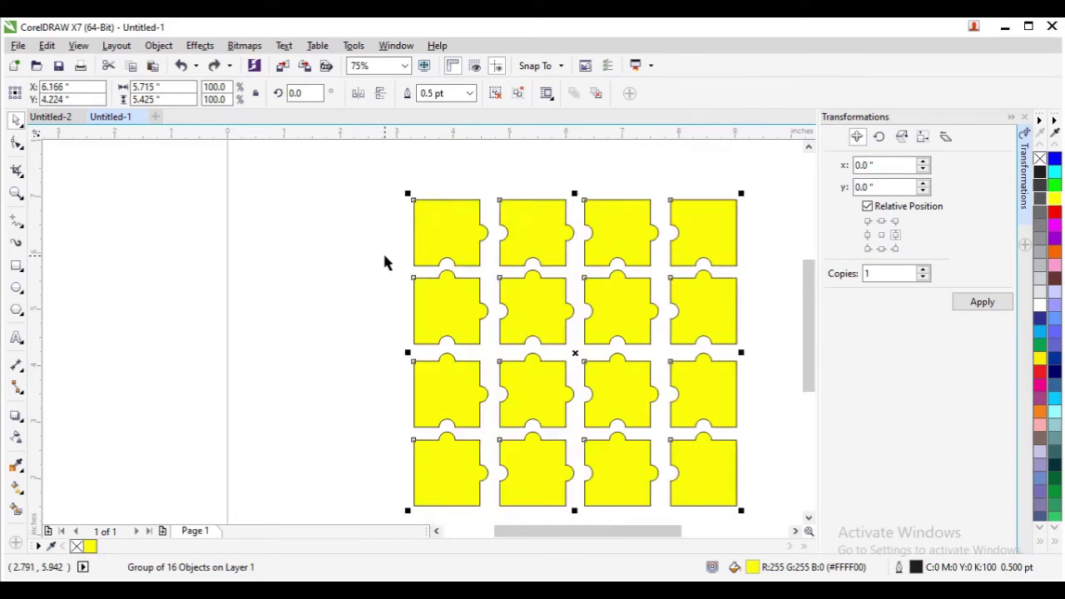
click(1053, 187)
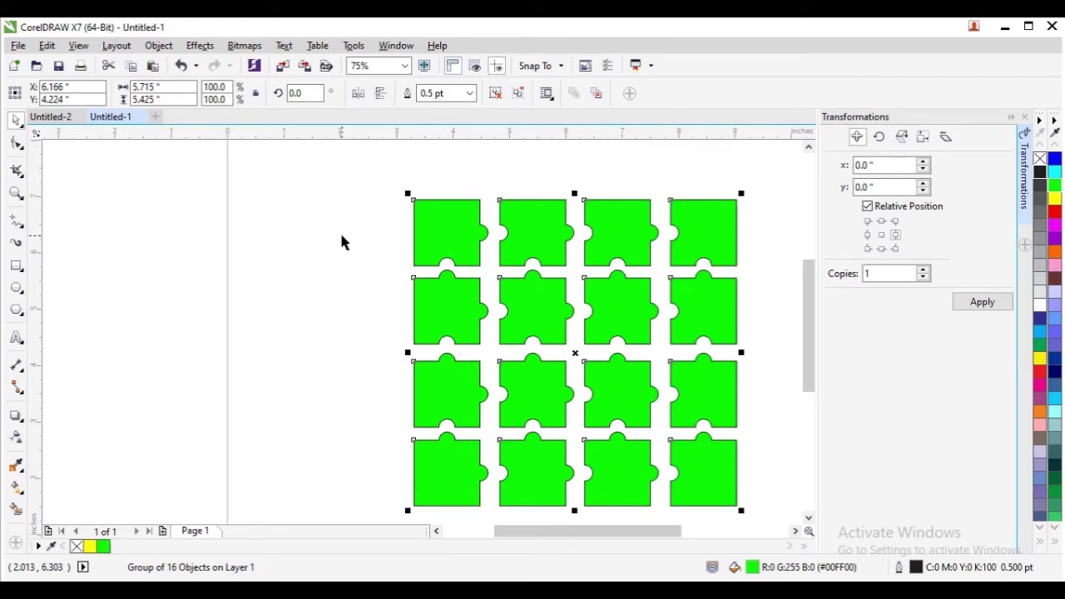
Duplicate the green puzzle group in place and fill the copy with orange (R:255 G:102 B:0)
drag(456, 243, 393, 272)
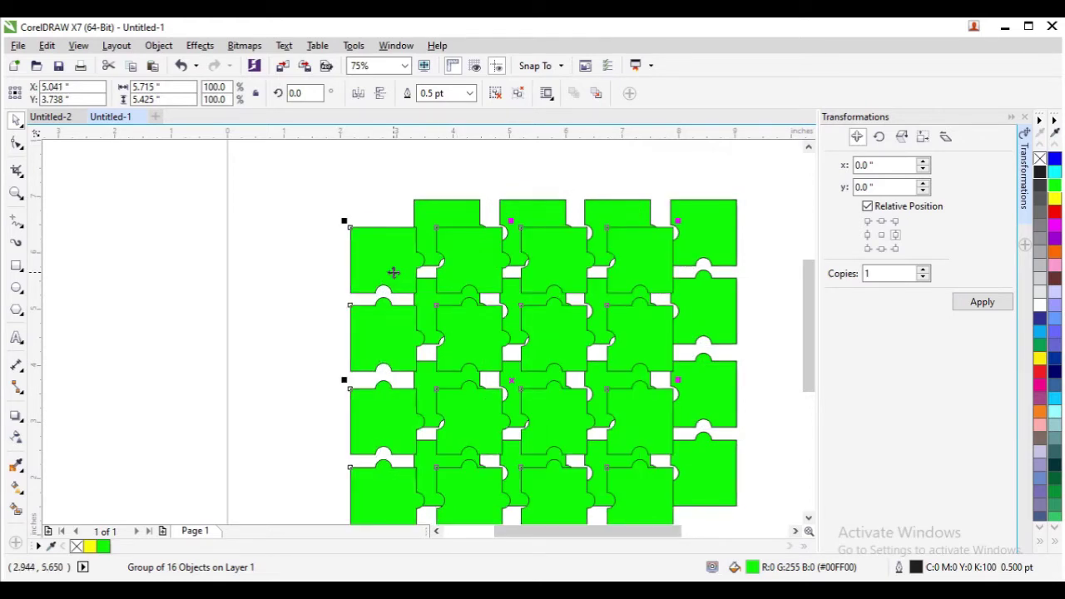
drag(393, 272, 395, 276)
key(ctrl+z)
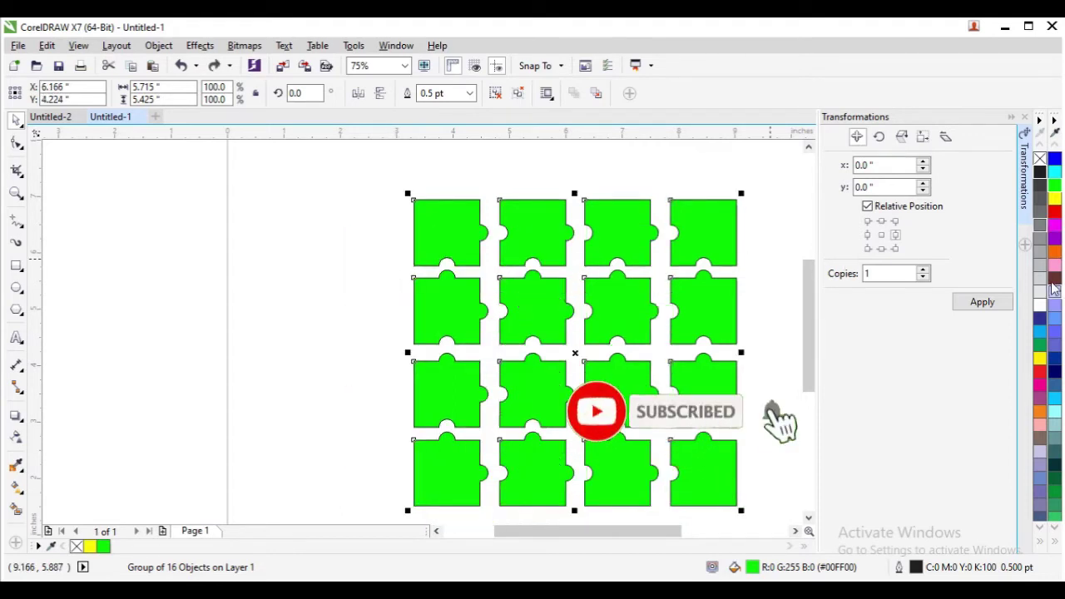
click(1055, 251)
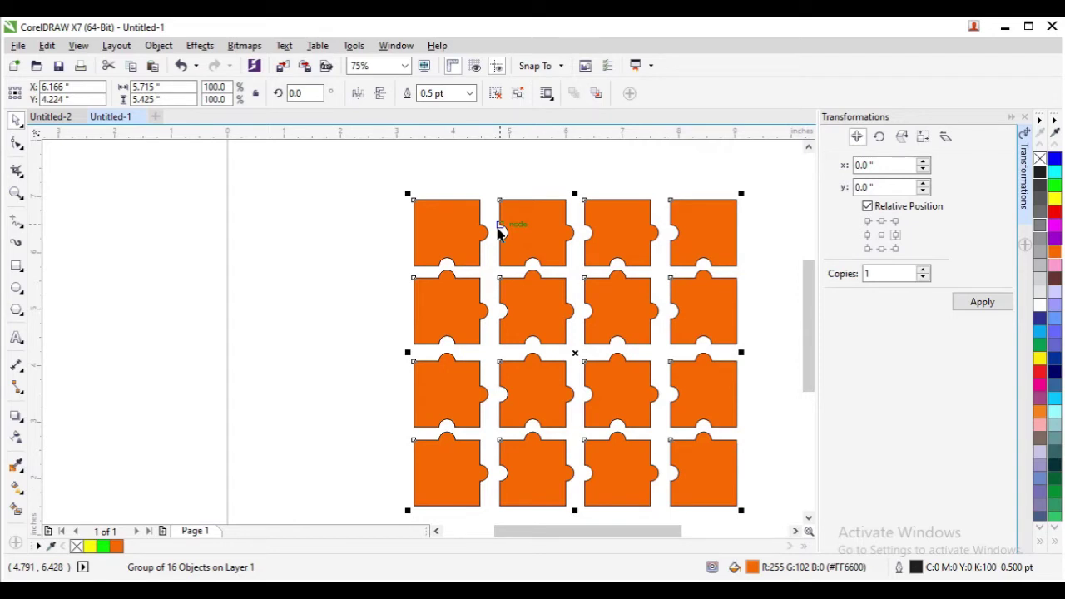
Try to offset the orange puzzle group 0.06 inch right and 0.06 inch down from the green one
drag(498, 233, 497, 234)
key(Right)
key(Right)
key(Right)
key(Right)
key(Right)
key(Right)
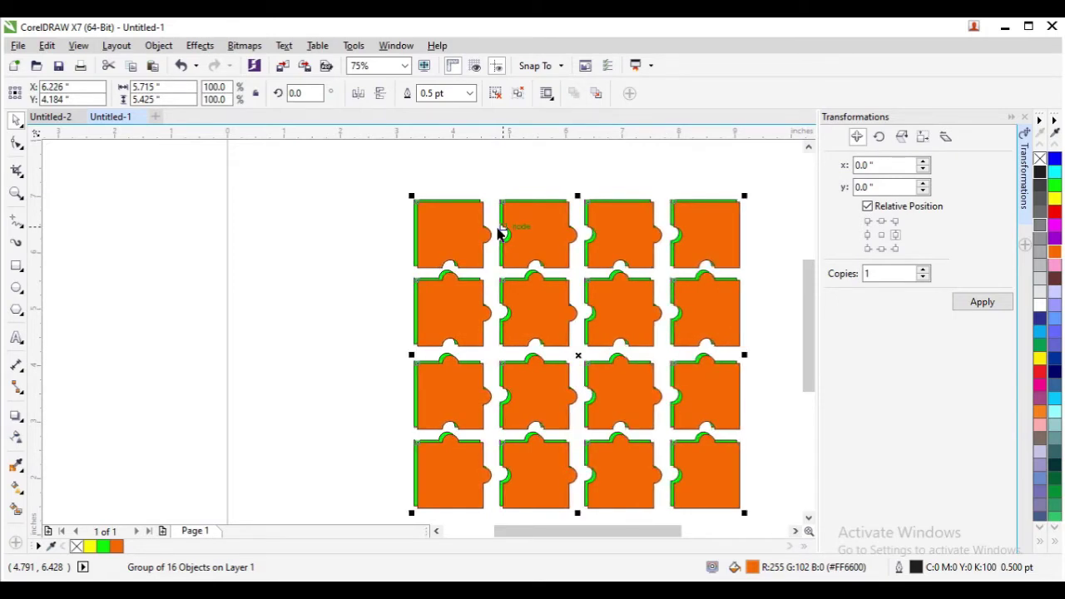
key(Down)
key(Down)
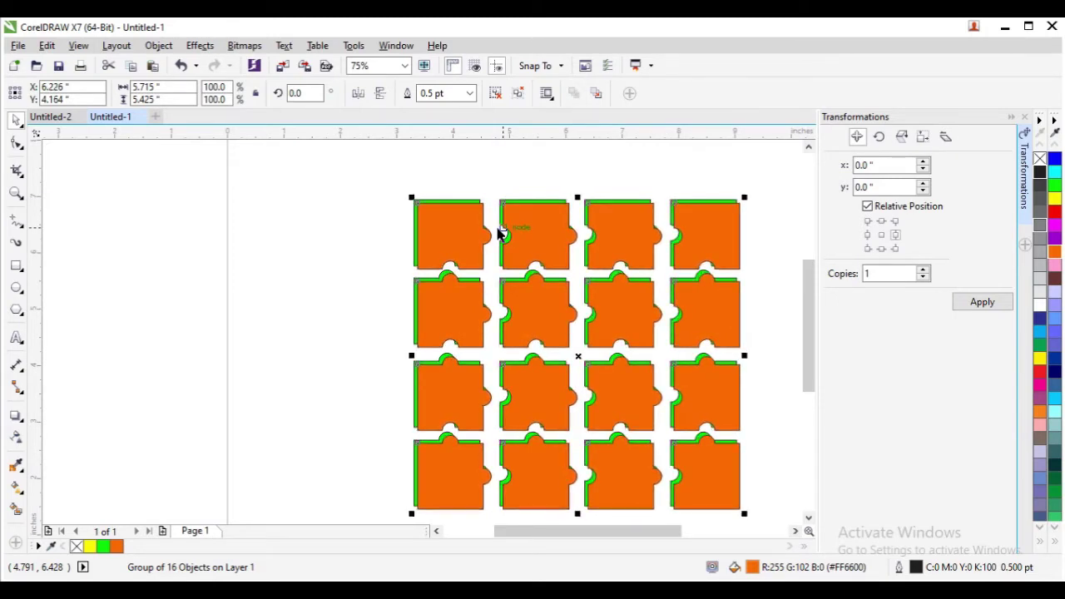
Undo the orange group's nudges and its orange fill
key(ctrl+z)
key(ctrl+z)
key(ctrl+z)
key(ctrl+z)
key(ctrl+z)
key(ctrl+z)
key(ctrl+z)
key(ctrl+z)
key(ctrl+z)
key(ctrl+z)
key(ctrl+z)
key(ctrl+z)
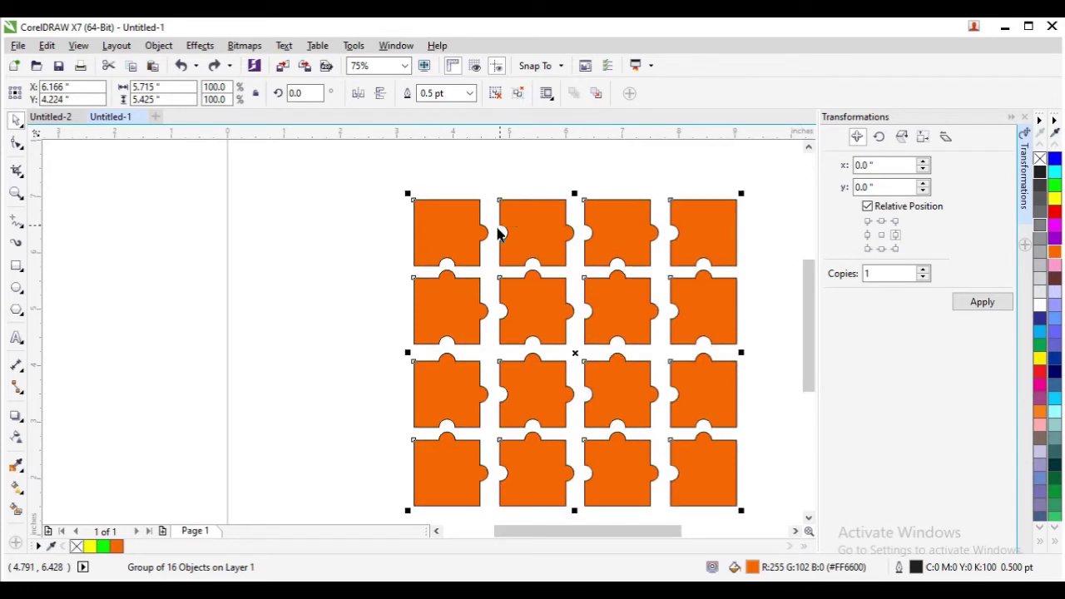
key(ctrl+z)
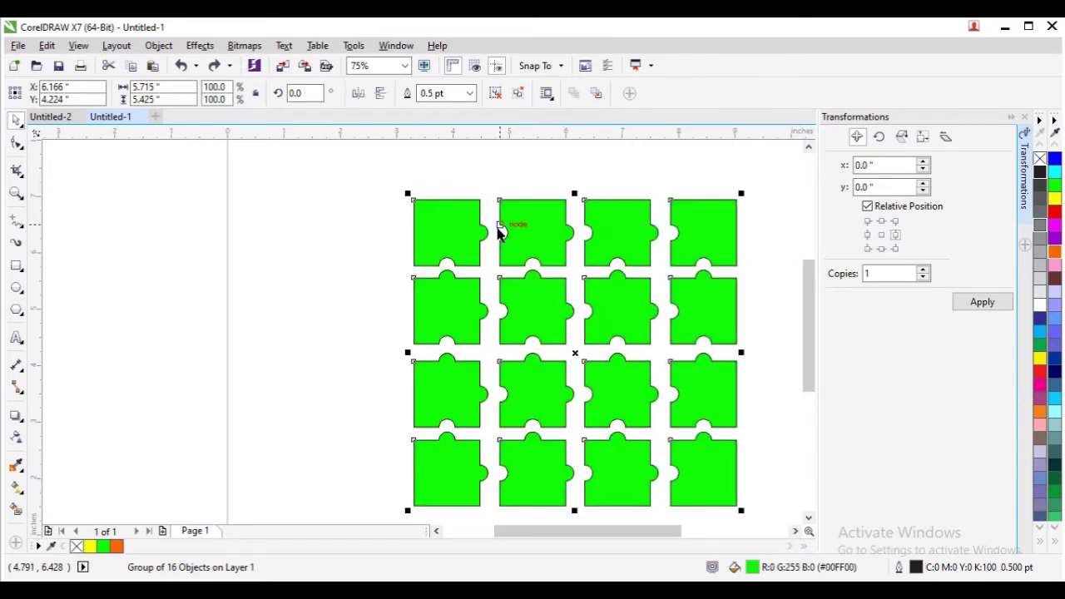
Fill the top puzzle copy with orange (R:255 G:102 B:0) and nudge it 0.05 inch right and 0.05 inch down
click(1055, 255)
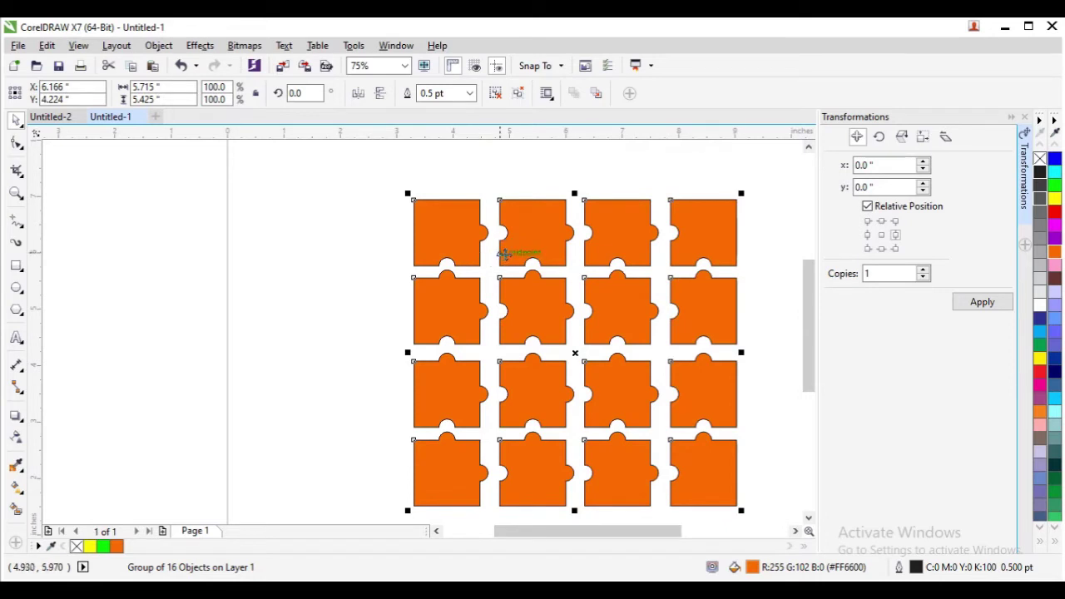
drag(505, 254, 507, 254)
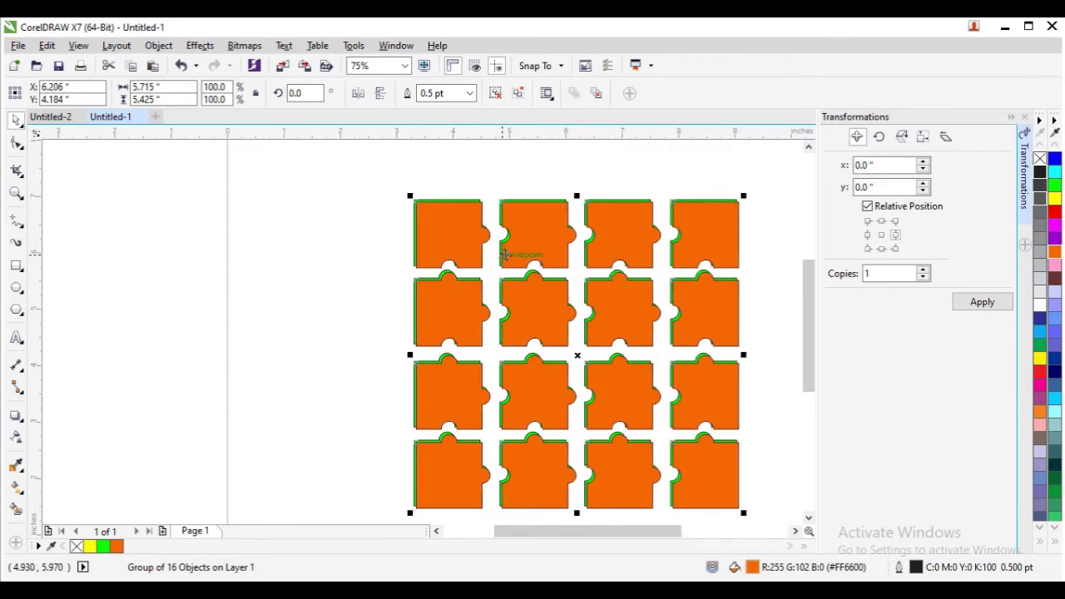
drag(505, 254, 505, 255)
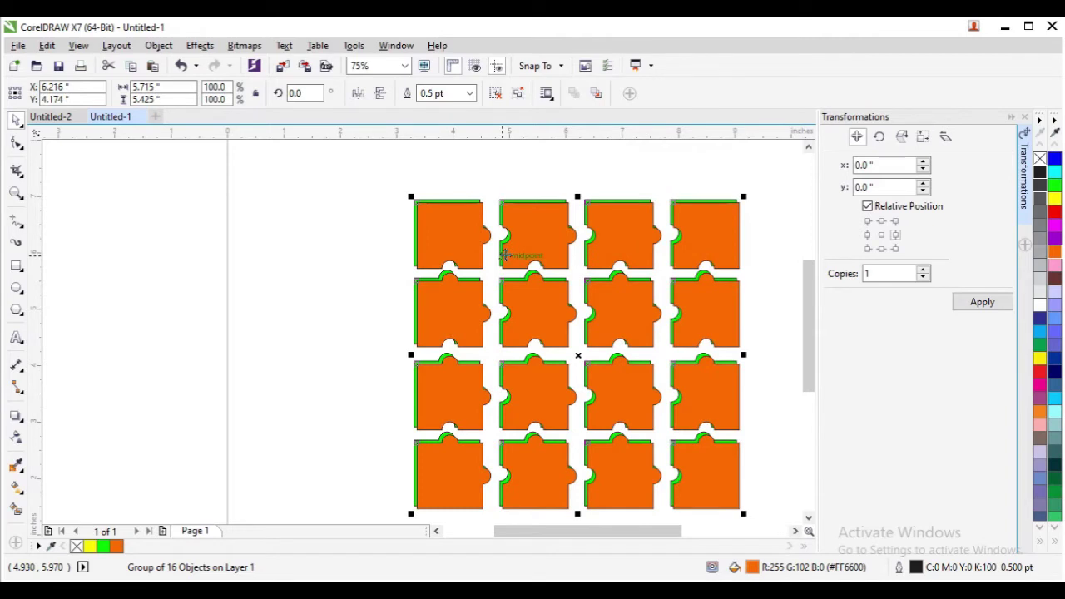
Subtract the orange puzzle group from the green group behind it with Back Minus Front, leaving green highlight strips
click(364, 228)
scroll(426, 205, up, 1)
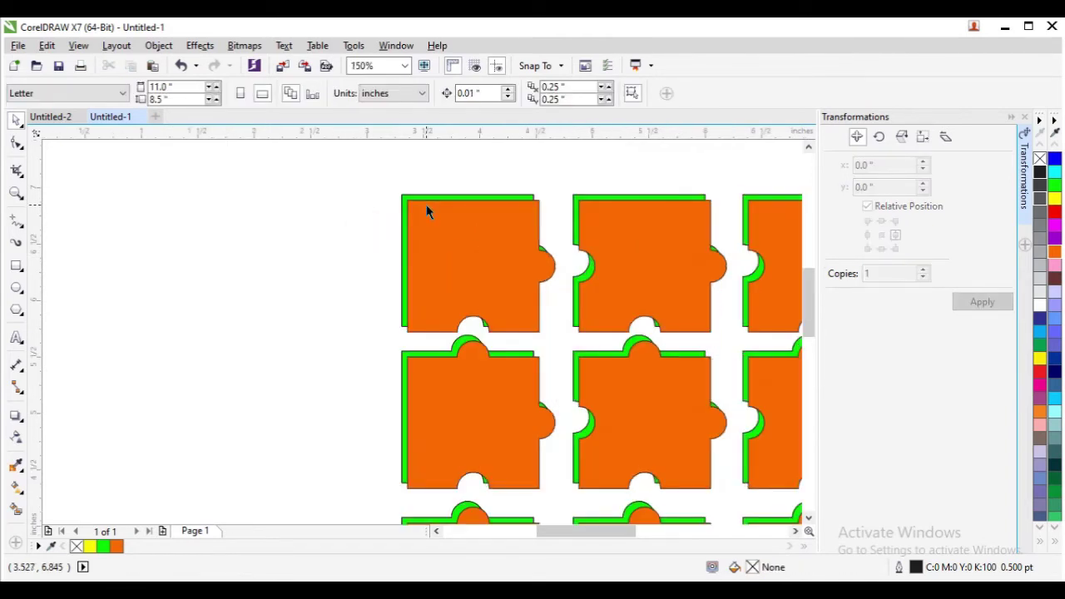
click(426, 212)
scroll(418, 205, up, 2)
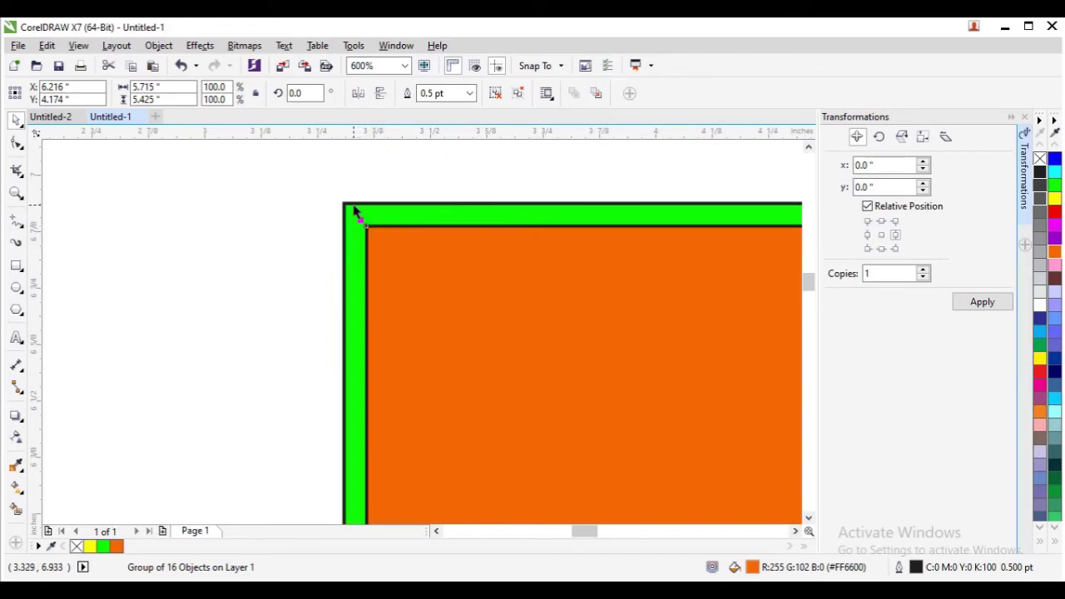
shift+click(353, 210)
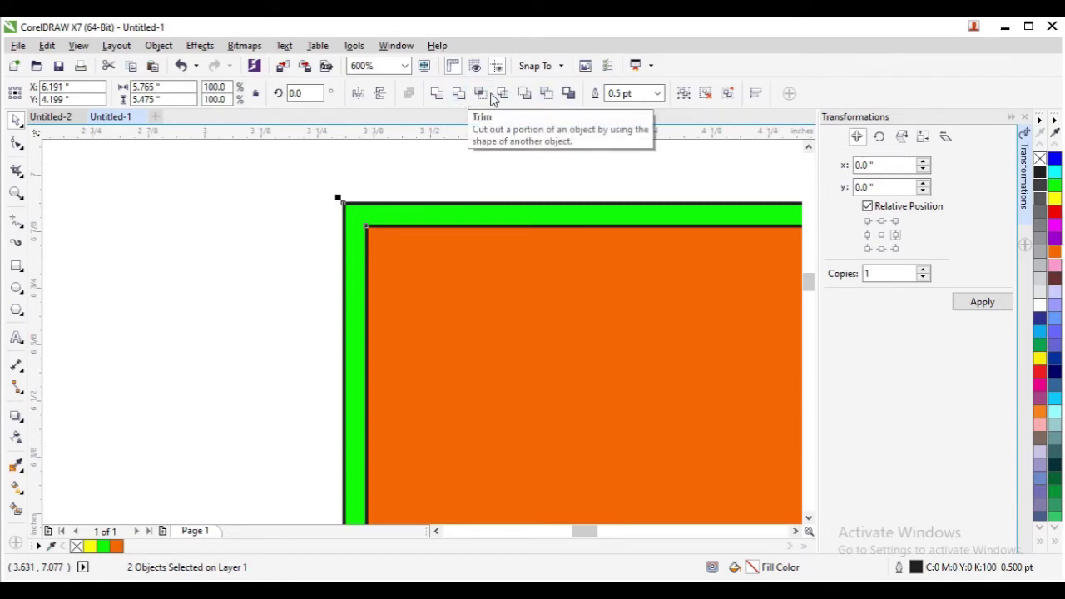
click(544, 93)
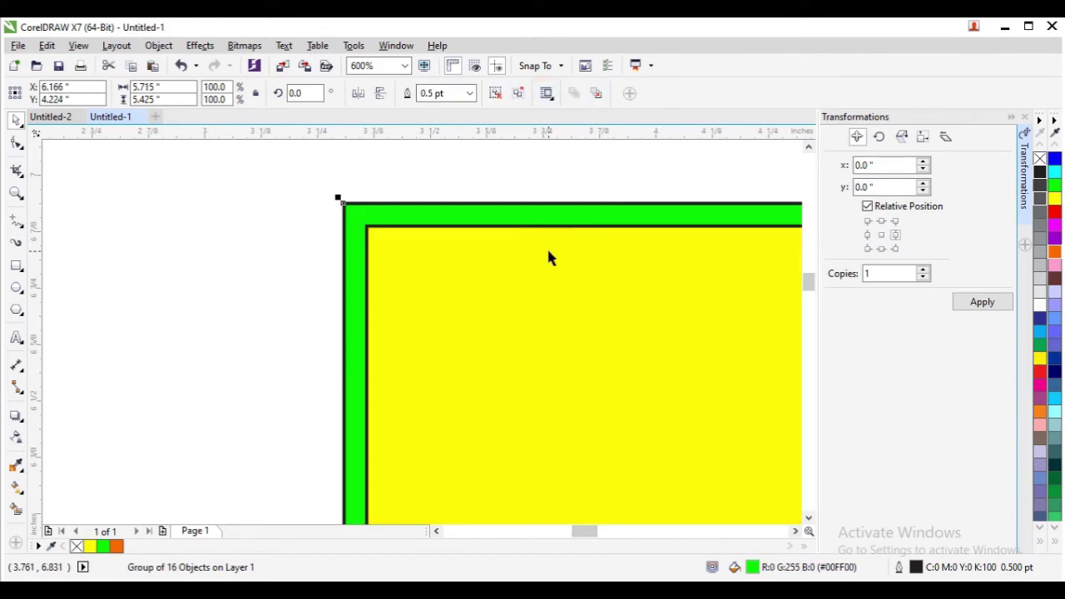
scroll(547, 250, down, 2)
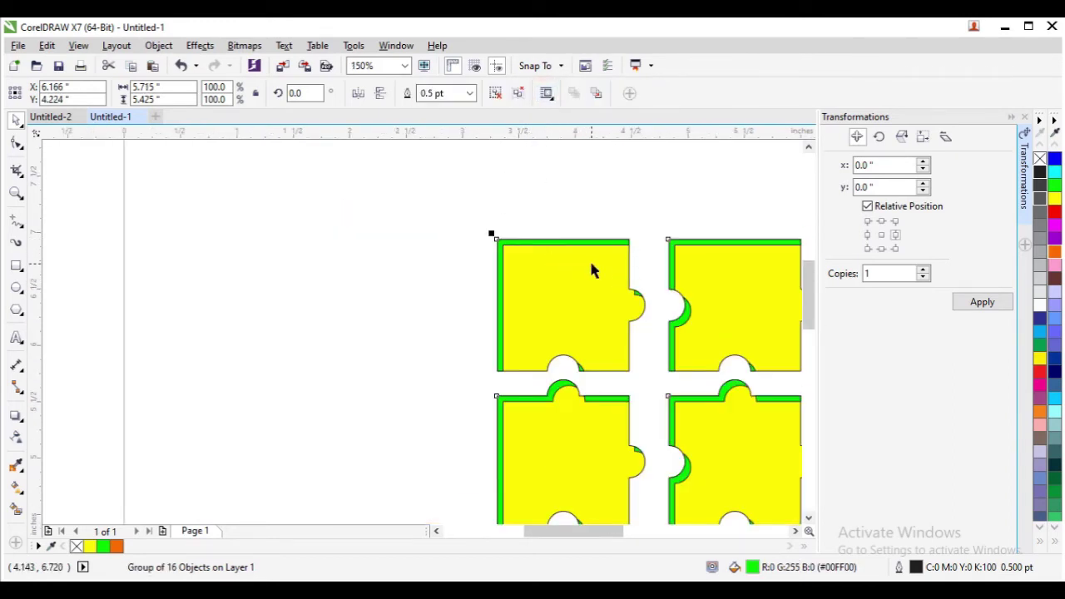
click(606, 203)
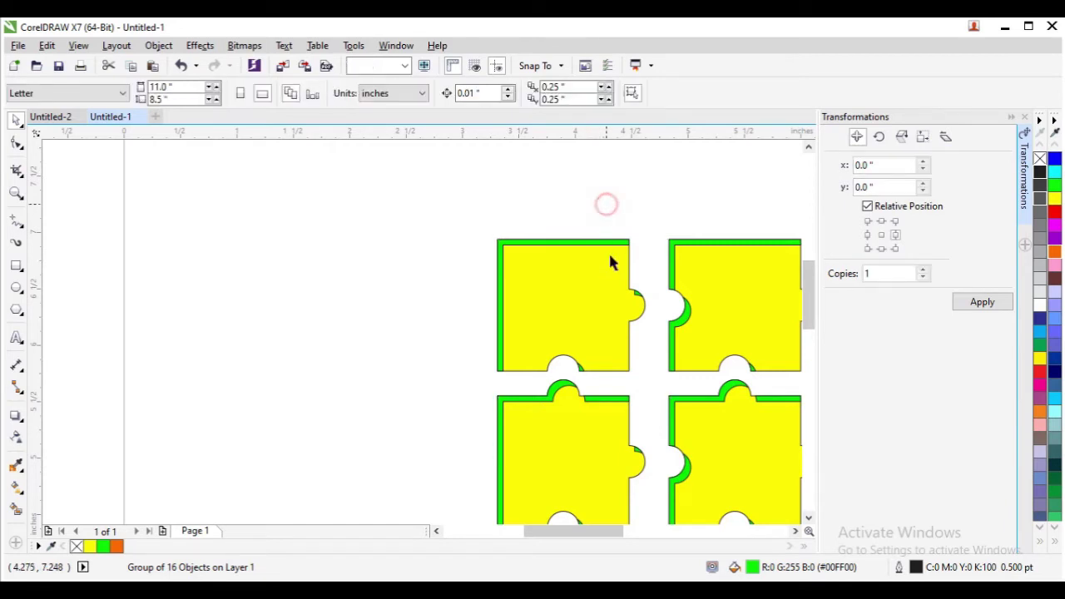
Duplicate the yellow puzzle group in place on top and fill the copy with black (C:0 M:0 Y:0 K:100)
click(628, 373)
mouse_move(628, 350)
mouse_down()
mouse_move(649, 367)
mouse_move(629, 352)
mouse_up()
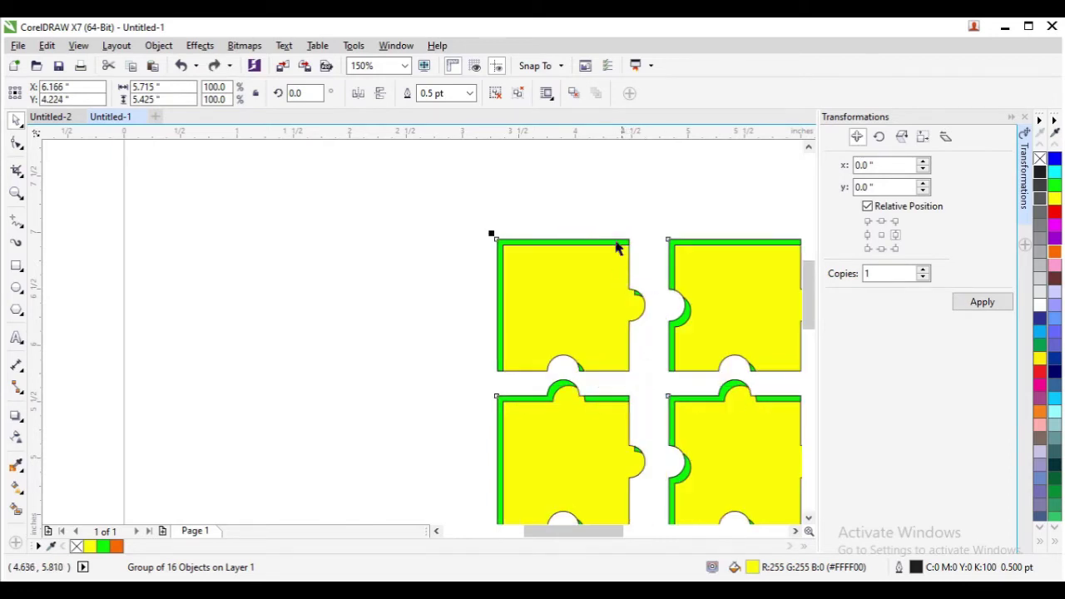
click(585, 196)
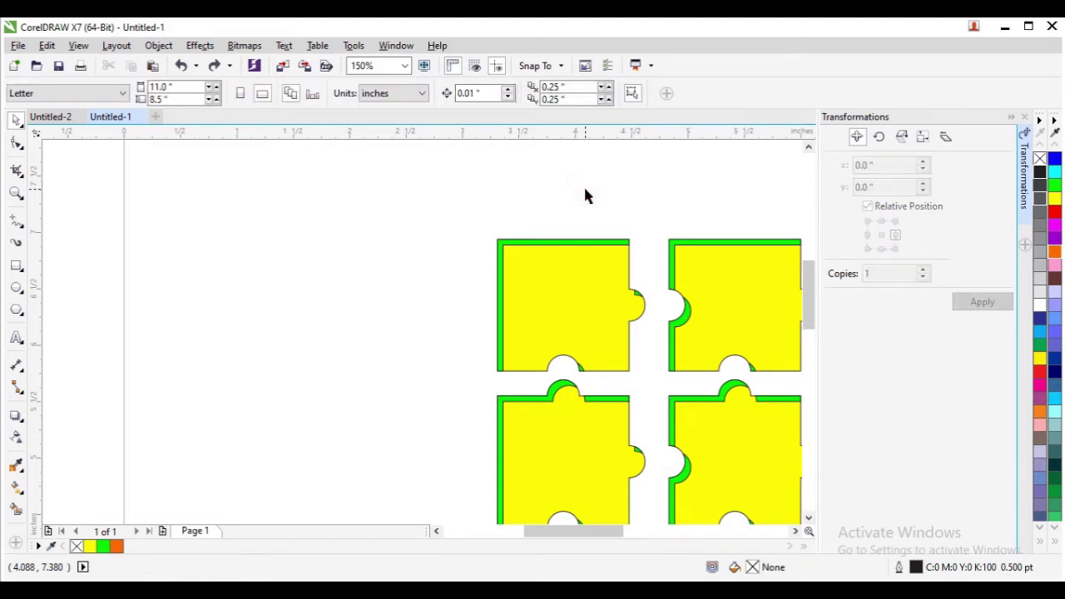
key(ctrl+shift+z)
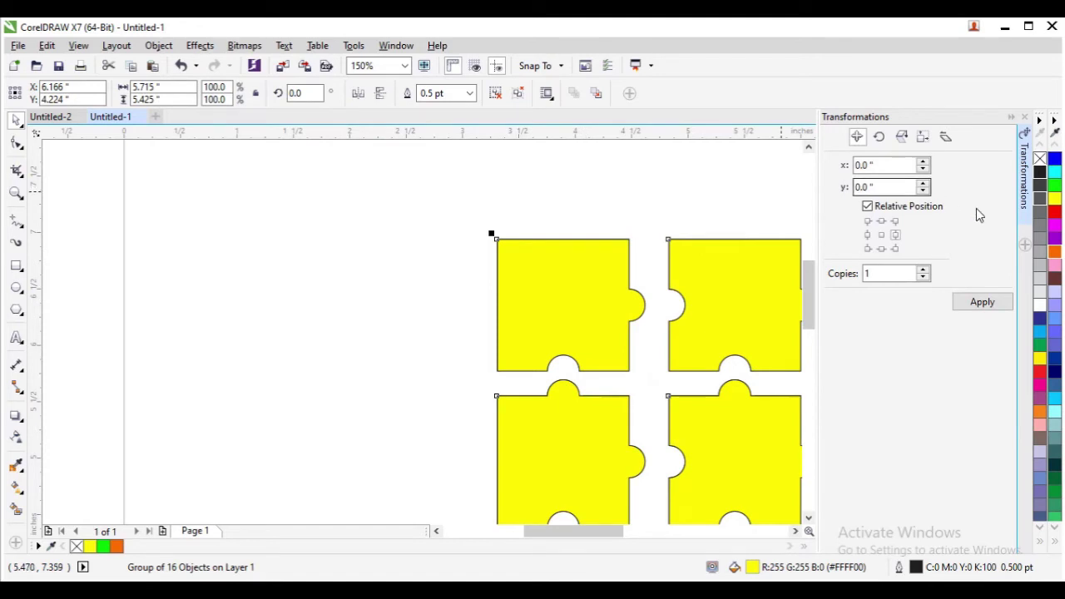
click(1040, 173)
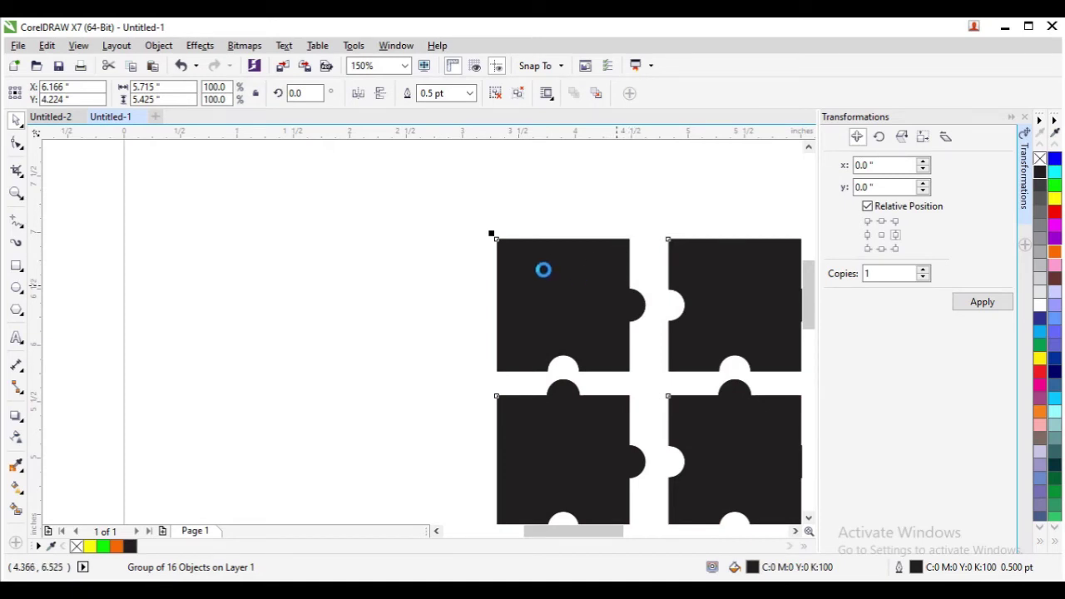
Duplicate the black puzzle group in place and fill the copy with red (R:255 G:0 B:0)
click(565, 200)
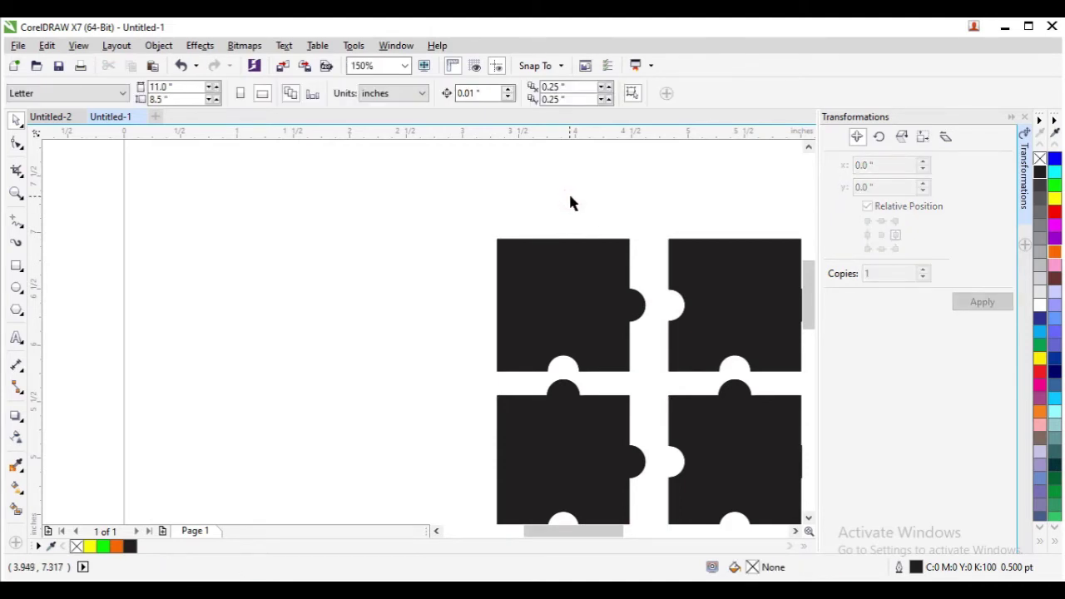
key(ctrl+a)
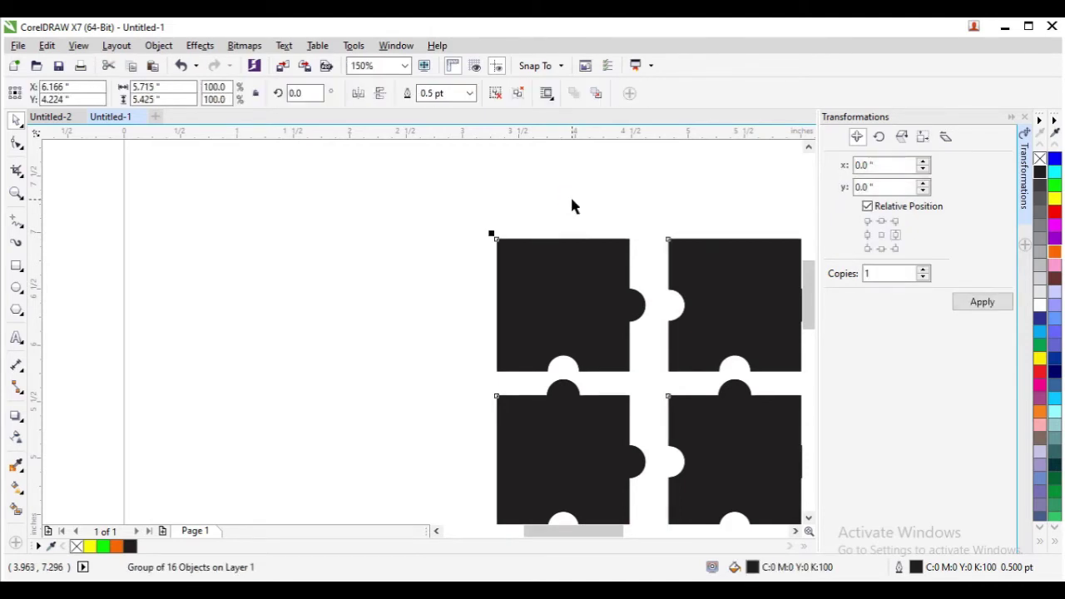
click(1056, 215)
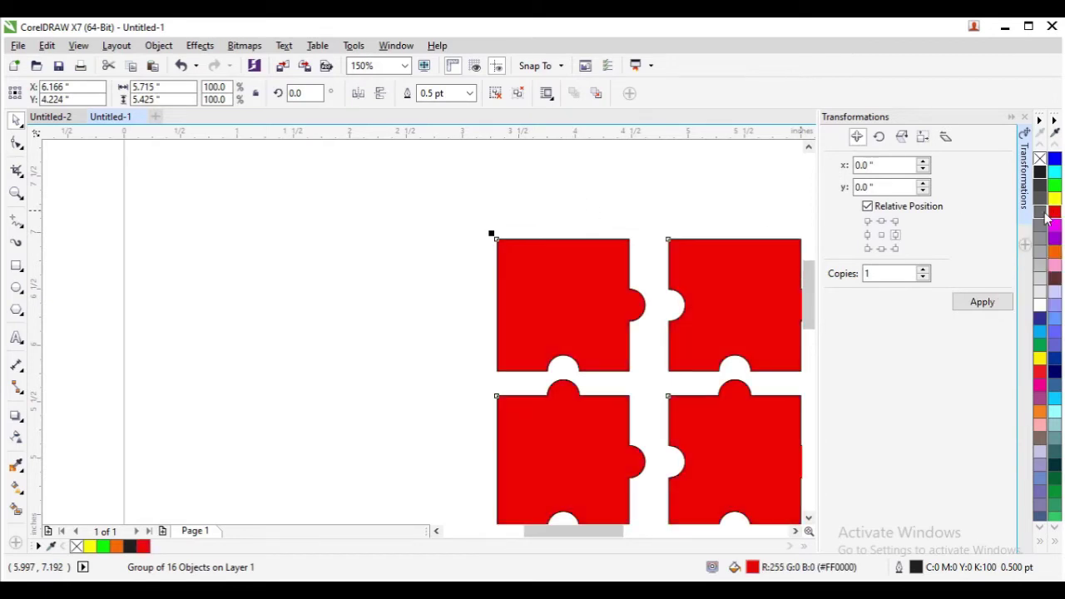
drag(613, 258, 586, 218)
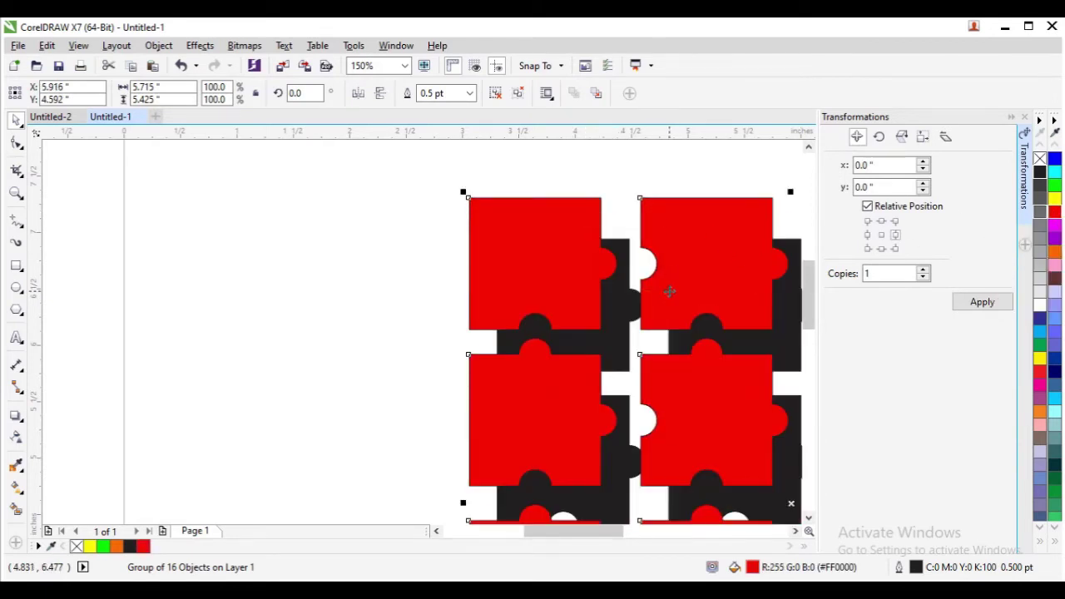
key(ctrl+z)
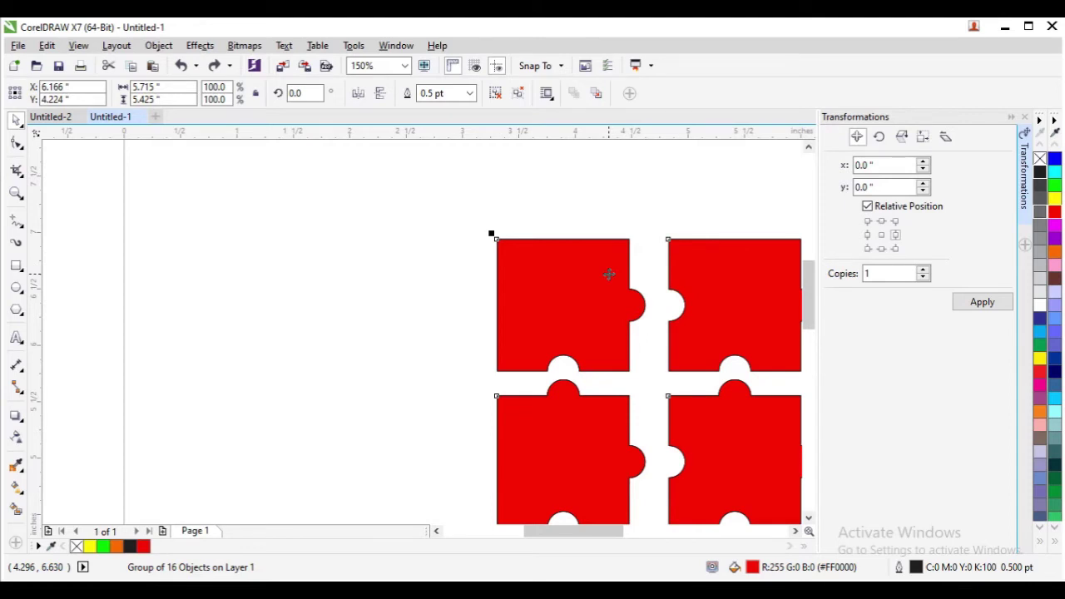
Nudge the red puzzle group 0.05 inch up and 0.04 inch left to offset it from the black group
key(ctrl+shift+z)
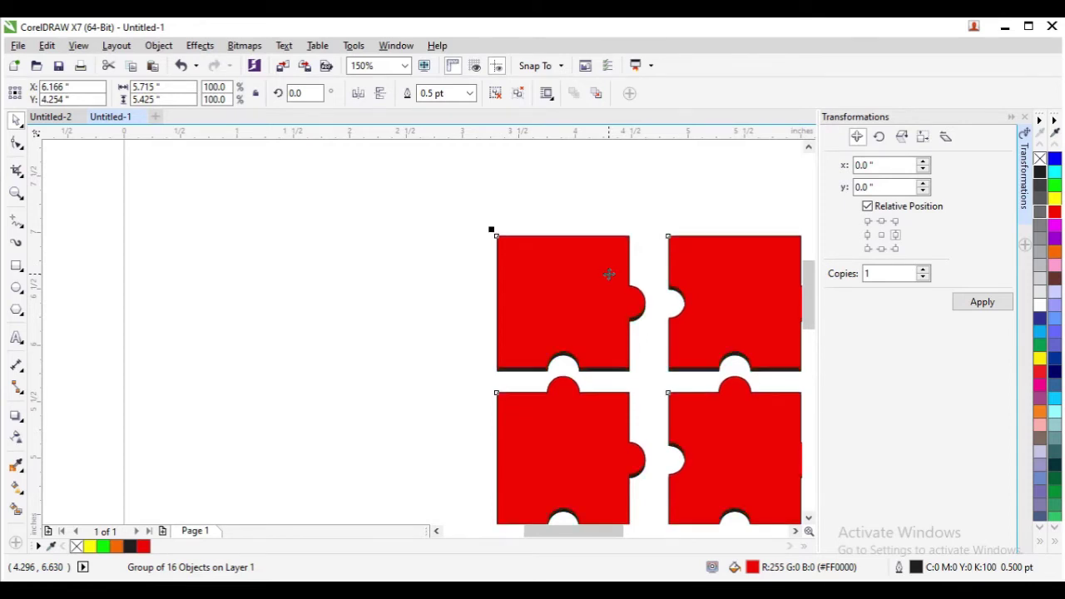
key(Left)
key(Left)
key(Left)
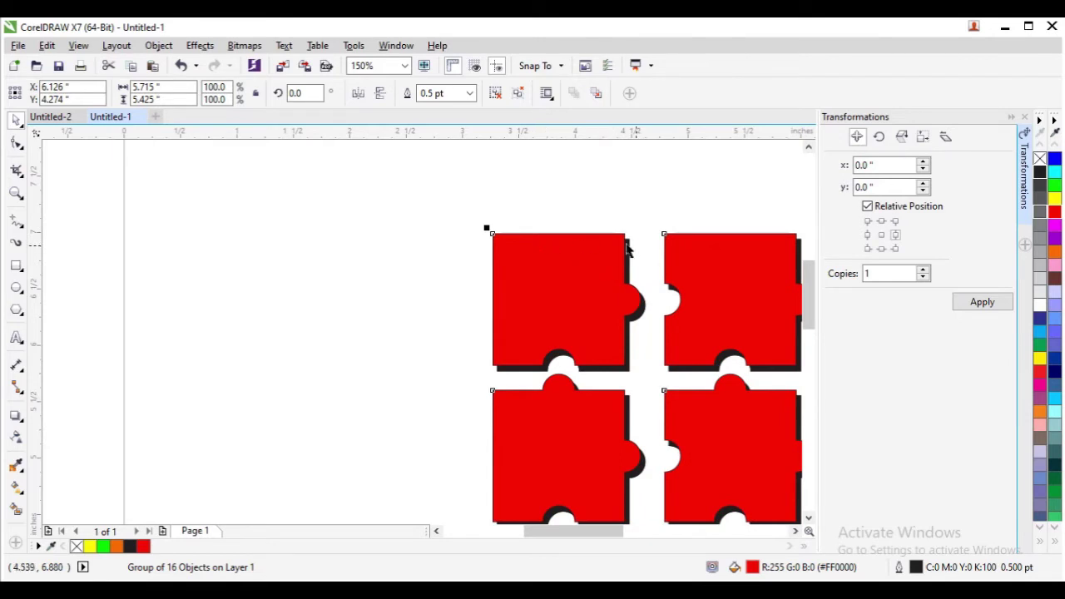
Subtract the red puzzle group from the black group behind it with Back Minus Front, leaving black shadow strips
scroll(637, 243, up, 1)
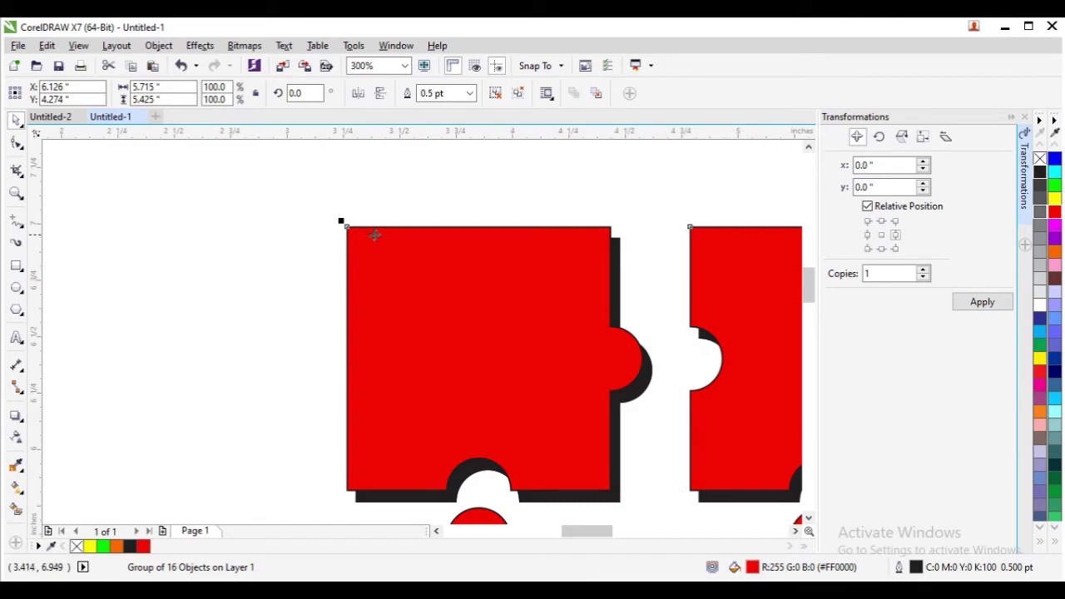
click(622, 244)
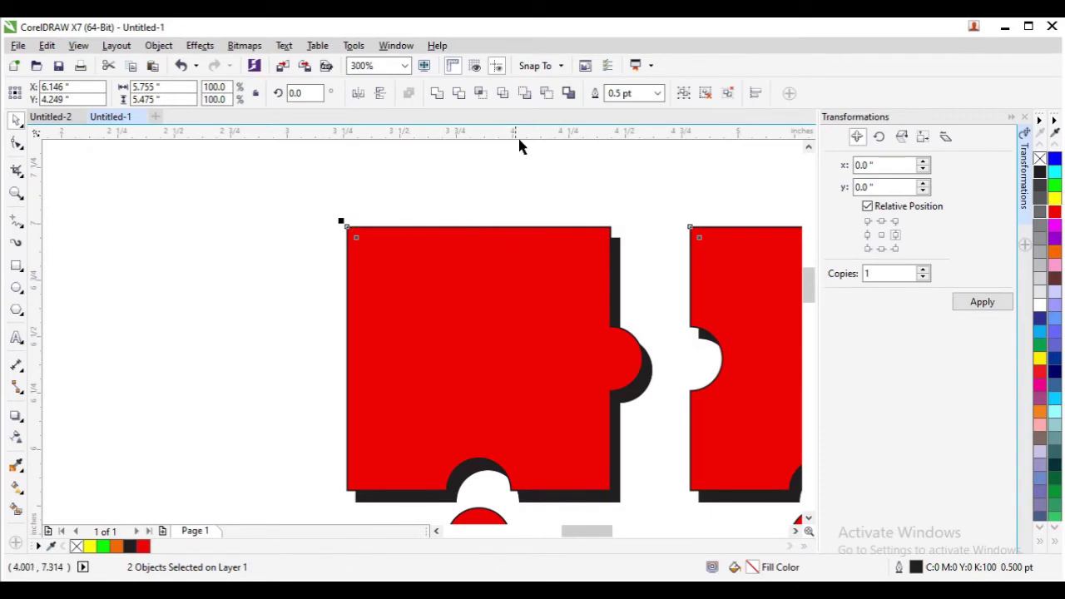
click(547, 93)
click(587, 185)
scroll(638, 331, down, 2)
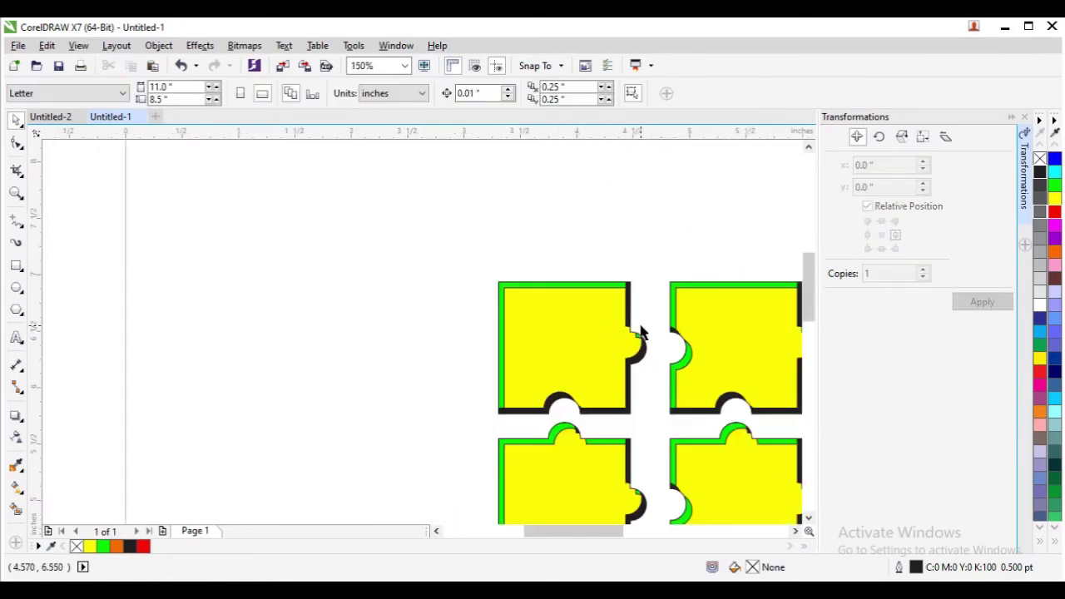
Move the yellow puzzle group about 0.33 inch left and 0.43 inch down, away from the green and black strips
click(550, 322)
drag(549, 319, 512, 366)
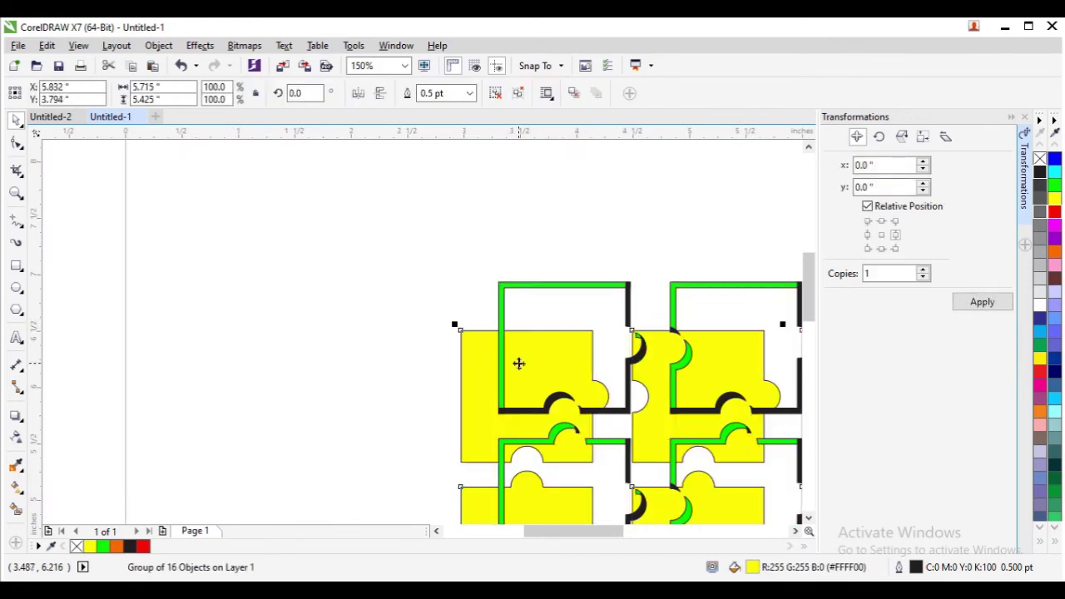
Undo the yellow group's move, and try moving the green and black strip groups off the pieces before undoing those moves too
key(ctrl+z)
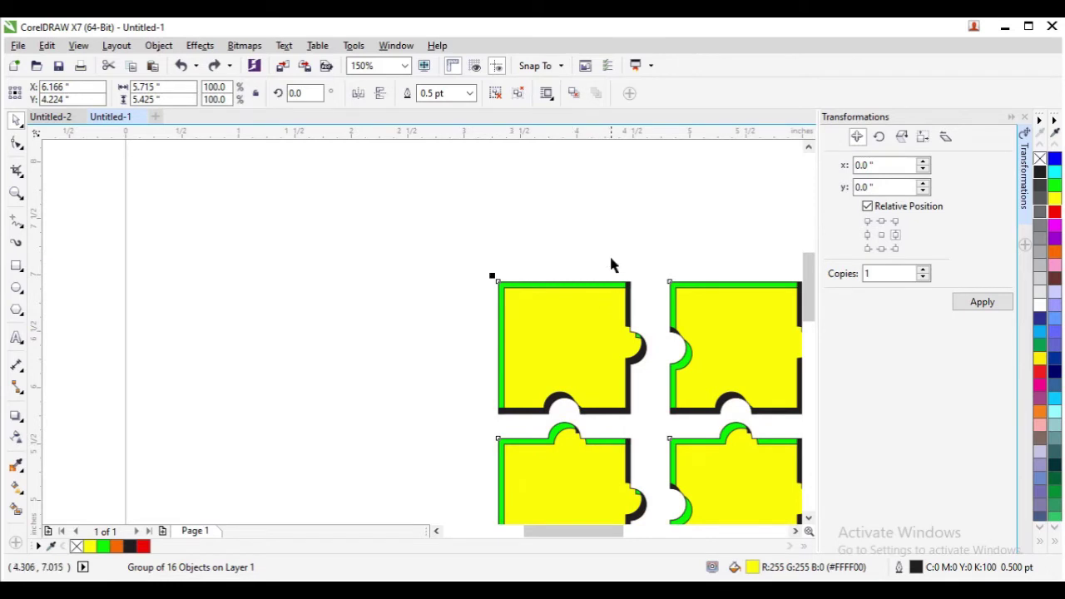
click(513, 257)
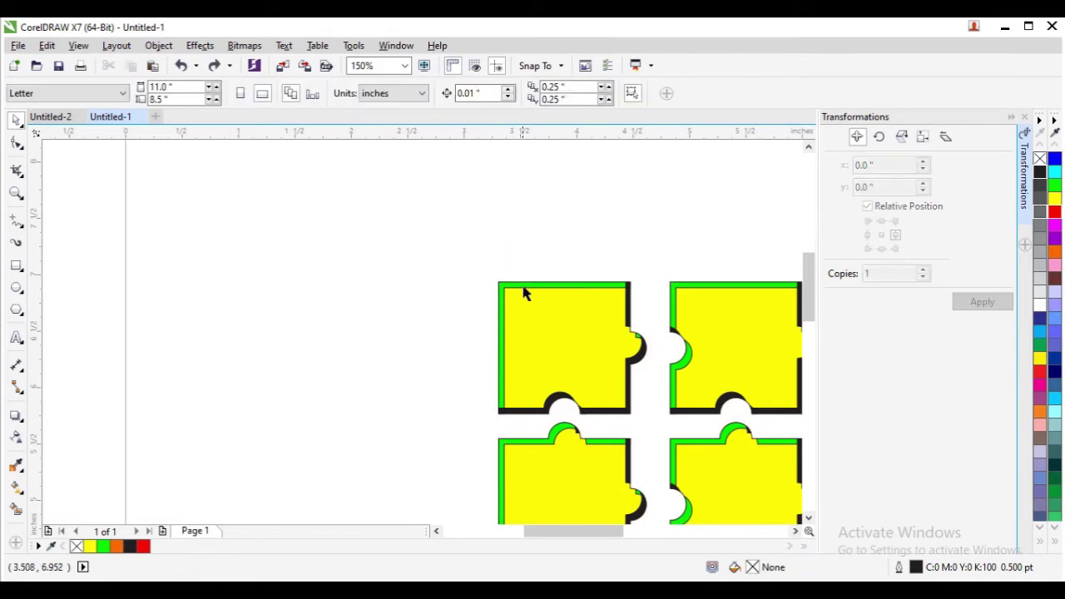
click(524, 293)
drag(523, 280, 494, 228)
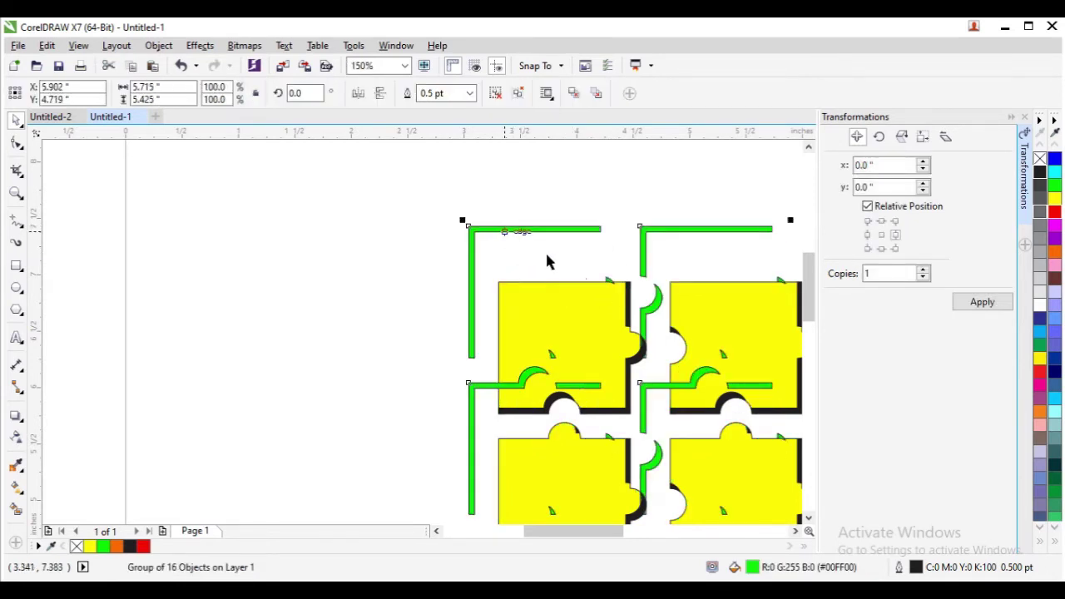
drag(639, 310, 657, 293)
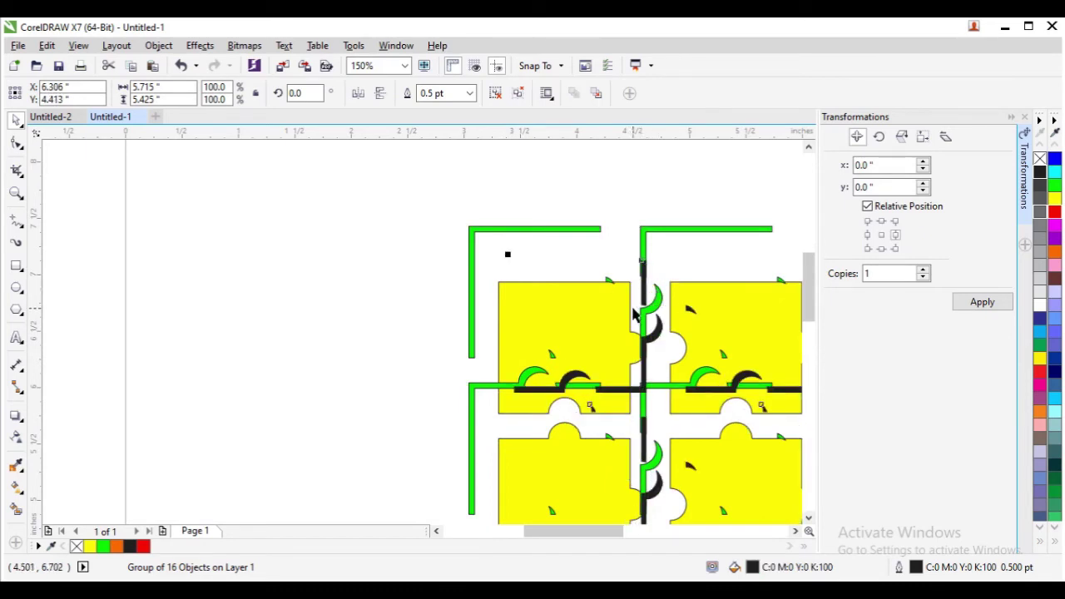
key(ctrl+z)
click(617, 245)
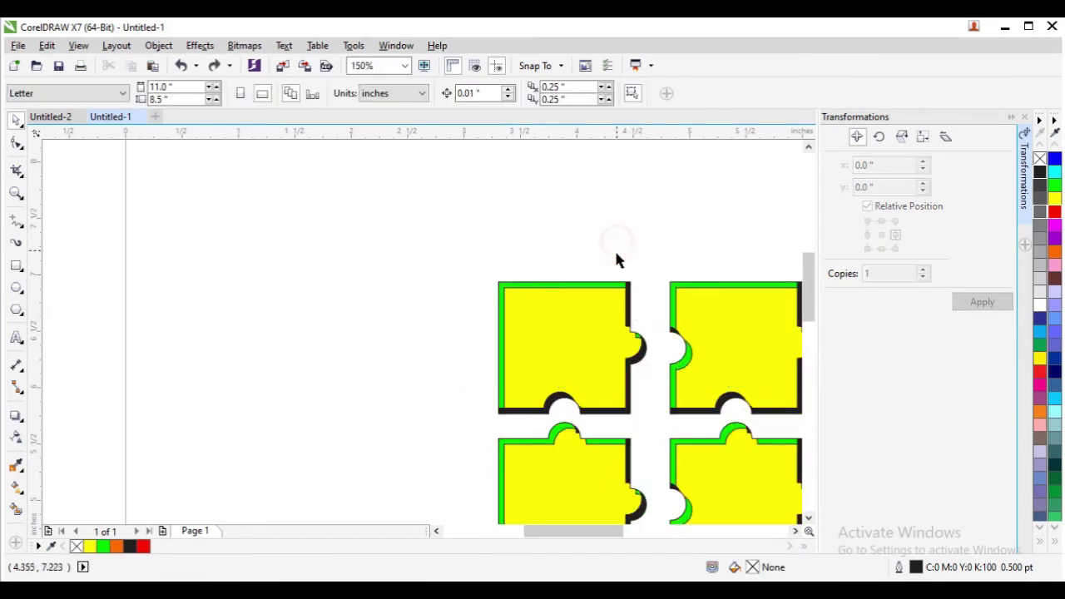
Fill the green strip group along the upper and left piece edges with white (C:0 M:0 Y:0 K:0)
scroll(719, 372, down, 4)
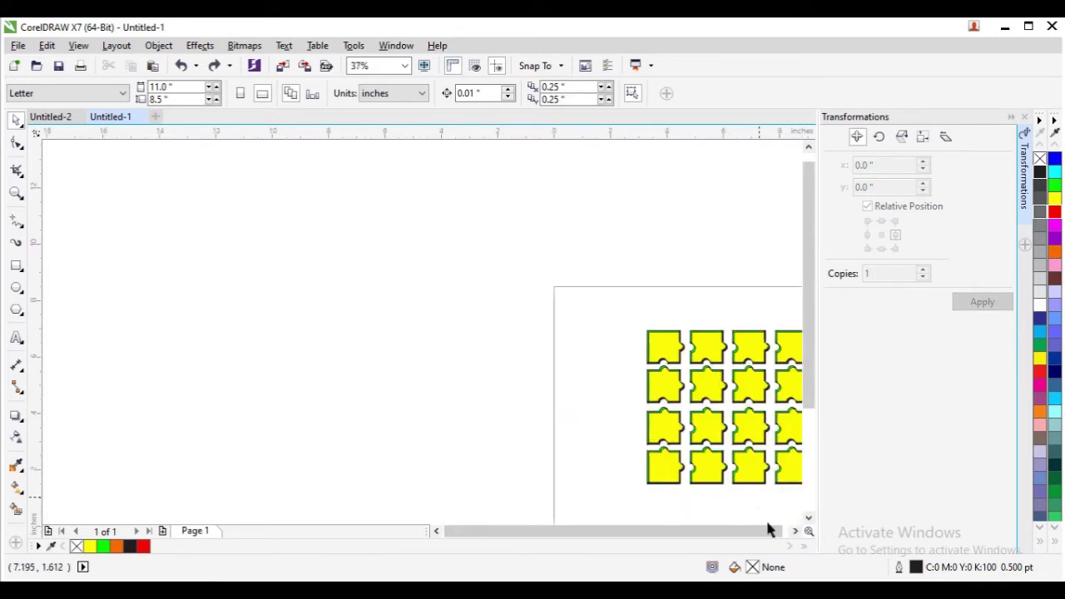
click(796, 533)
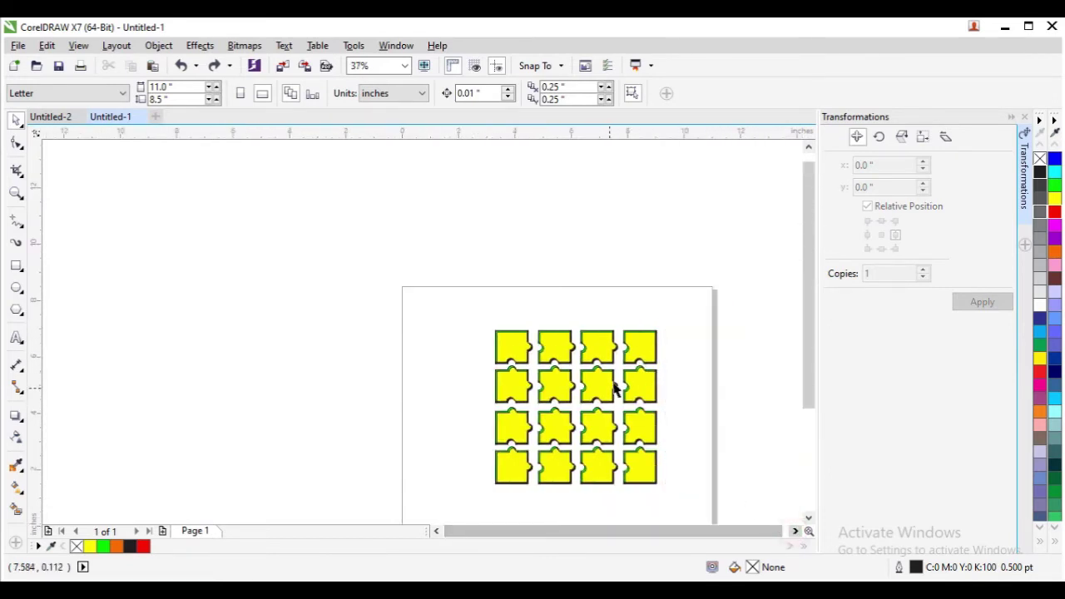
scroll(616, 389, up, 2)
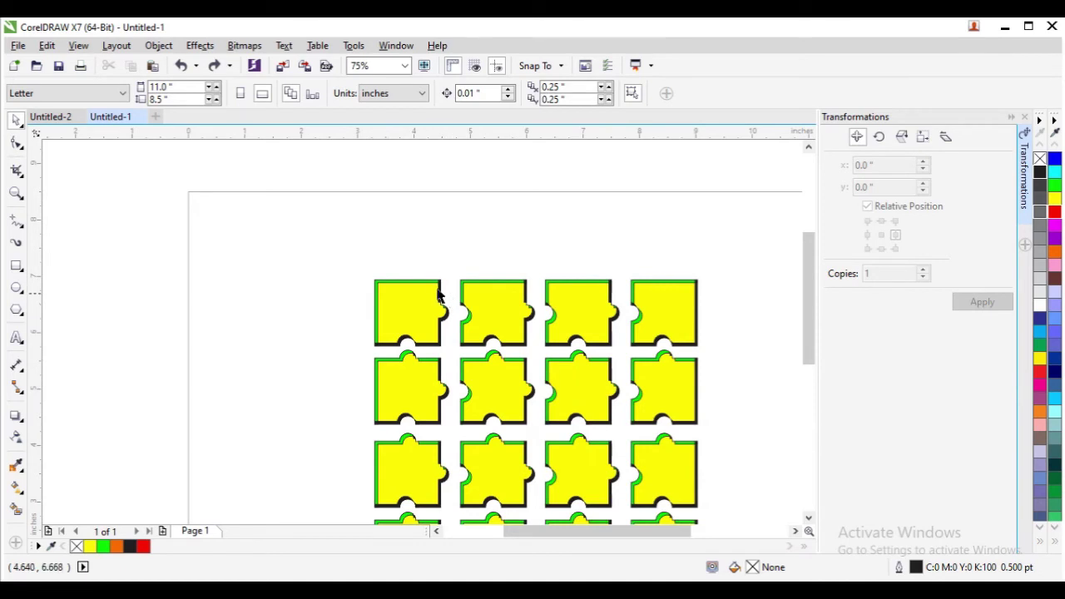
scroll(439, 291, up, 2)
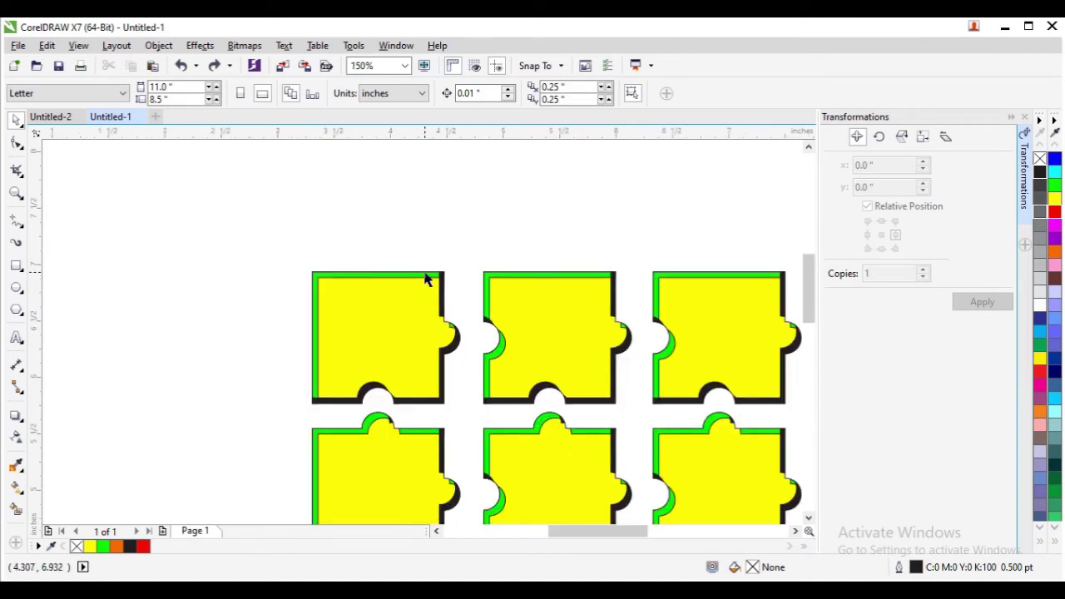
click(424, 279)
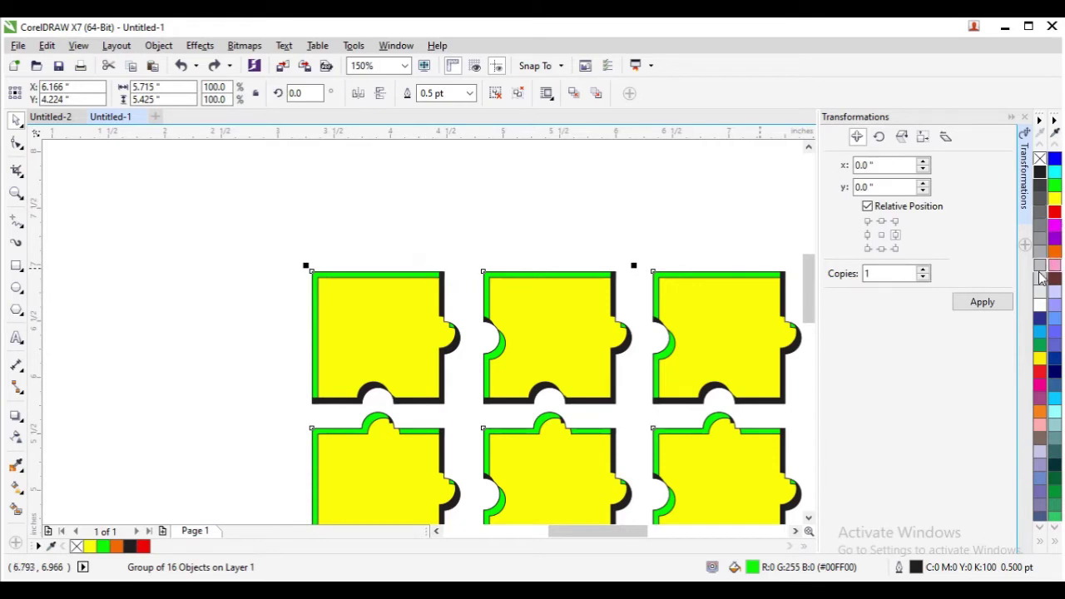
click(1040, 305)
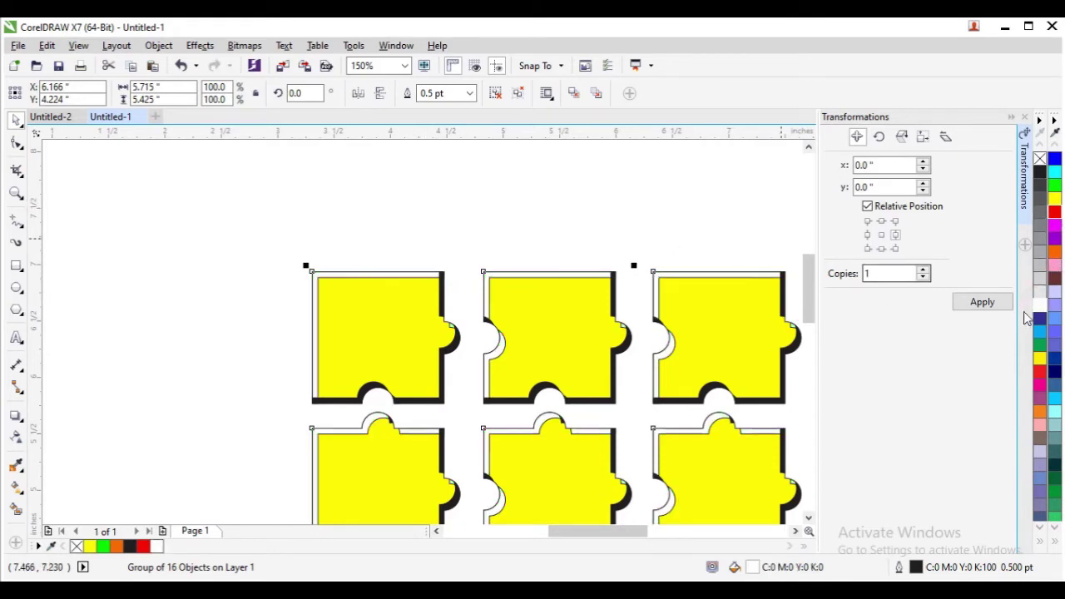
click(613, 227)
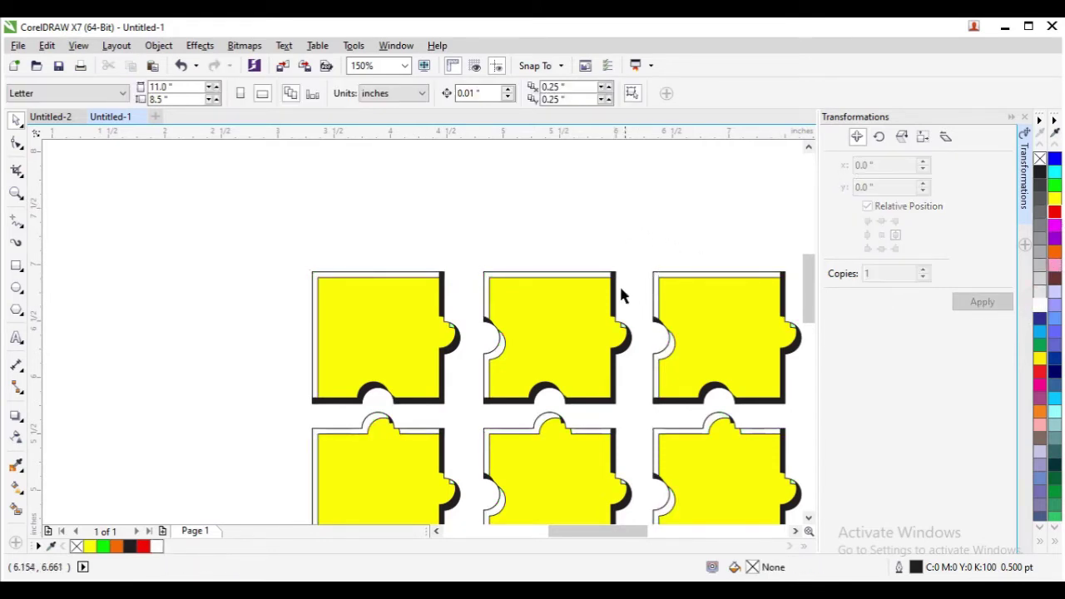
Examine the white highlight and black shadow strips around the puzzle pieces, both close up and across the whole puzzle
scroll(623, 292, up, 2)
scroll(623, 292, down, 5)
scroll(696, 350, up, 2)
scroll(690, 349, down, 1)
scroll(445, 263, up, 1)
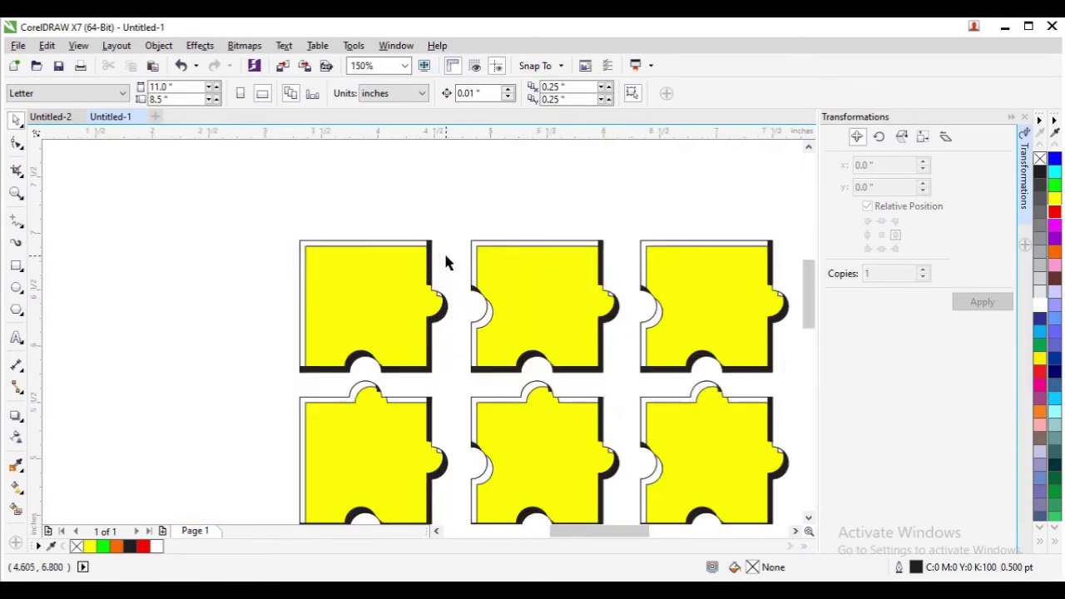
scroll(428, 257, up, 1)
scroll(435, 247, down, 2)
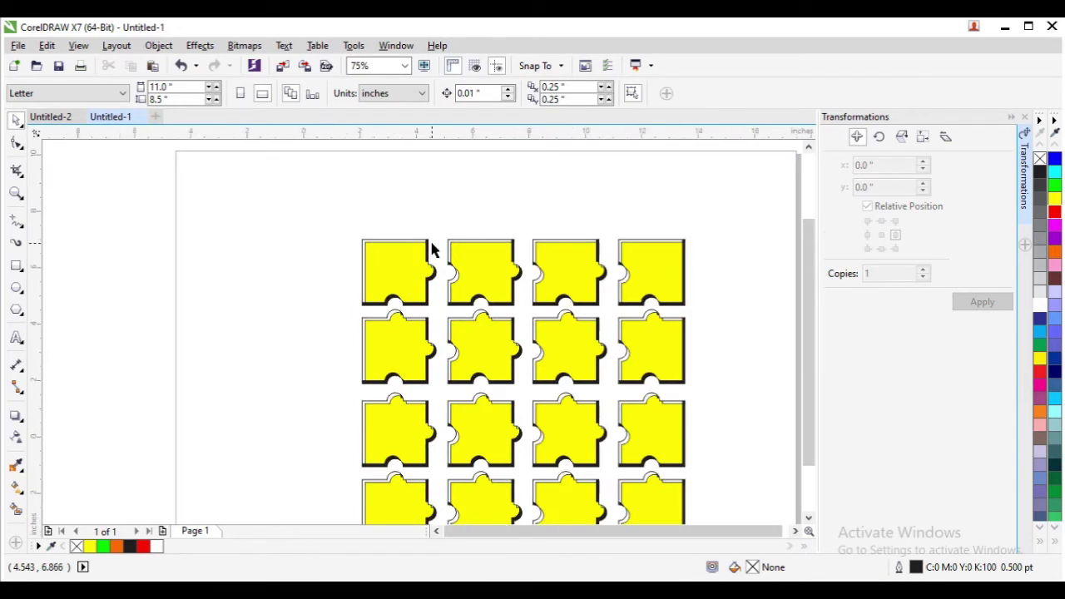
scroll(431, 247, down, 1)
scroll(457, 323, up, 1)
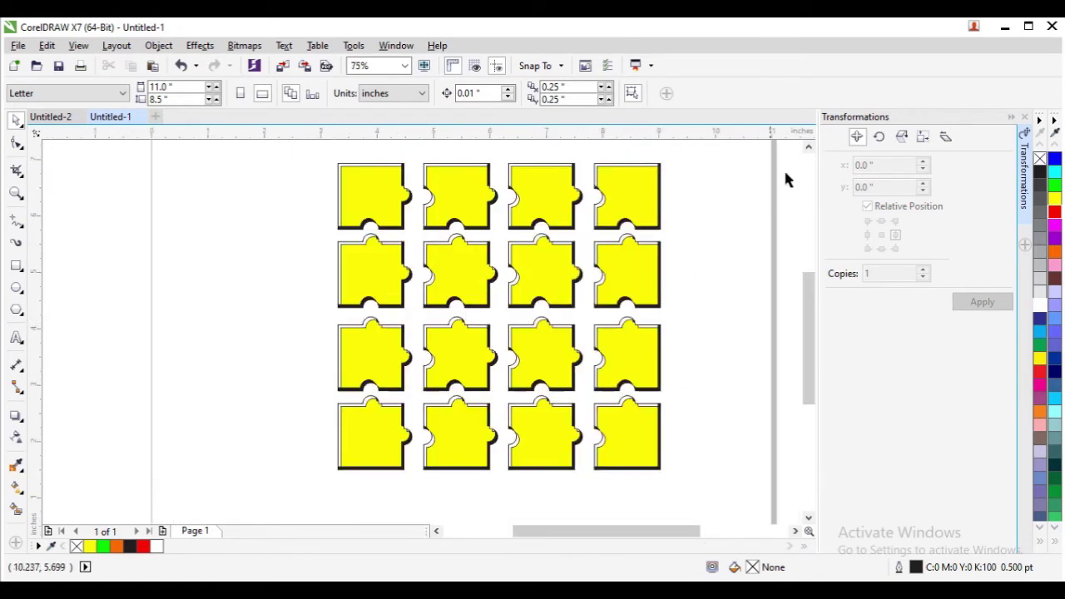
Group the yellow pieces with the white and black strip groups and remove the outline from the combined group
click(808, 147)
drag(324, 186, 700, 506)
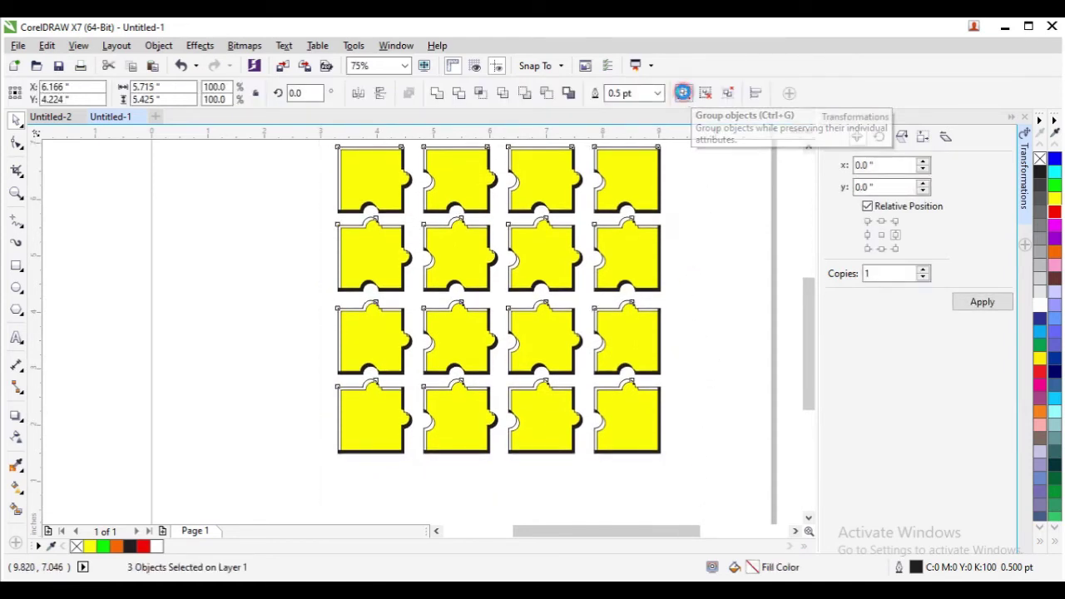
click(683, 94)
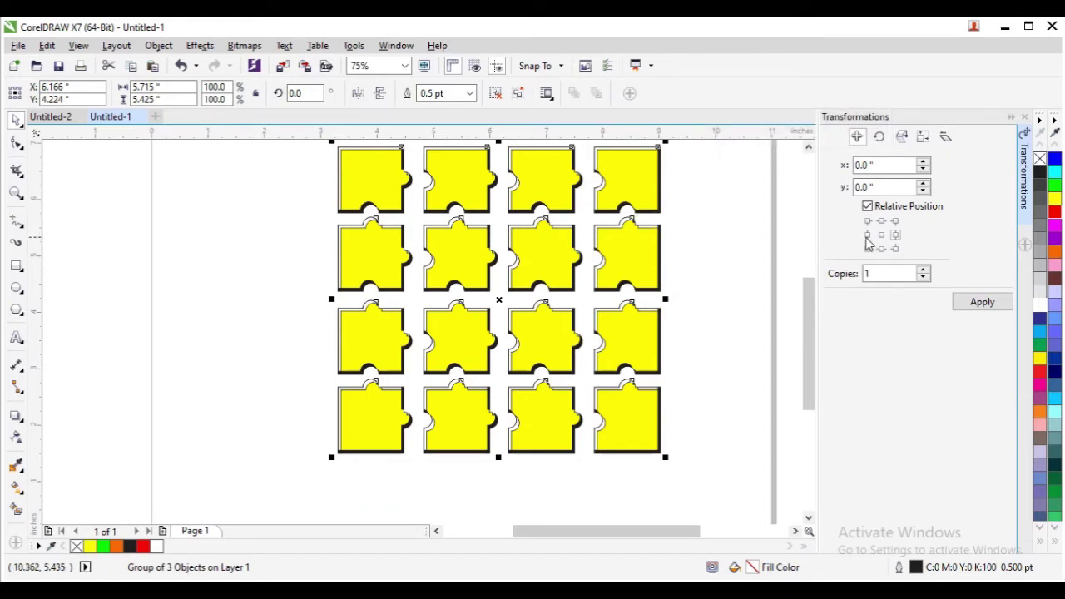
right_click(1040, 161)
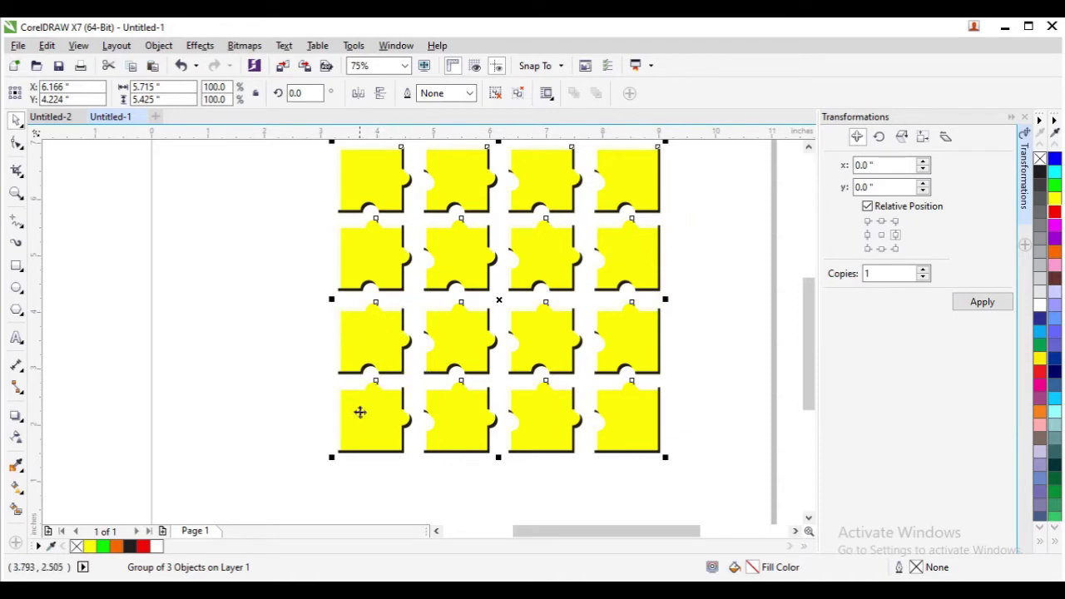
Inspect the outline-free puzzle, try moving the combined group about 1.14 inches right, and undo the move
scroll(666, 400, up, 4)
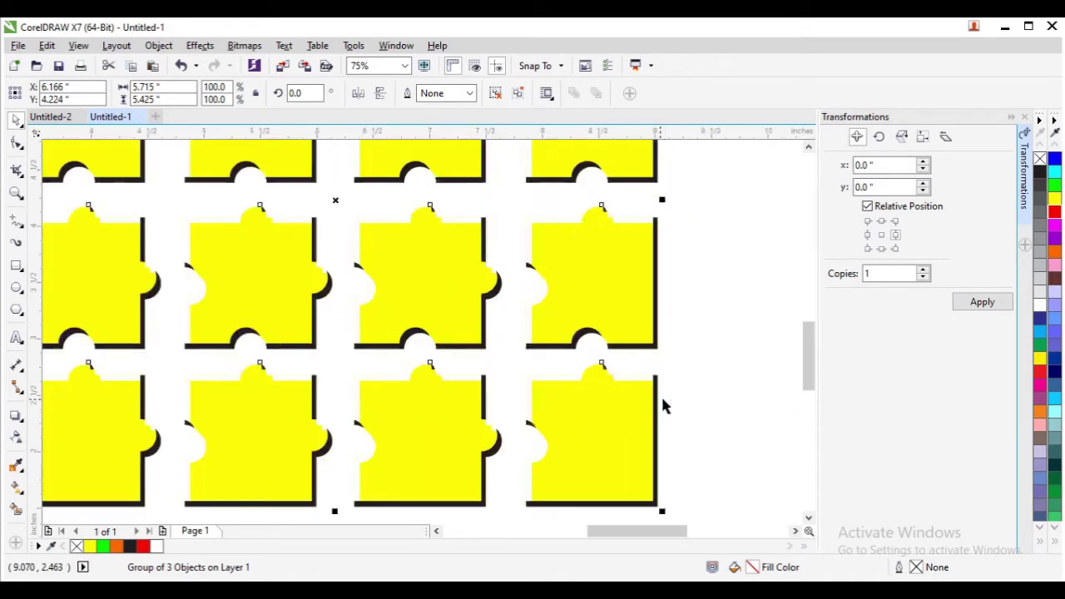
scroll(634, 381, down, 6)
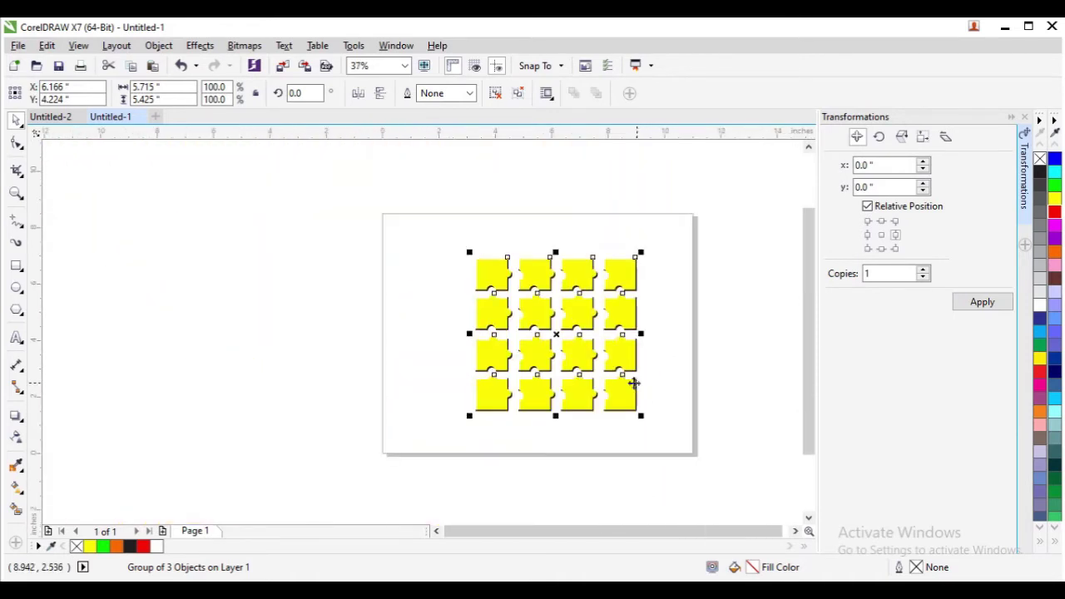
scroll(594, 302, up, 2)
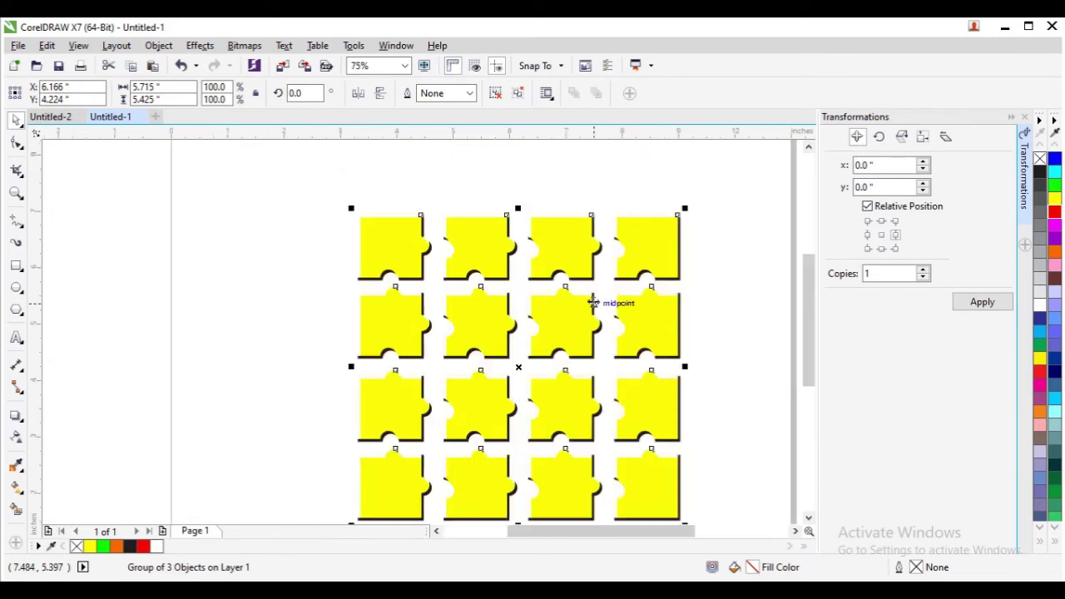
click(725, 247)
click(658, 250)
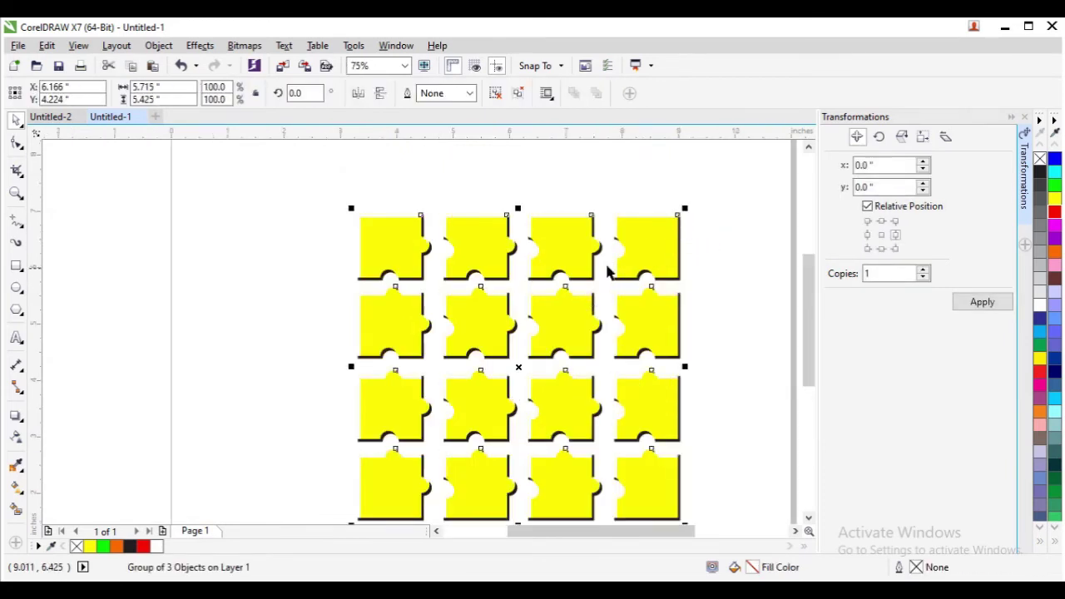
click(606, 160)
drag(503, 272, 568, 274)
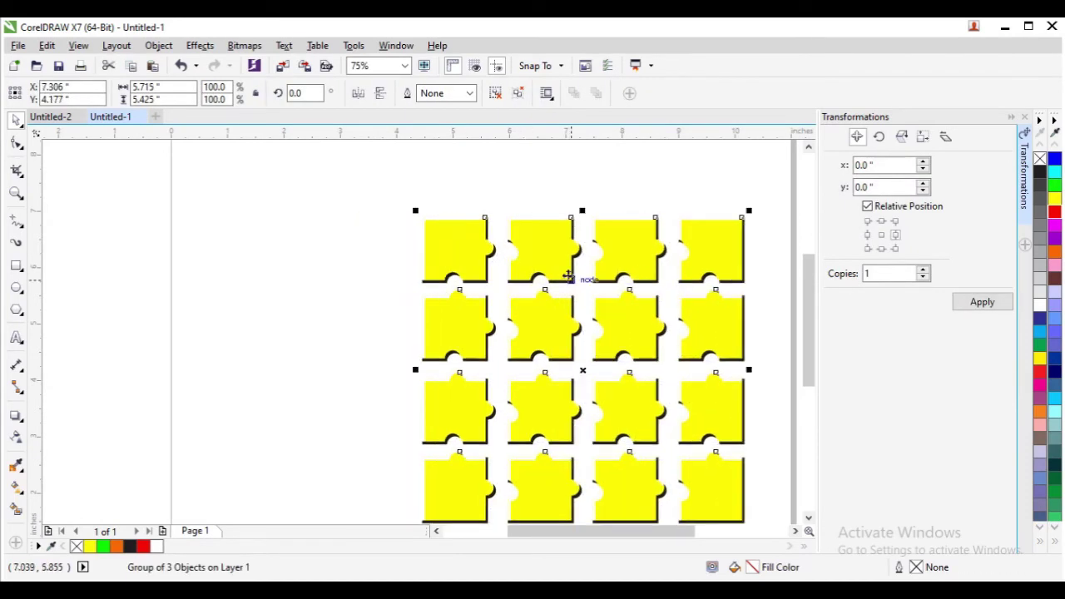
key(ctrl+z)
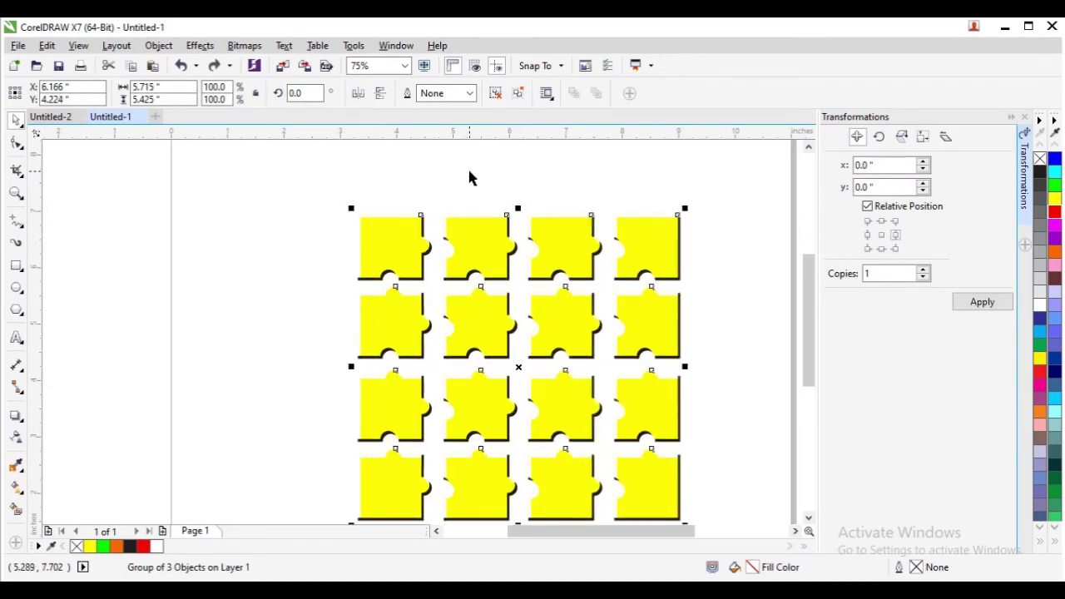
Move the combined puzzle group about 0.07 inch left and 0.18 inch up, and ungroup it into its three groups
click(467, 177)
drag(466, 219, 427, 232)
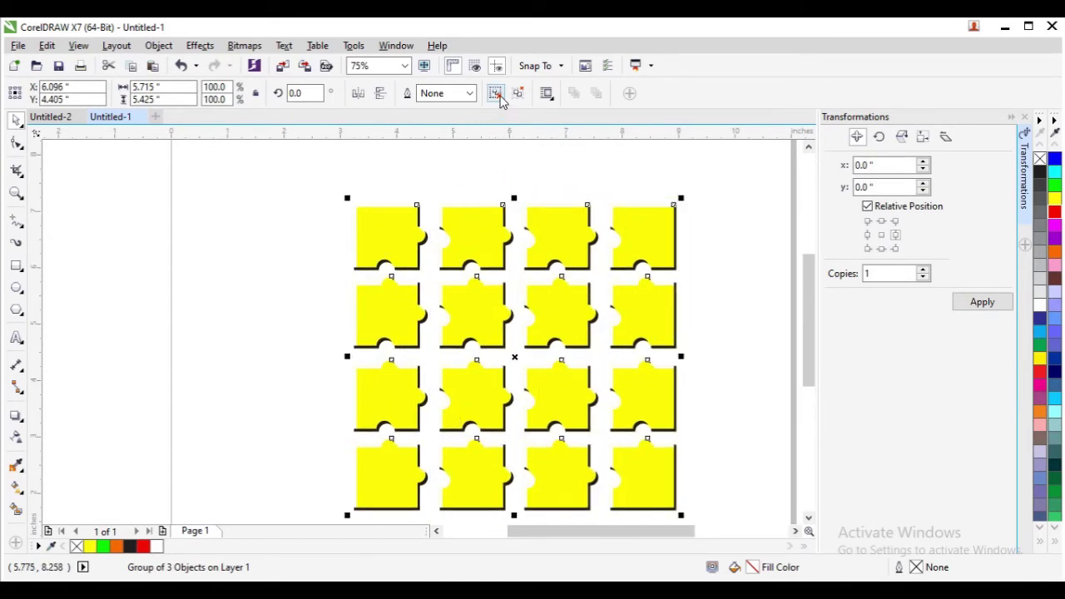
click(506, 178)
Try moving the white highlight group about 0.29 inch up and 0.05 inch right, undo the move, and clear the selection
scroll(482, 209, up, 3)
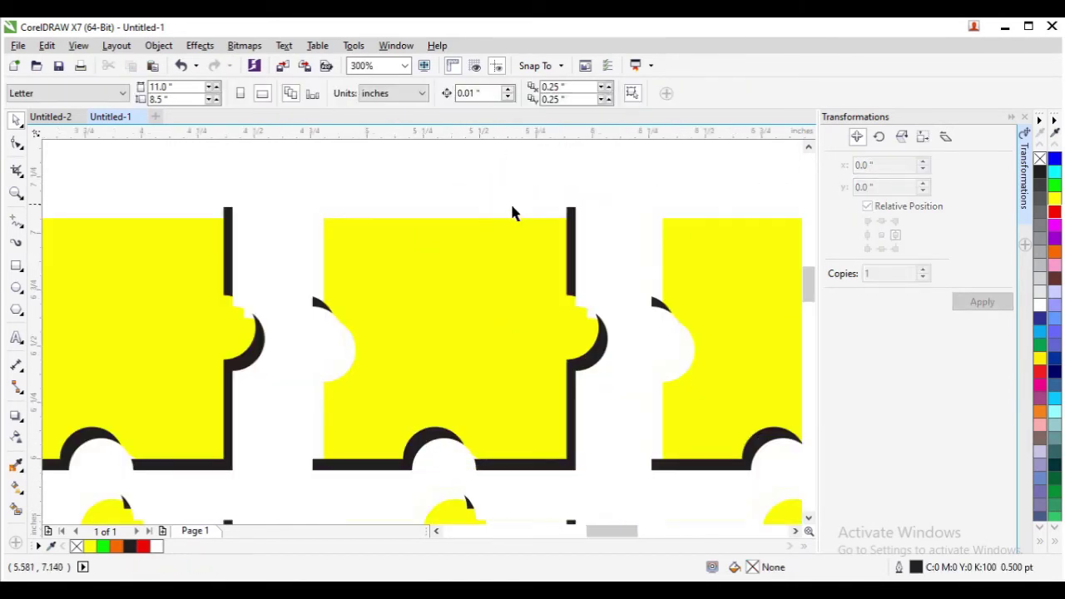
click(516, 213)
scroll(523, 212, down, 1)
drag(522, 213, 530, 176)
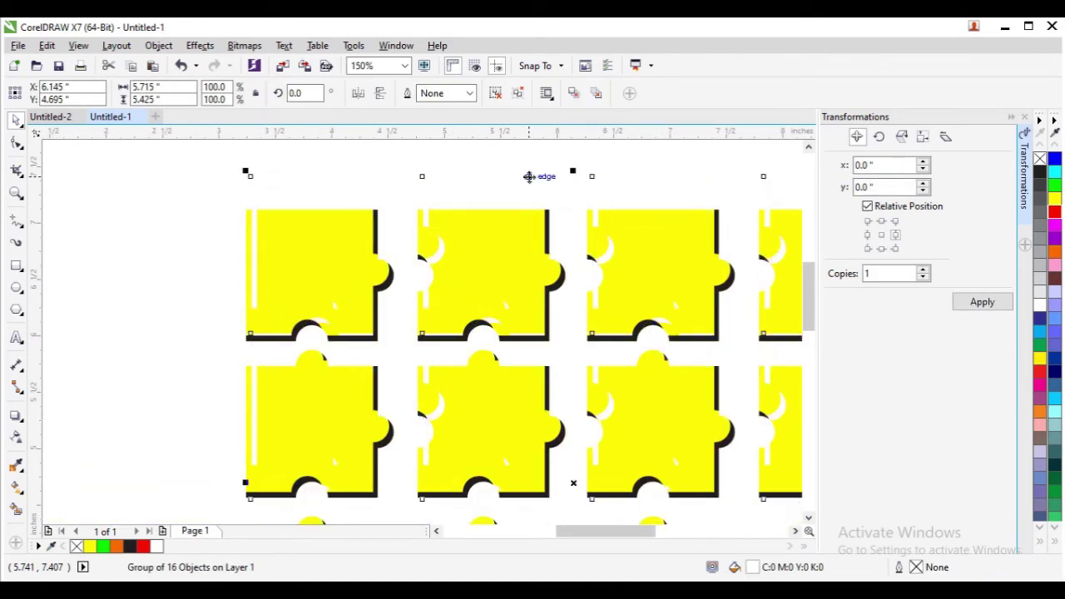
key(ctrl+z)
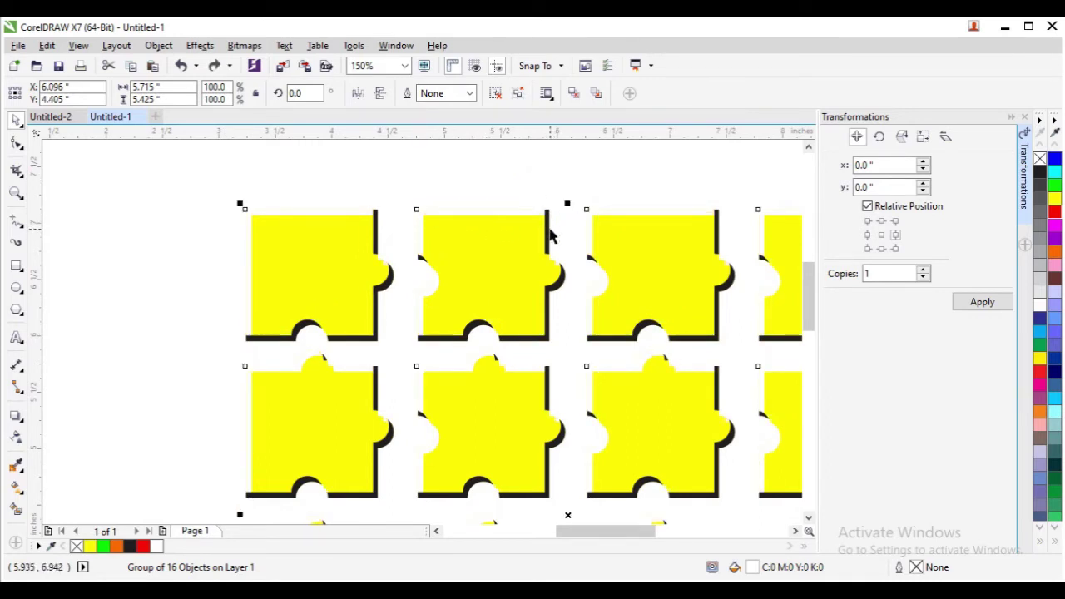
scroll(549, 239, up, 2)
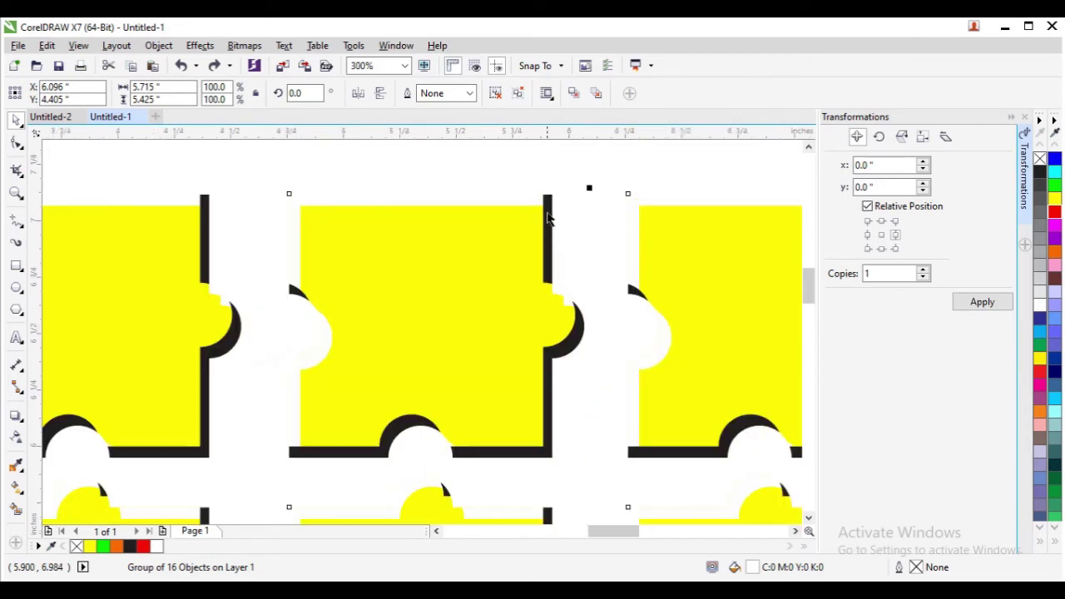
key(Escape)
Select the black shadow and white highlight groups together, and test the selection by moving it off the pieces and undoing the move
scroll(506, 238, down, 4)
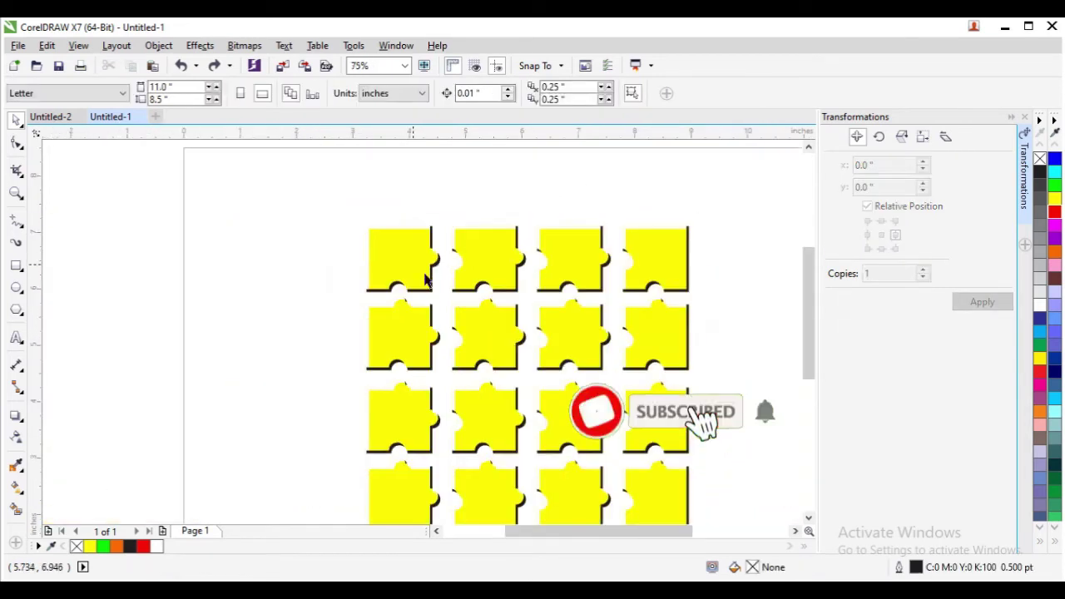
scroll(417, 283, up, 2)
click(405, 291)
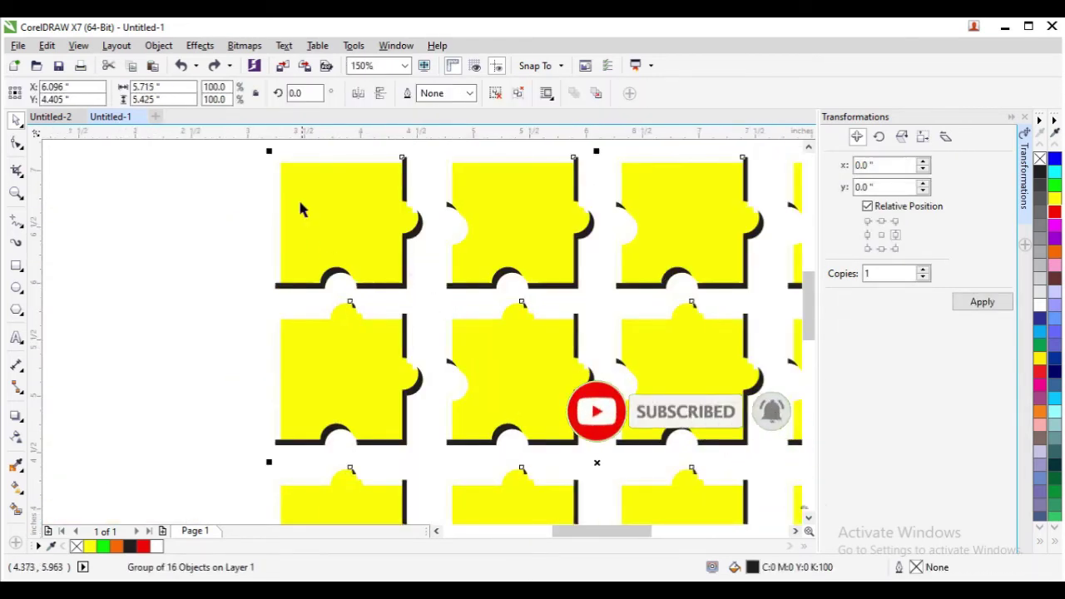
key(ctrl+u)
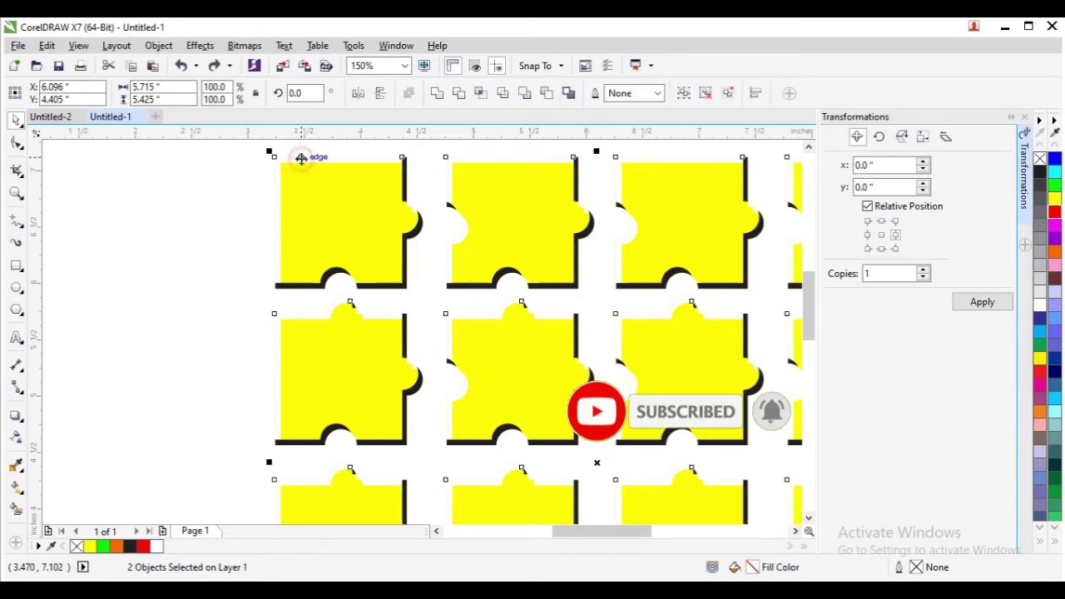
drag(319, 159, 189, 200)
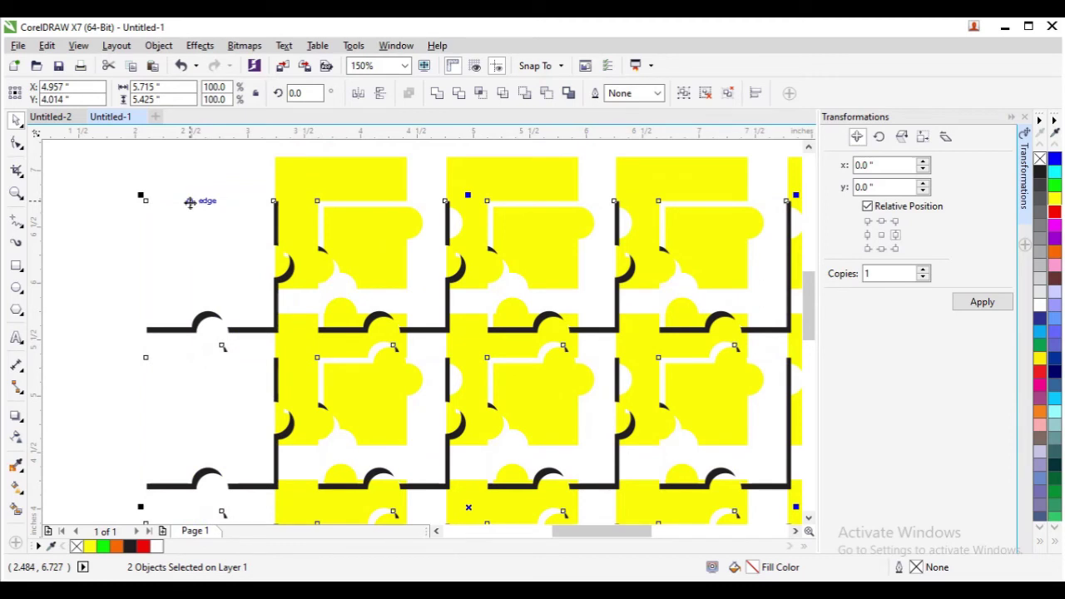
key(ctrl+z)
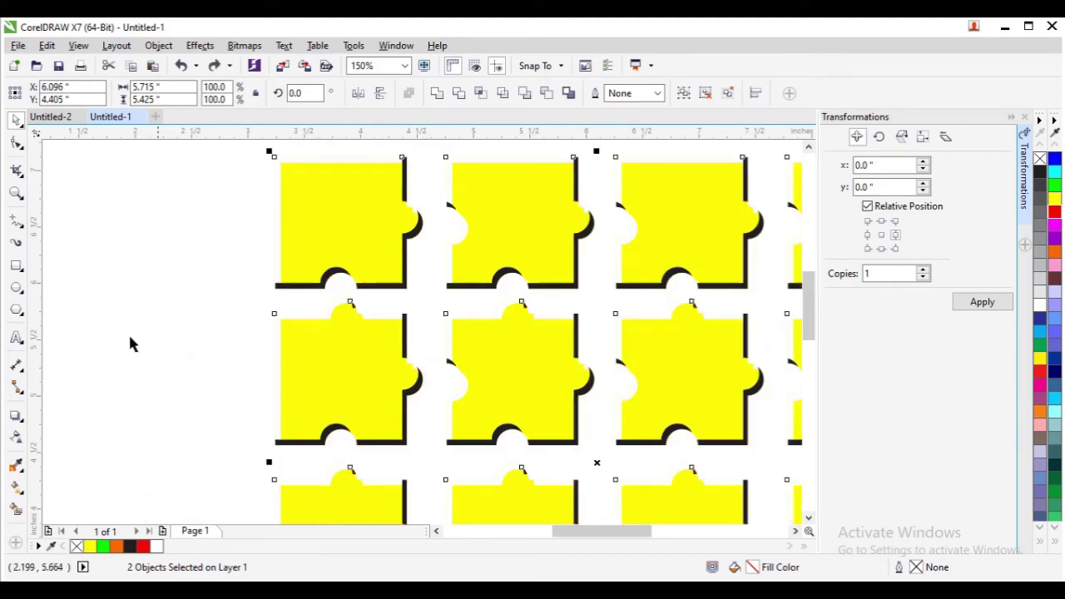
Apply 50 uniform transparency to the selected highlight and shadow groups, check the softened edges, and clear the selection
click(17, 439)
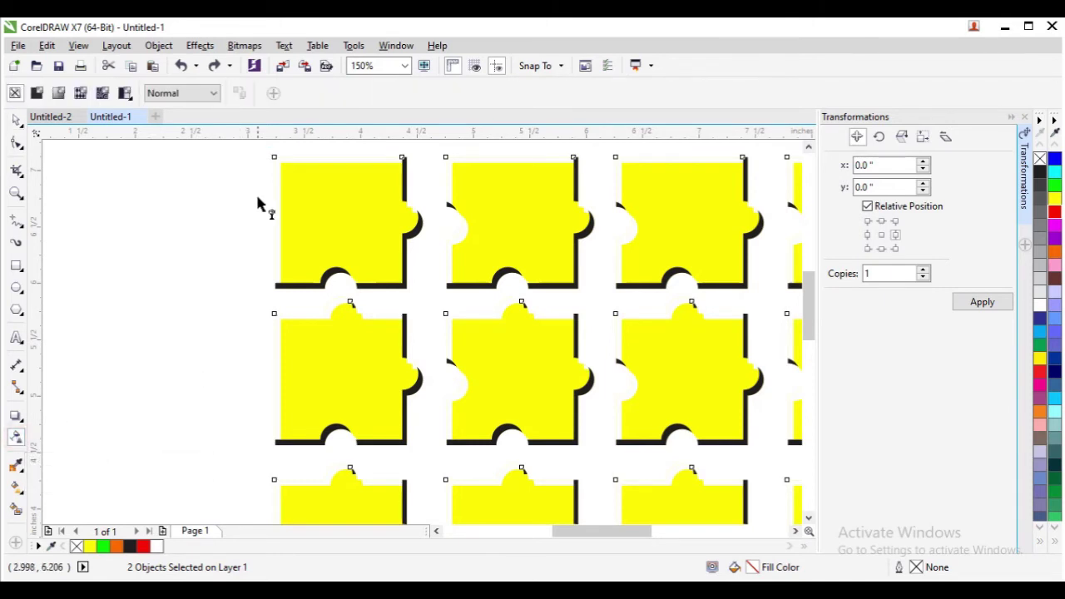
click(35, 94)
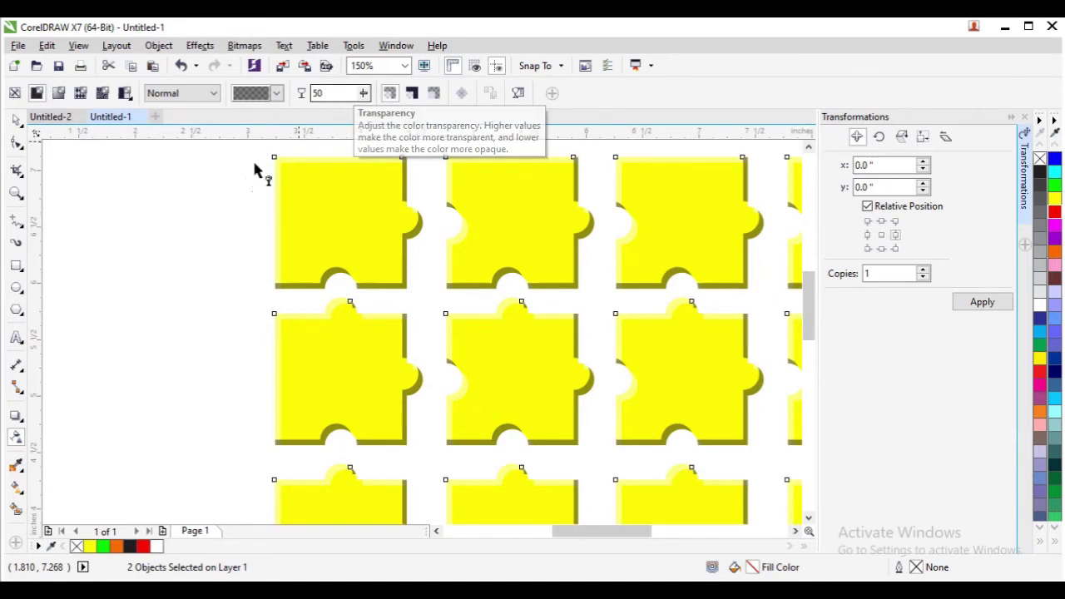
click(18, 121)
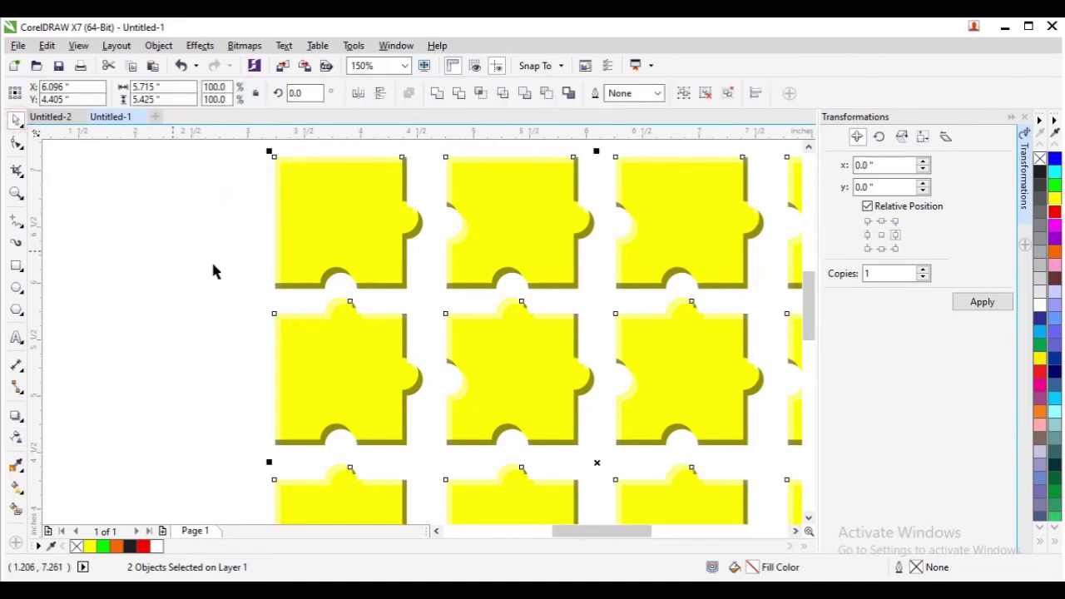
scroll(240, 276, down, 2)
scroll(312, 229, up, 2)
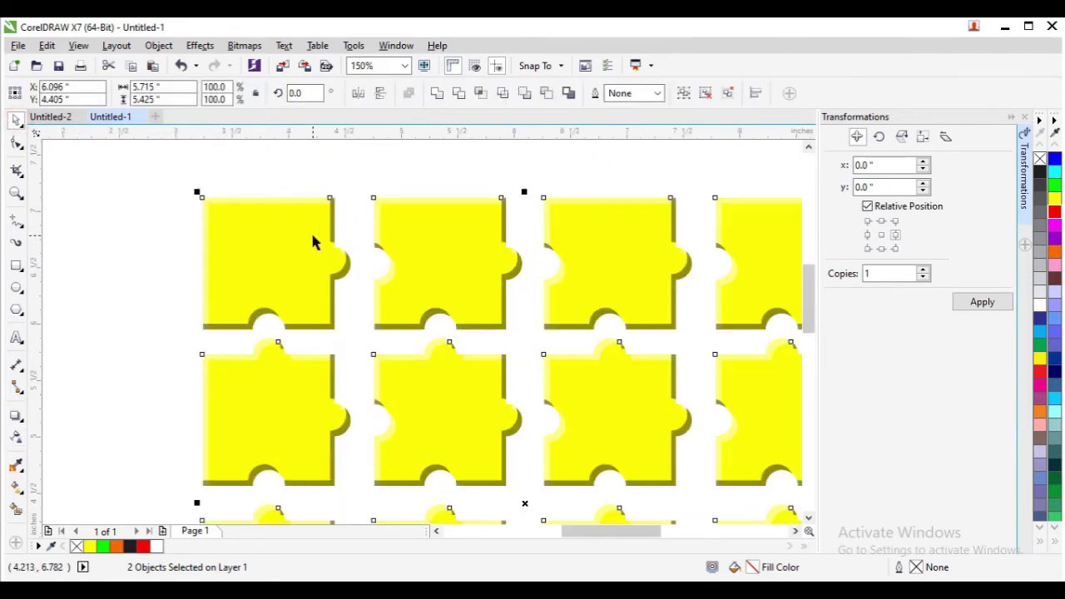
scroll(346, 243, down, 2)
scroll(393, 291, down, 2)
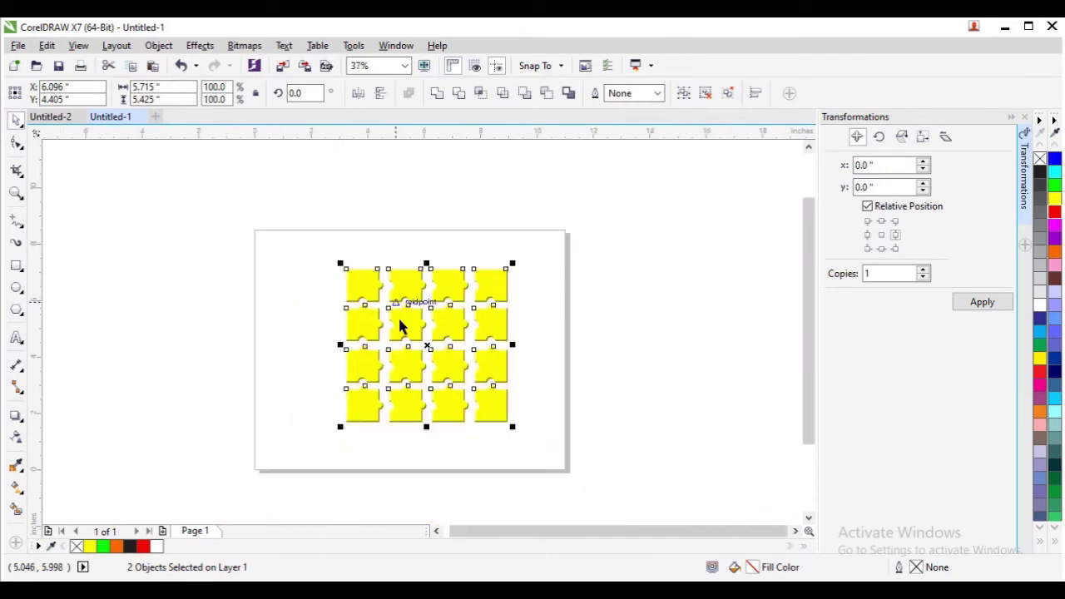
scroll(409, 412, up, 2)
scroll(403, 403, down, 2)
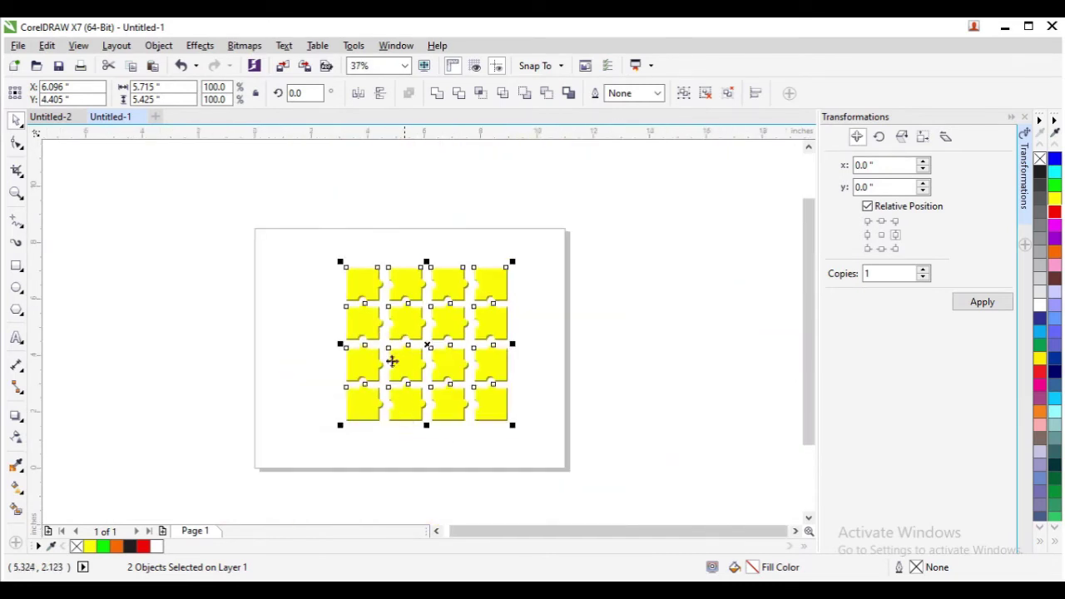
click(391, 238)
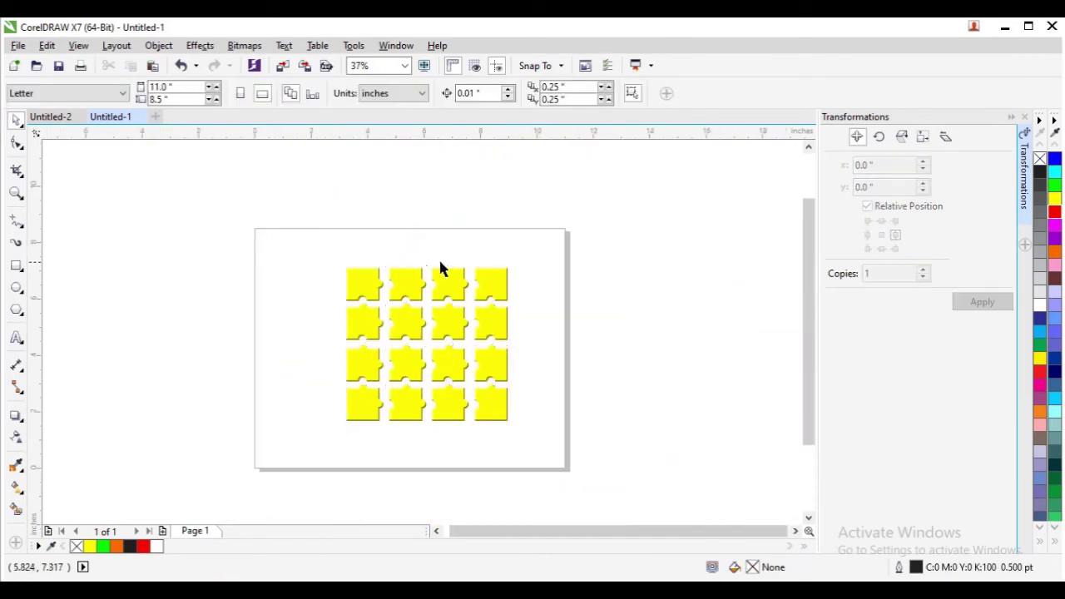
Select the three puzzle groups, ungroup them all into individual curves, and clear the selection
scroll(377, 278, up, 1)
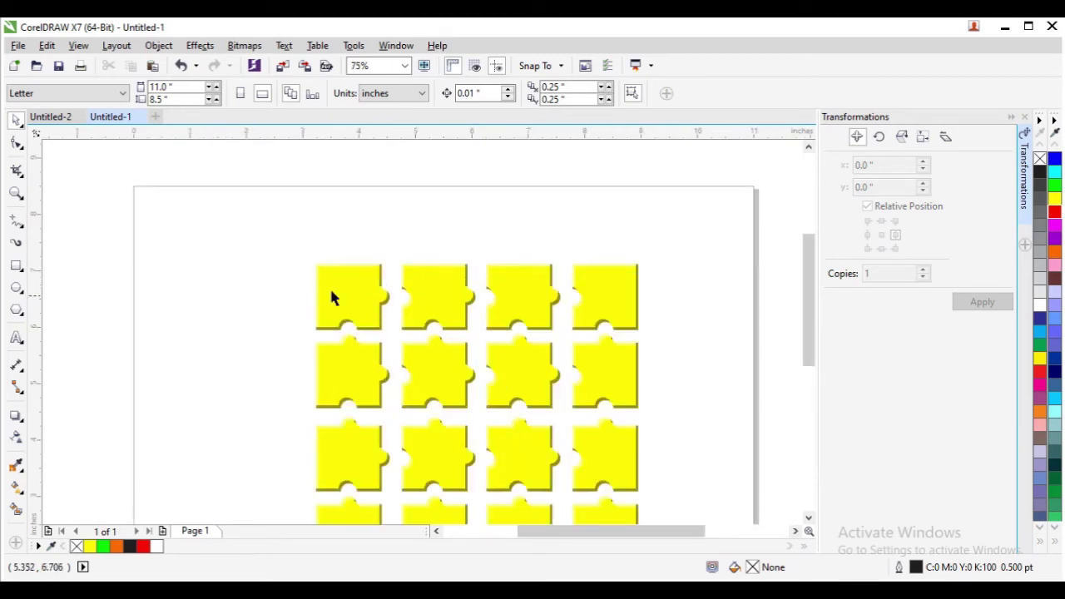
scroll(467, 396, down, 1)
scroll(441, 465, up, 1)
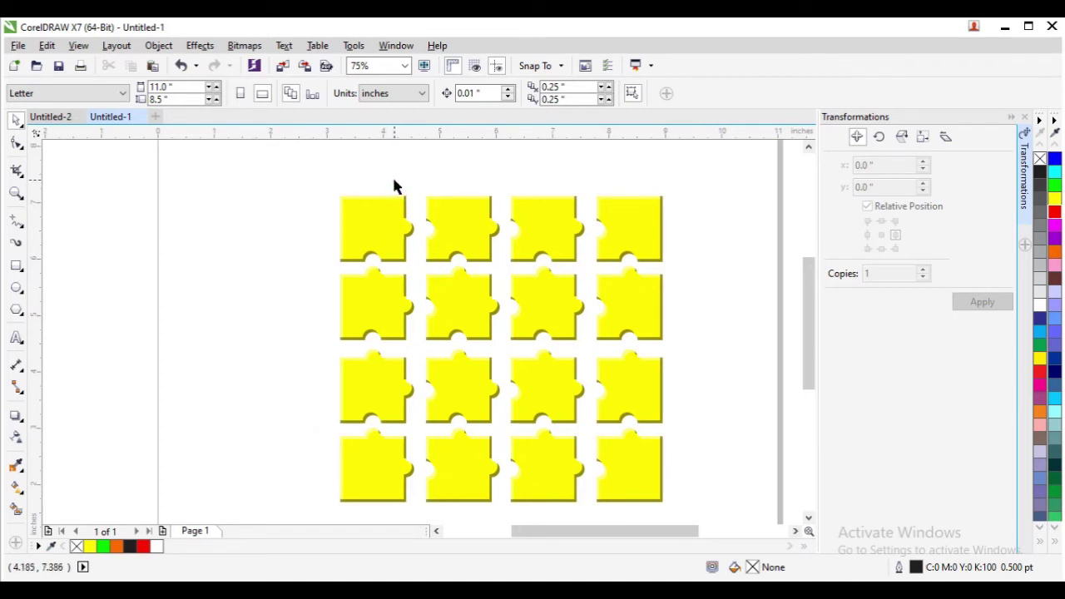
drag(409, 186, 696, 522)
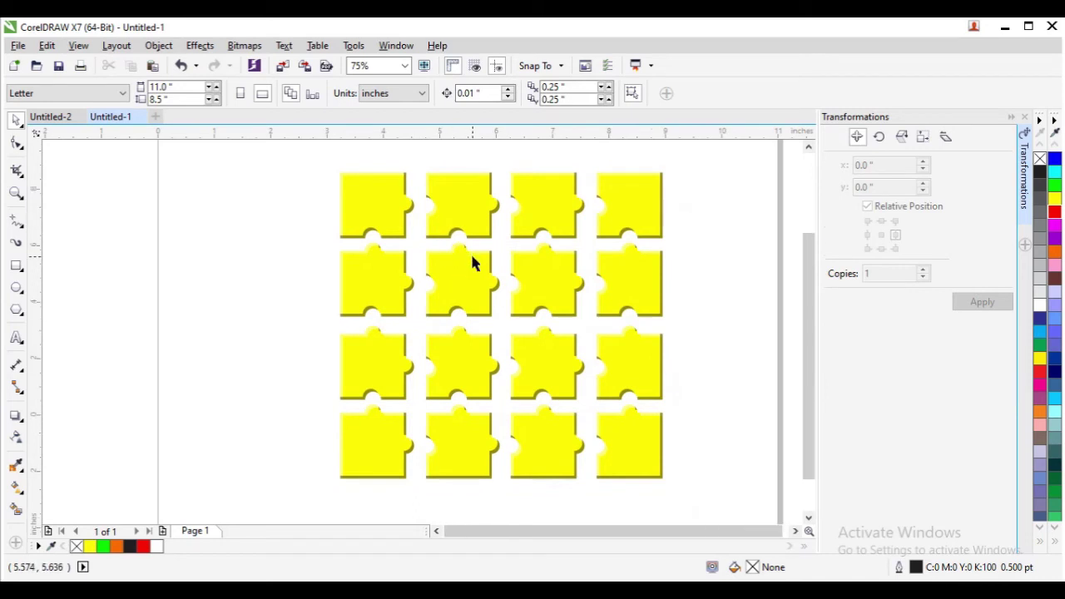
scroll(475, 263, down, 1)
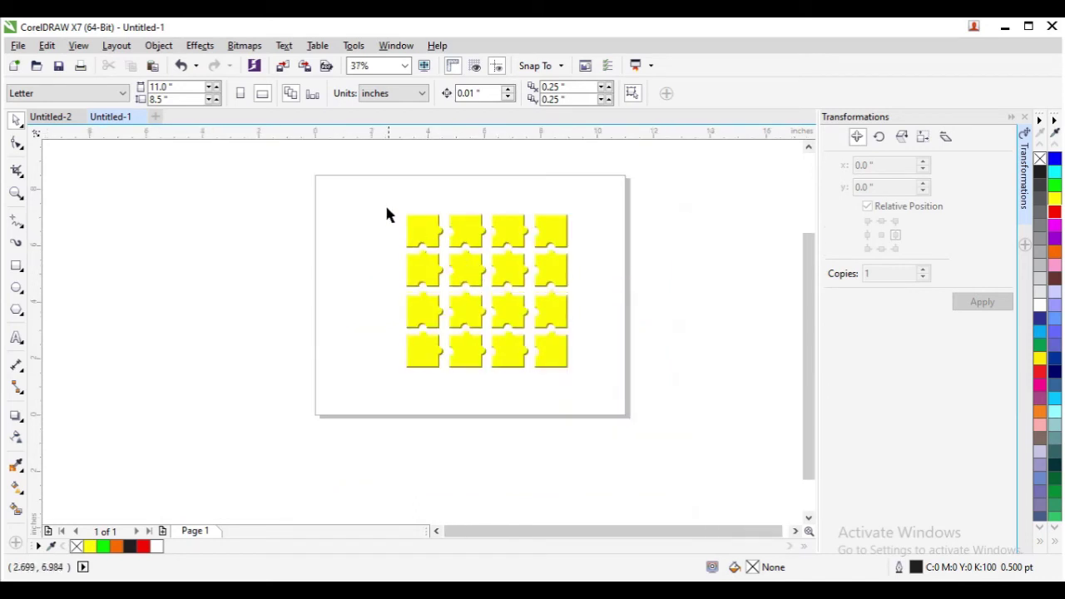
drag(383, 202, 595, 405)
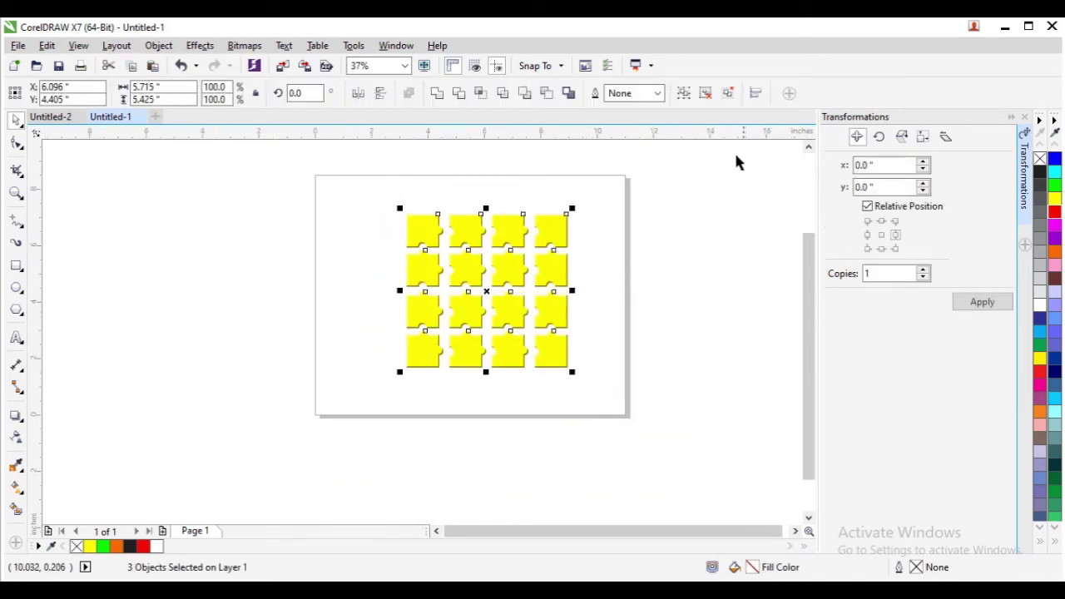
click(729, 96)
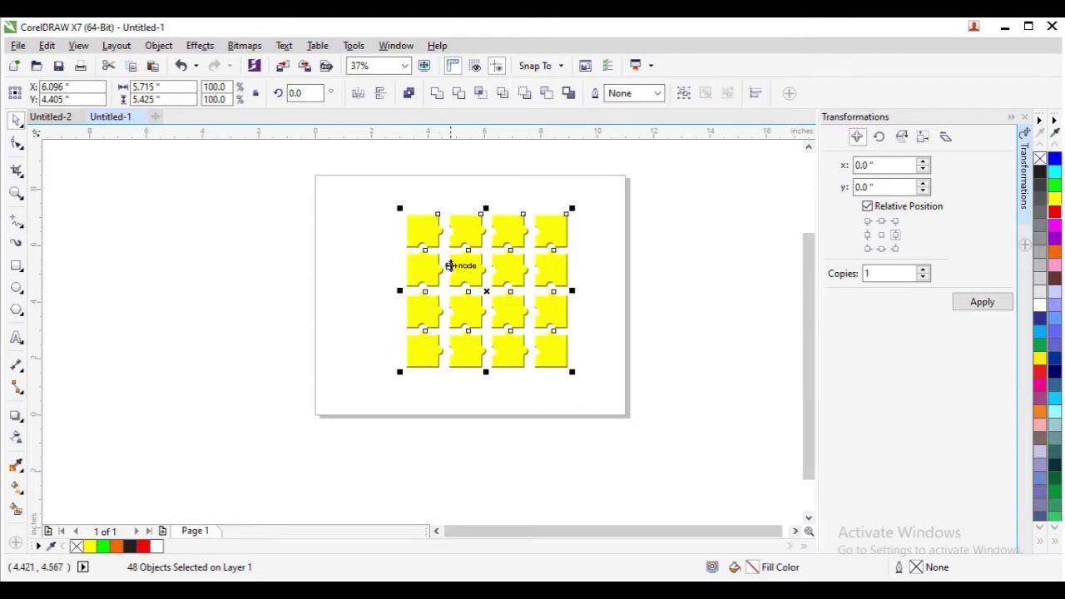
click(580, 238)
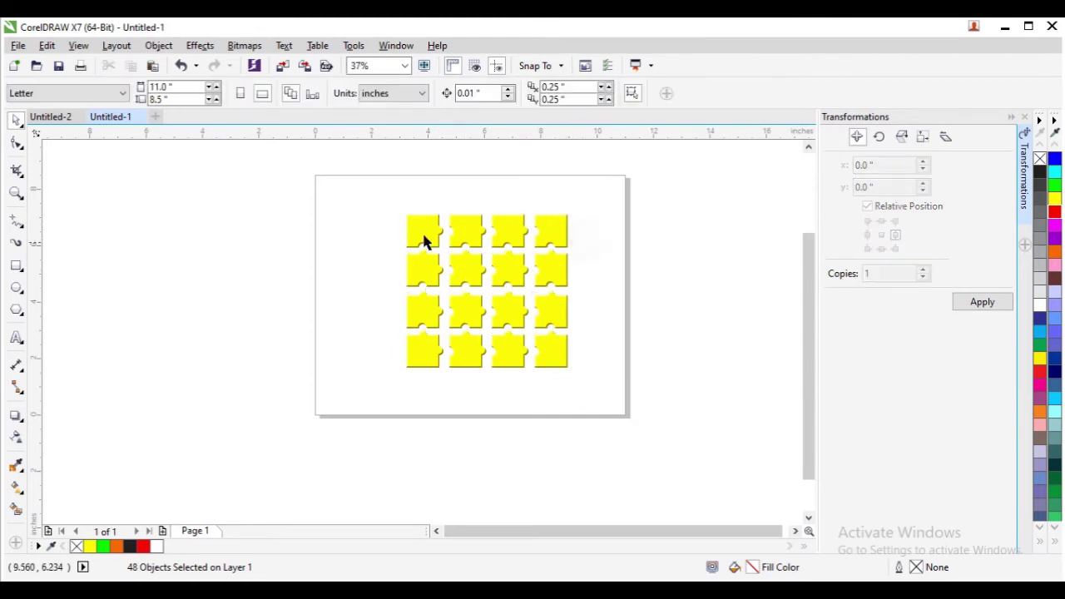
Move the second, third and fourth piece columns together about 0.39 inch left so they interlock with the first column
drag(437, 199, 582, 391)
scroll(414, 201, up, 5)
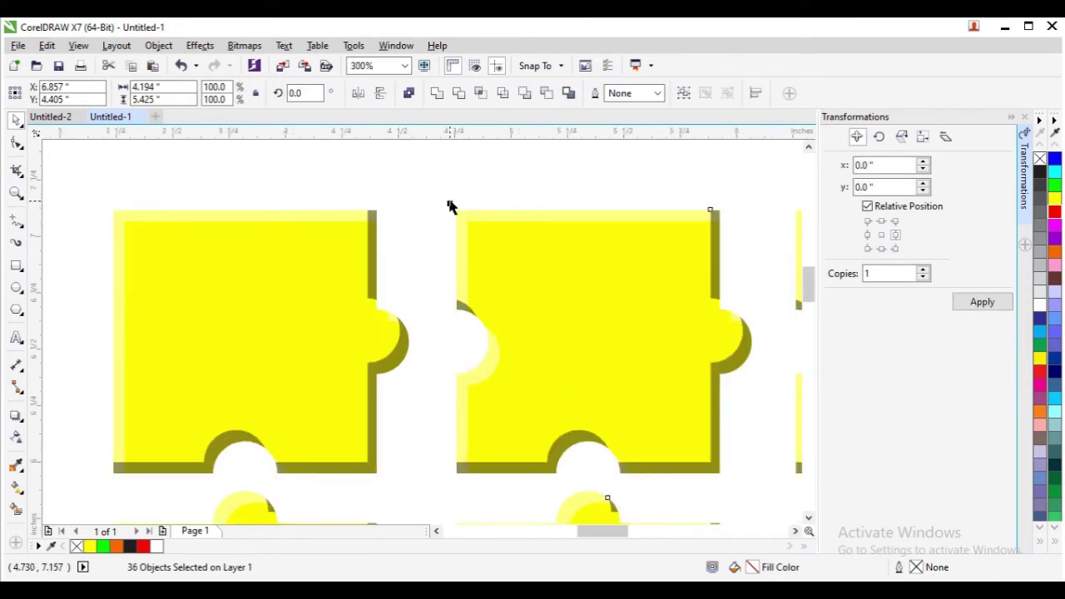
drag(456, 209, 368, 209)
scroll(369, 211, down, 4)
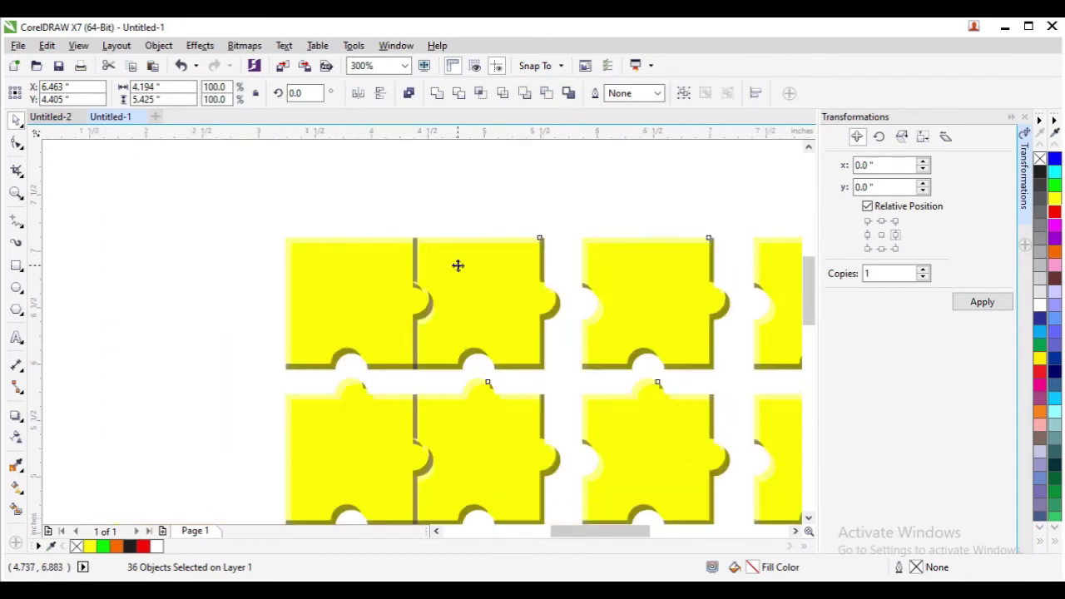
Move the third and fourth piece columns together about 0.38 inch left so they interlock with the second column
click(506, 235)
drag(503, 231, 687, 510)
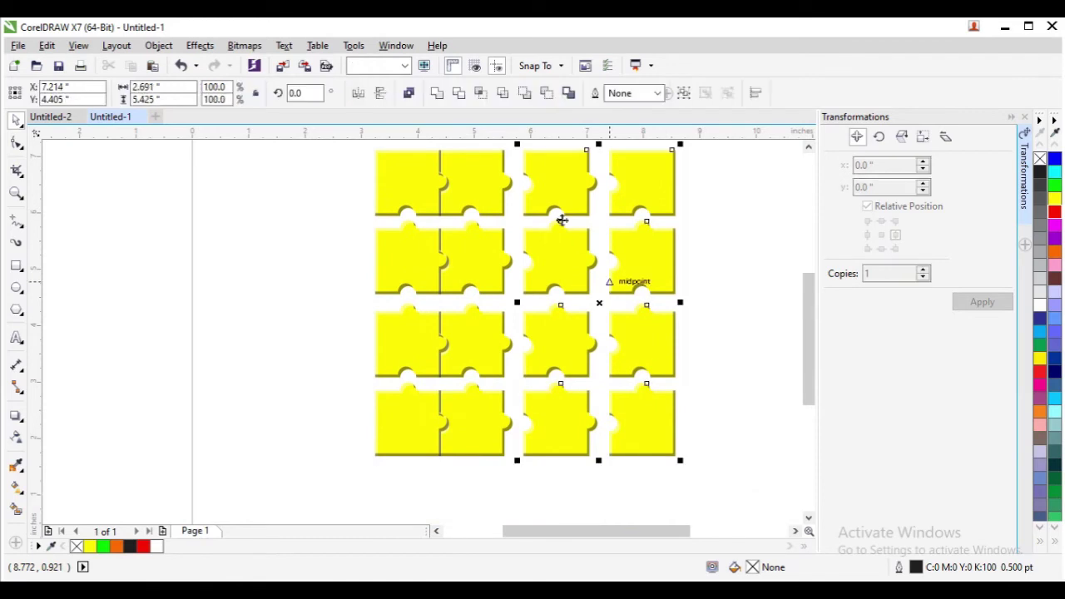
scroll(533, 160, down, 2)
scroll(530, 158, up, 4)
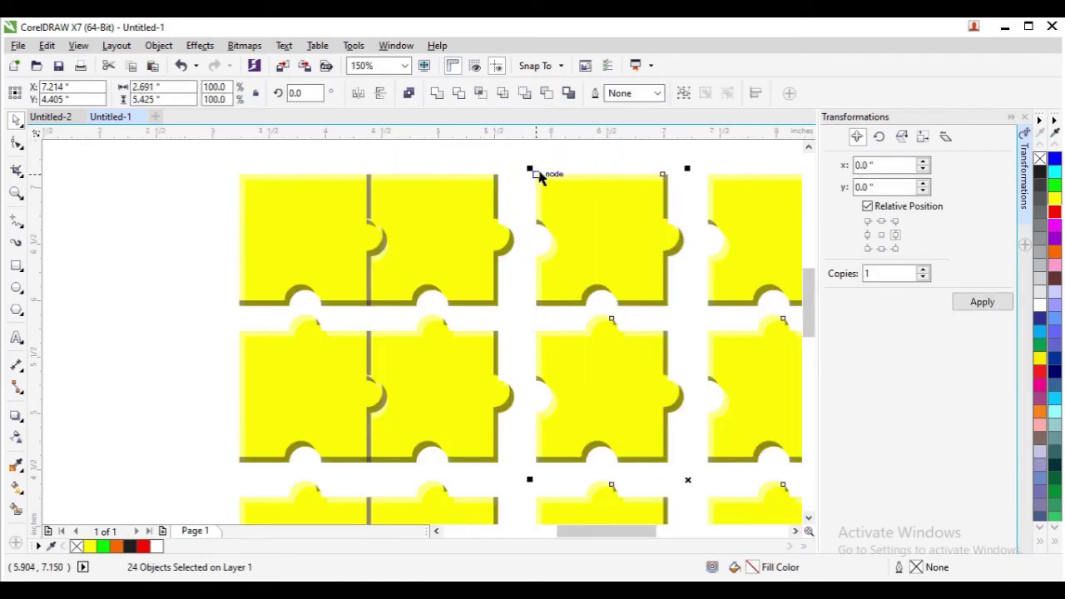
scroll(537, 175, up, 2)
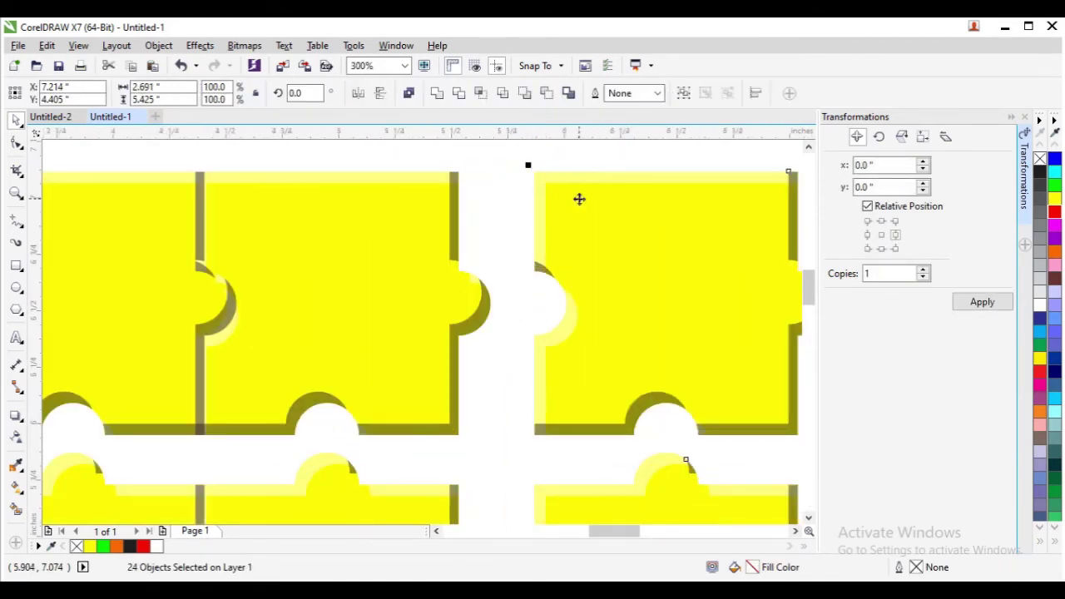
drag(532, 170, 448, 170)
scroll(541, 219, down, 4)
Move the fourth piece column about 0.4 inch left so it interlocks with the third column
click(601, 179)
drag(566, 183, 702, 511)
scroll(604, 158, up, 2)
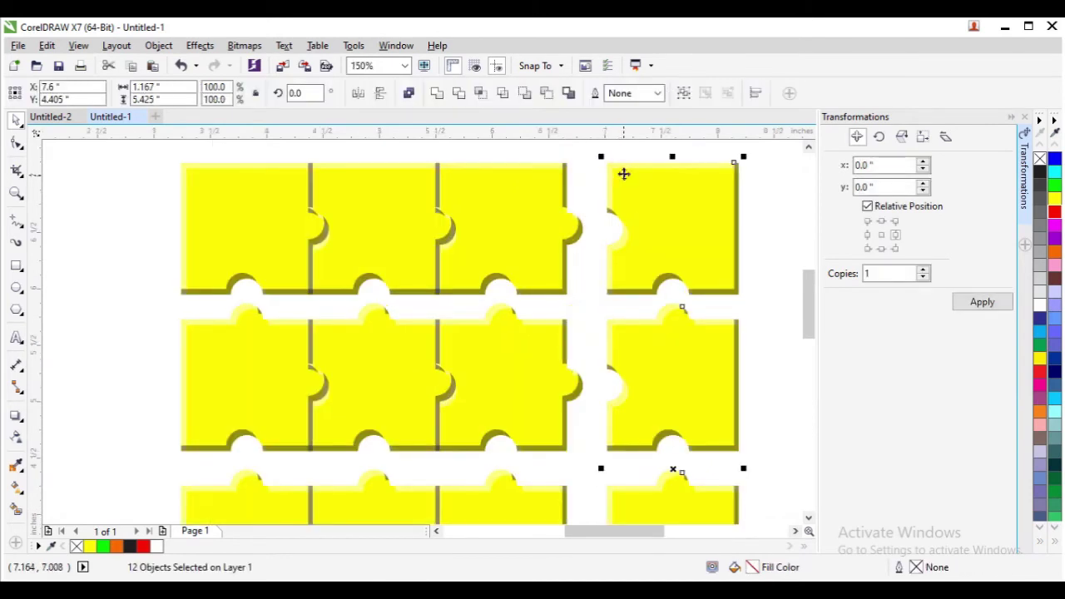
drag(608, 163, 562, 163)
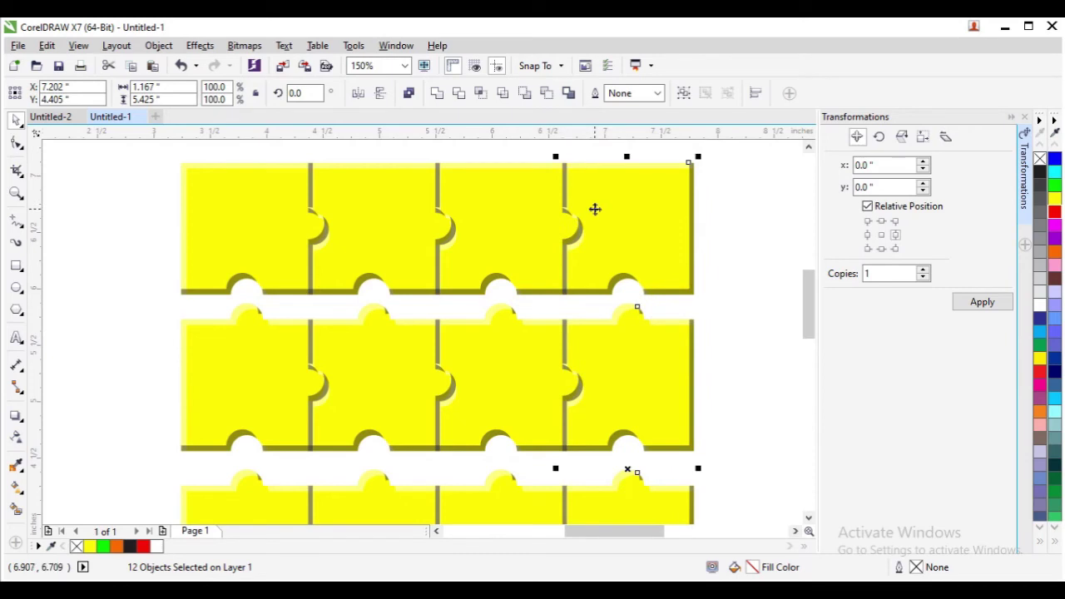
Move the lower three piece rows together about 0.27 inch up so they interlock with the first row
scroll(594, 207, down, 2)
click(366, 238)
drag(373, 243, 667, 502)
scroll(396, 267, up, 4)
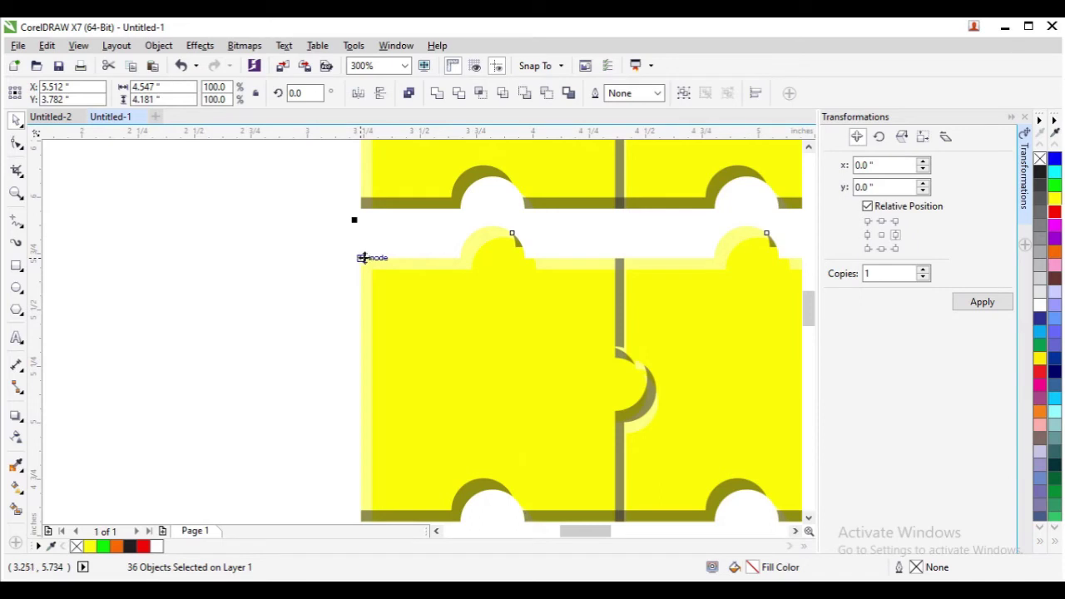
drag(360, 258, 360, 197)
scroll(419, 264, down, 2)
scroll(447, 287, down, 2)
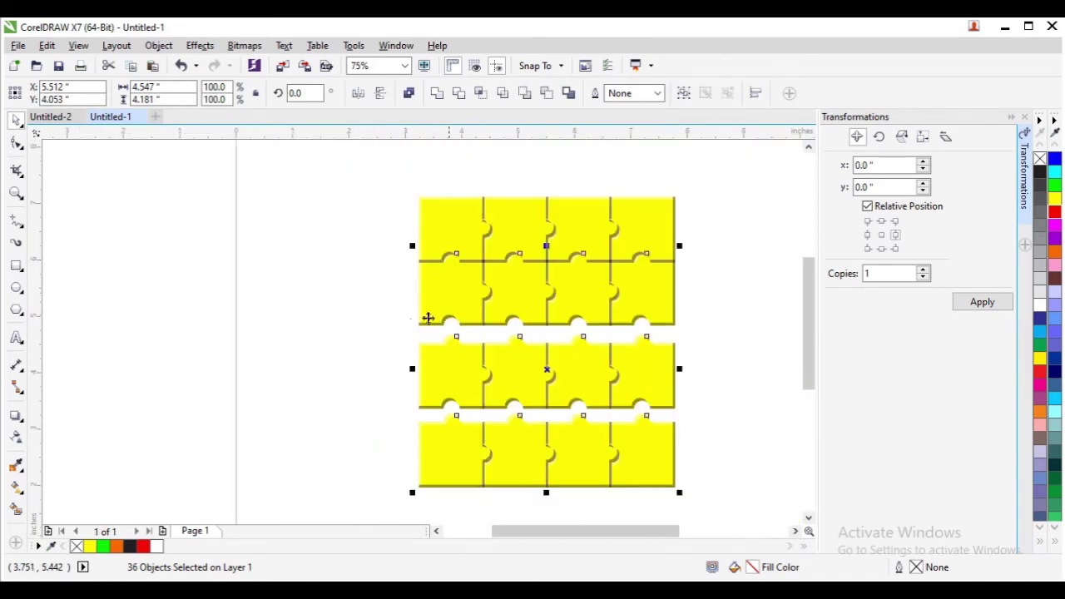
Move the third and fourth piece rows together about 0.36 inch up so they interlock with the second row
drag(389, 304, 713, 502)
scroll(421, 337, up, 2)
scroll(407, 370, up, 2)
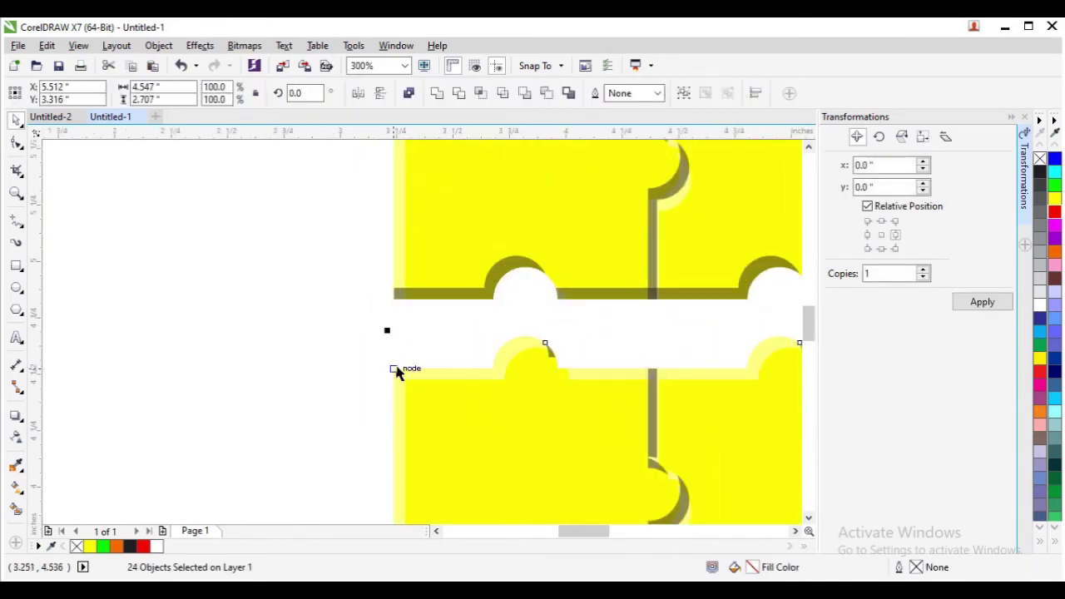
drag(395, 369, 397, 287)
scroll(467, 349, down, 6)
Move the bottom piece row about 0.28 inch up to close the puzzle, and clear the selection
drag(444, 362, 603, 443)
scroll(500, 405, up, 4)
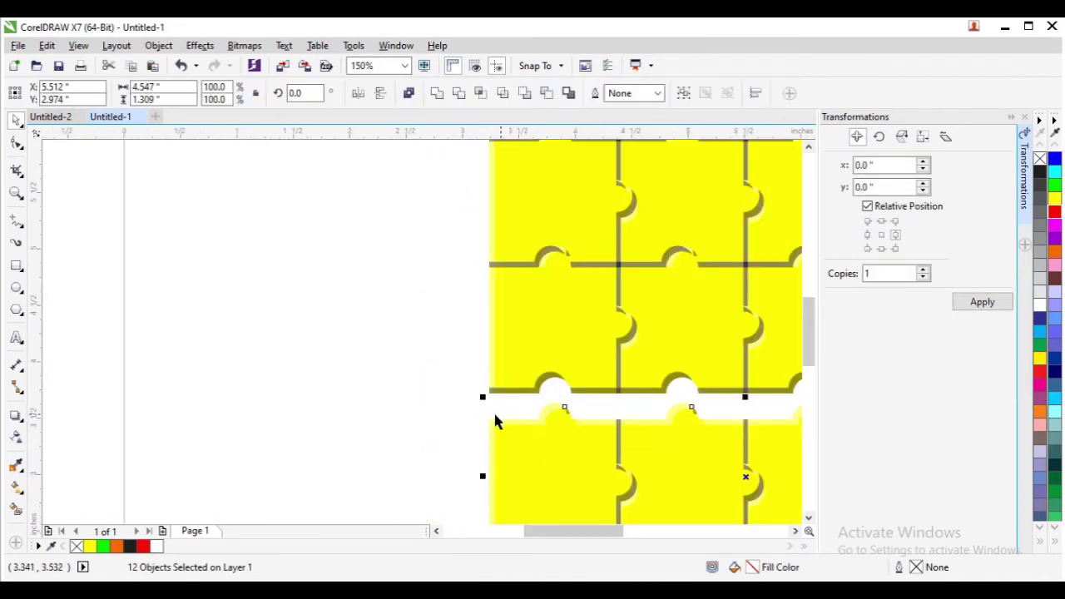
drag(490, 419, 491, 391)
scroll(538, 407, down, 4)
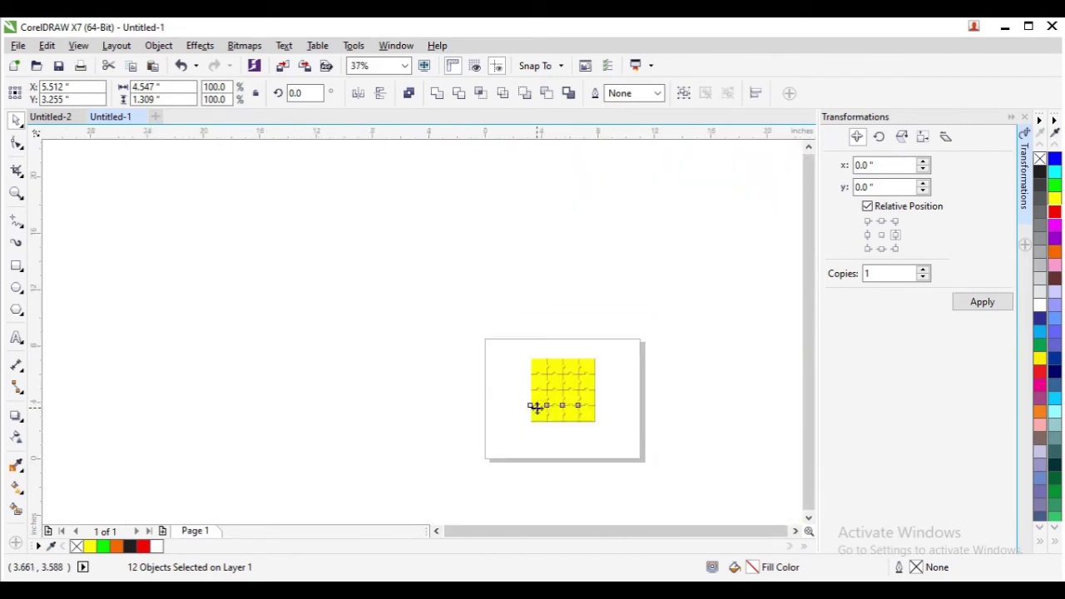
click(546, 341)
Try moving the puzzle's upper-right yellow piece about 1.74 inches right and 0.51 inch up, undo the move, and clear the selection
scroll(595, 409, up, 2)
scroll(594, 409, down, 1)
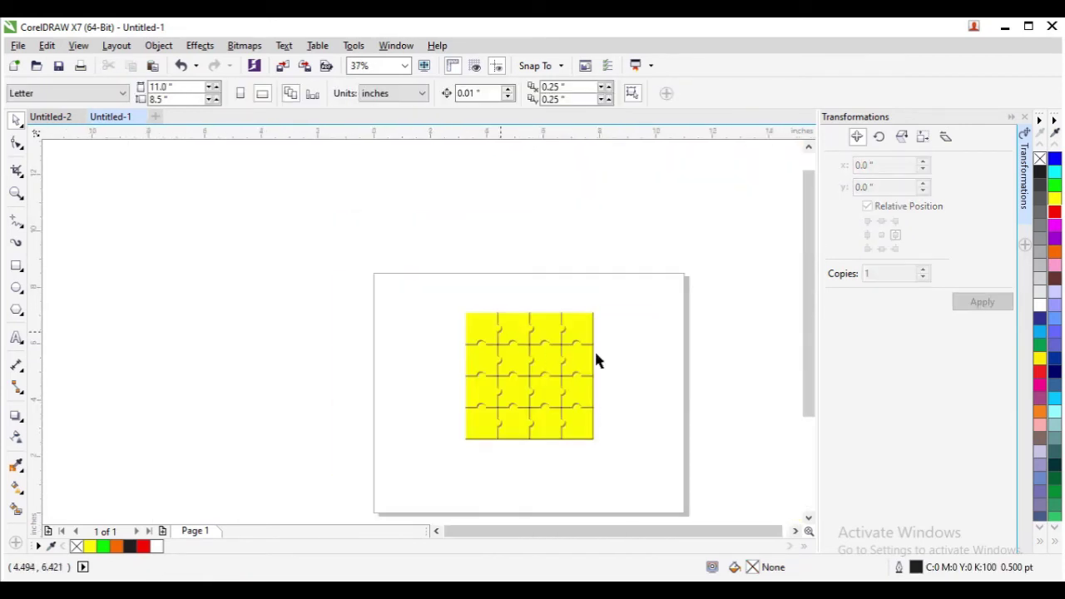
scroll(537, 359, up, 1)
scroll(538, 360, down, 1)
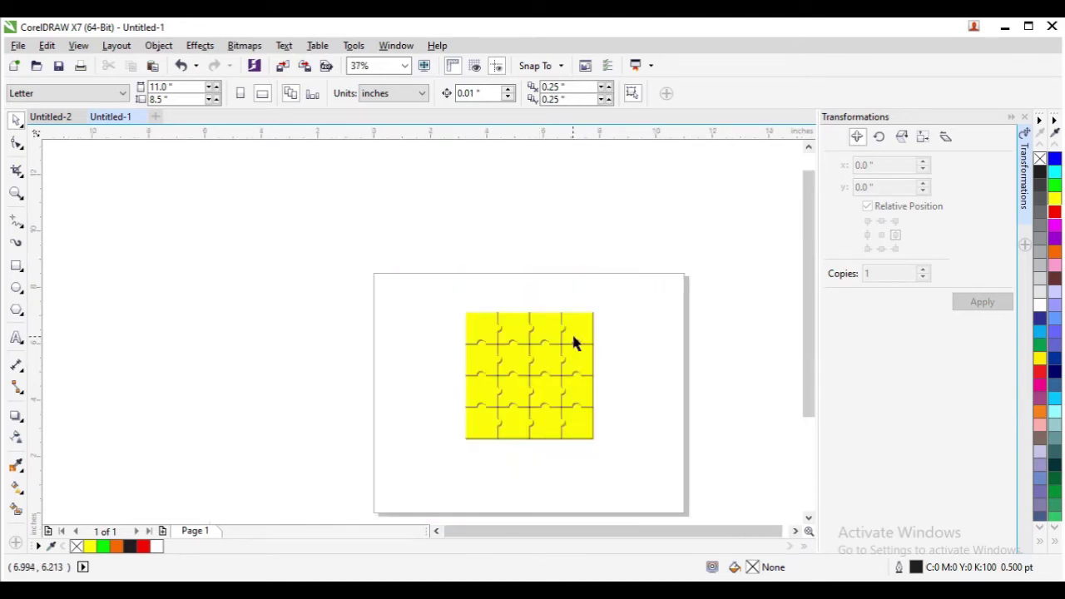
drag(579, 333, 625, 324)
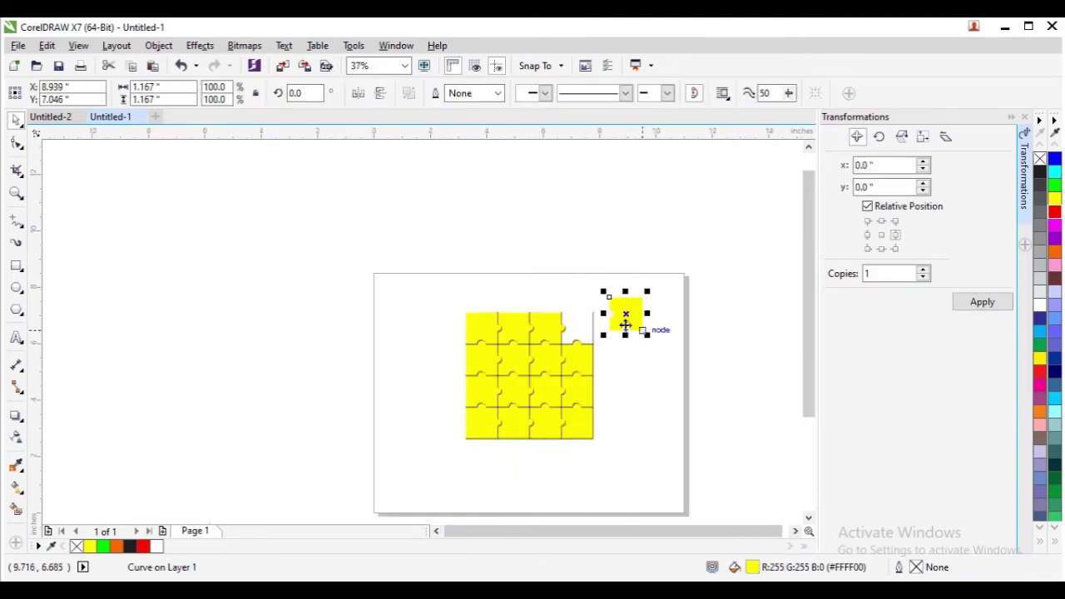
key(ctrl+z)
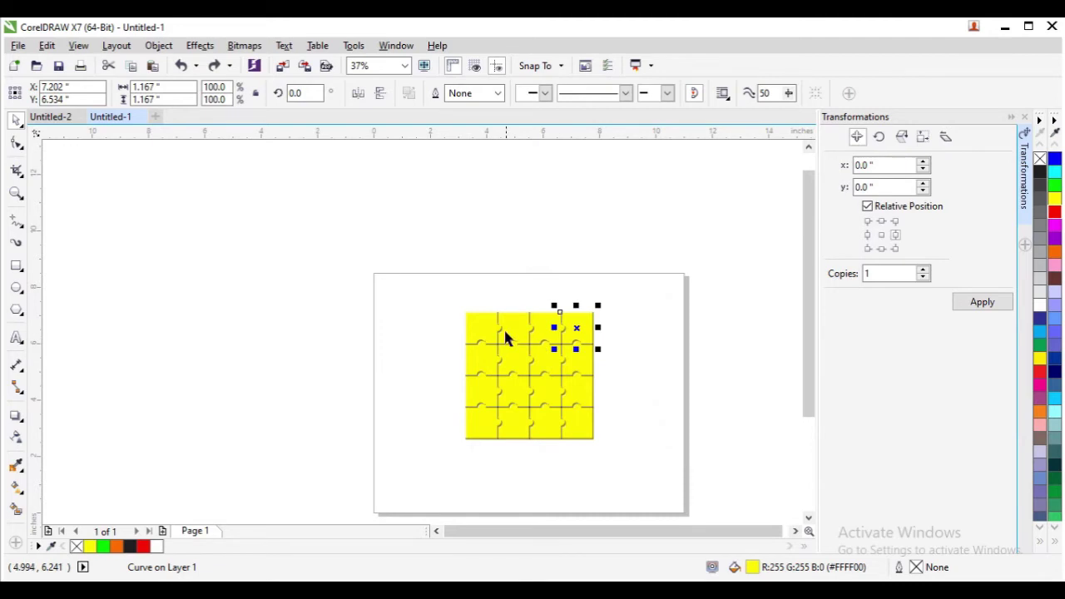
scroll(541, 336, up, 1)
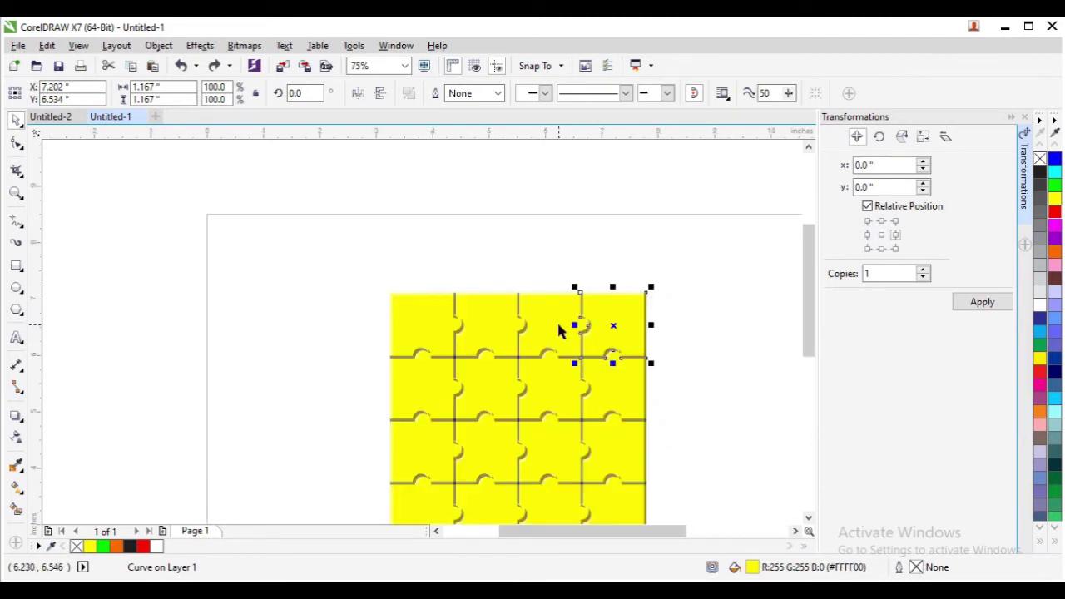
click(688, 328)
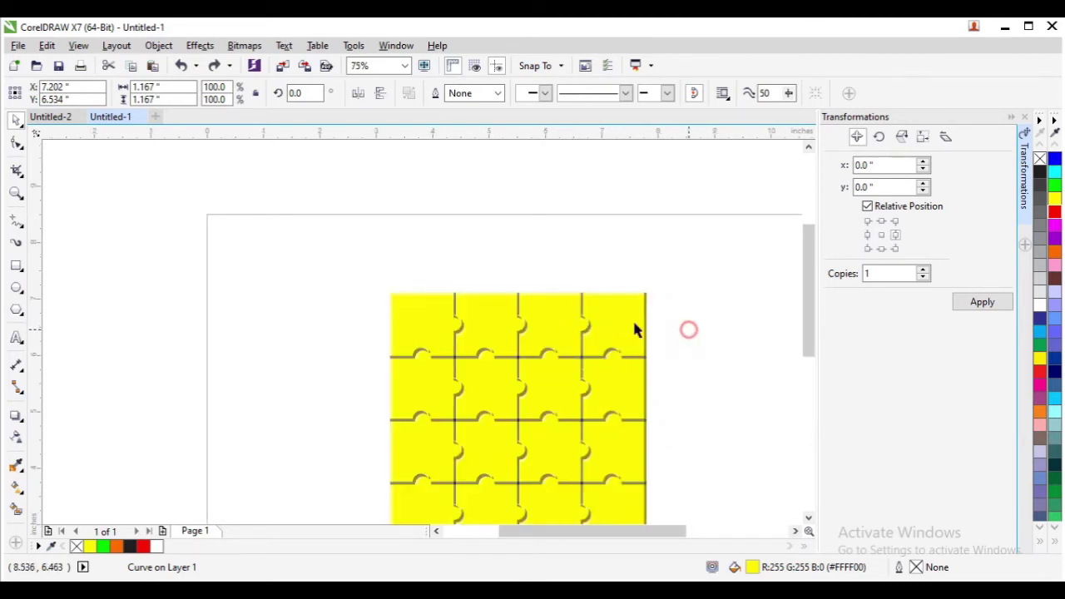
Select the eight yellow pieces in the first and second rows of the puzzle
click(432, 321)
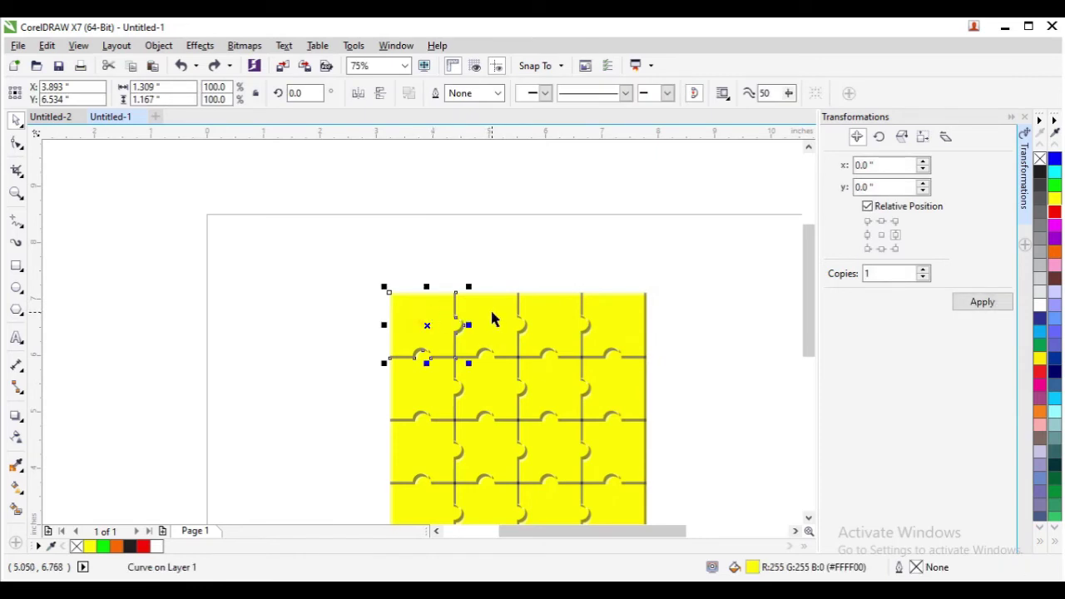
shift+click(493, 319)
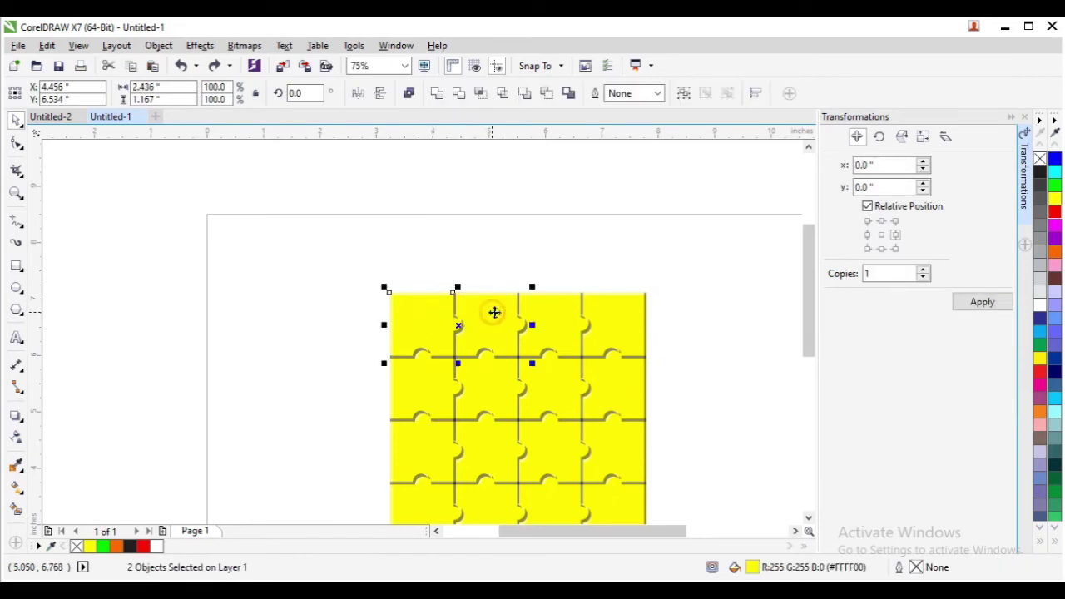
shift+click(561, 320)
shift+click(614, 320)
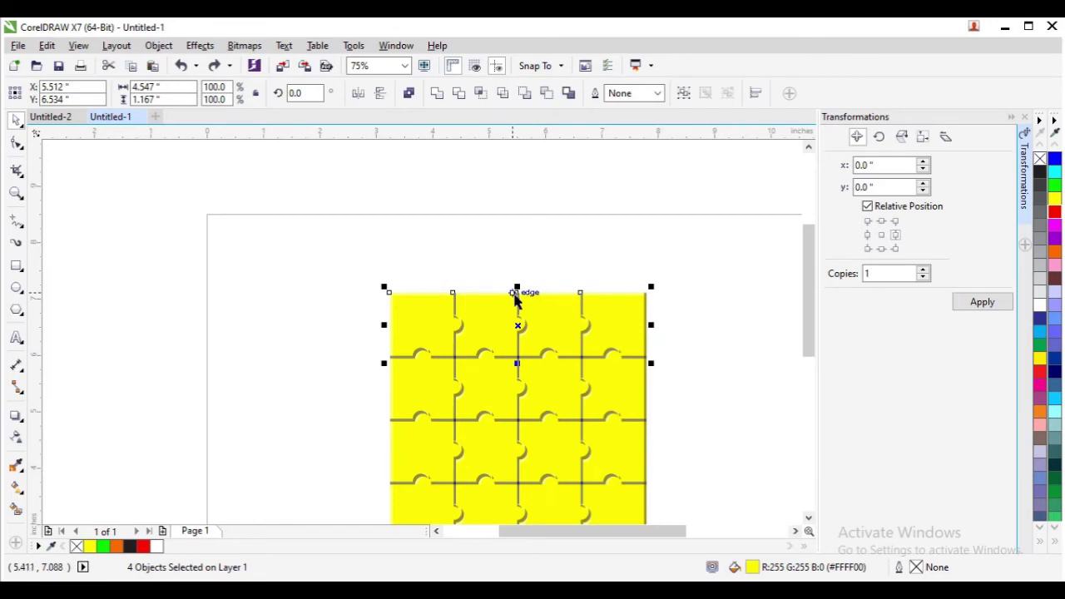
click(427, 381)
shift+click(468, 388)
shift+click(524, 385)
shift+click(549, 386)
shift+click(626, 389)
scroll(509, 448, down, 2)
scroll(495, 439, up, 2)
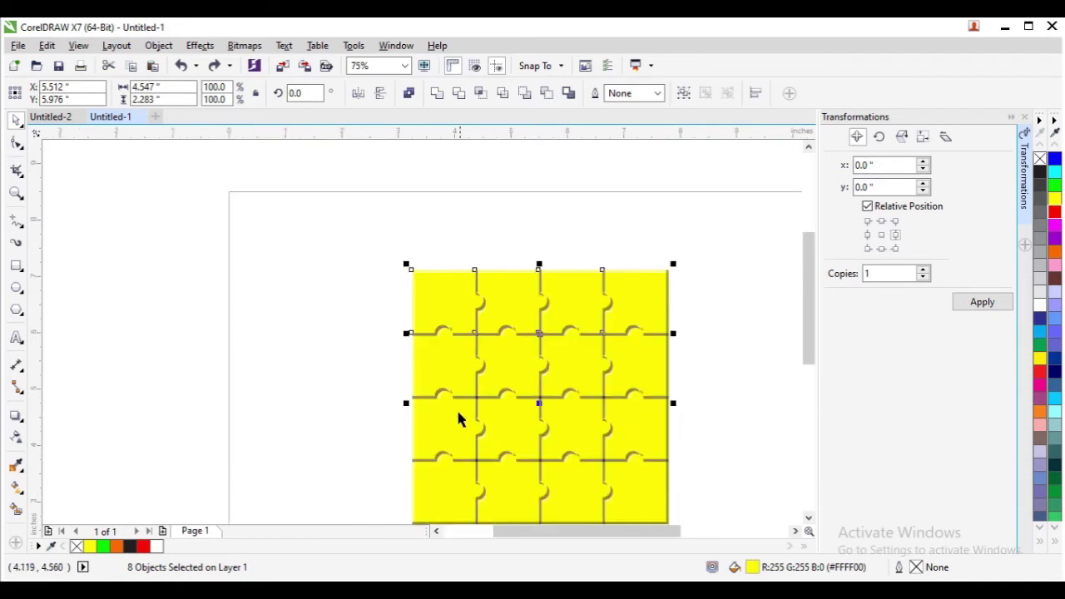
Add the eight yellow pieces of the third and fourth rows to the selection, group all sixteen pieces, and clear the selection
shift+click(458, 418)
shift+click(503, 419)
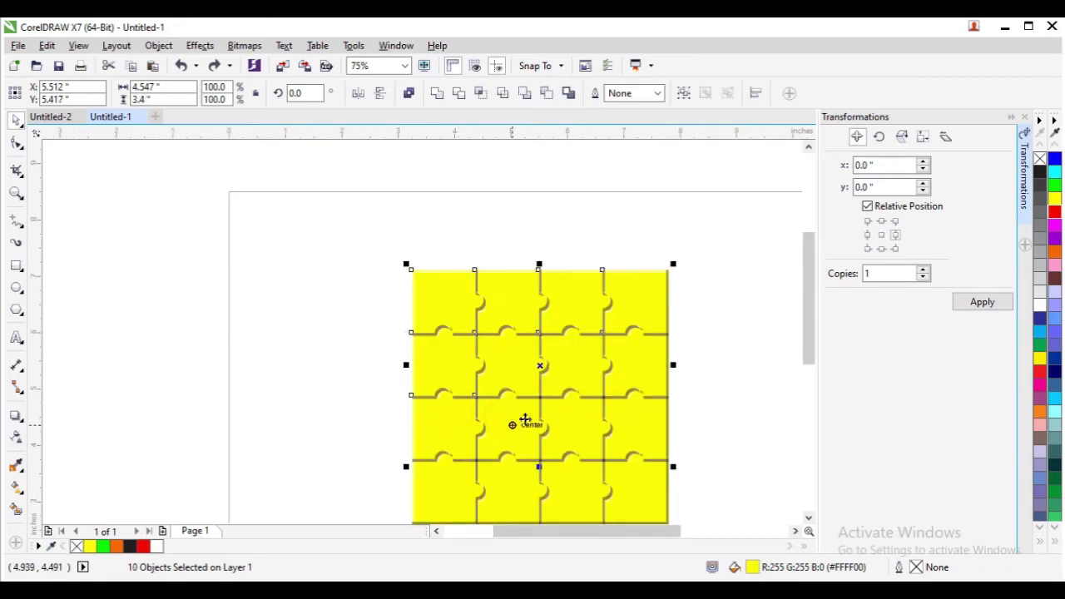
shift+click(587, 427)
shift+click(630, 427)
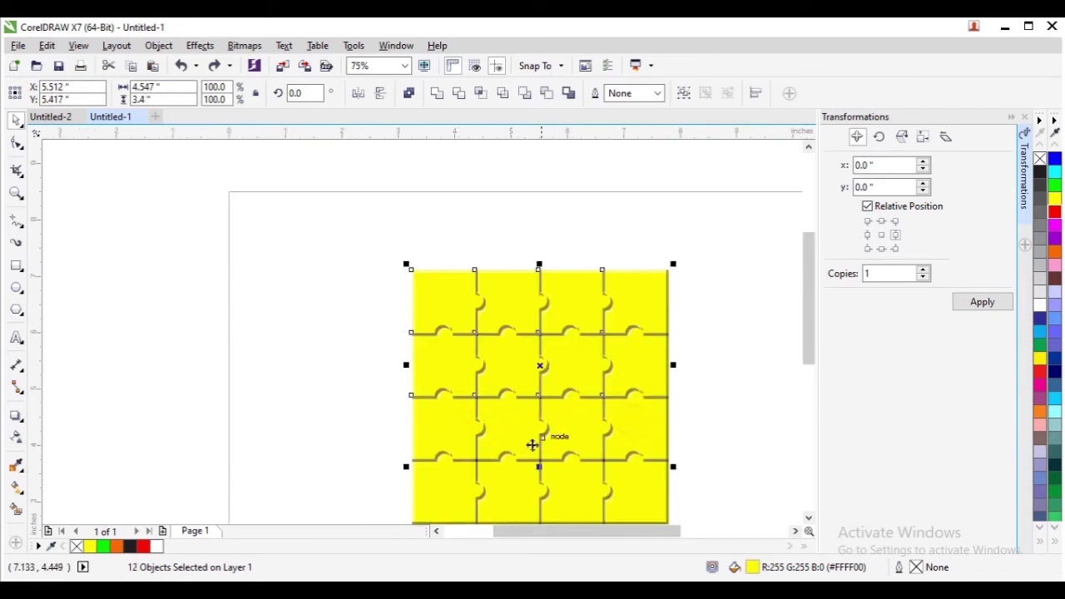
scroll(532, 466, down, 2)
scroll(491, 468, up, 2)
shift+click(472, 464)
shift+click(525, 459)
shift+click(574, 453)
shift+click(638, 467)
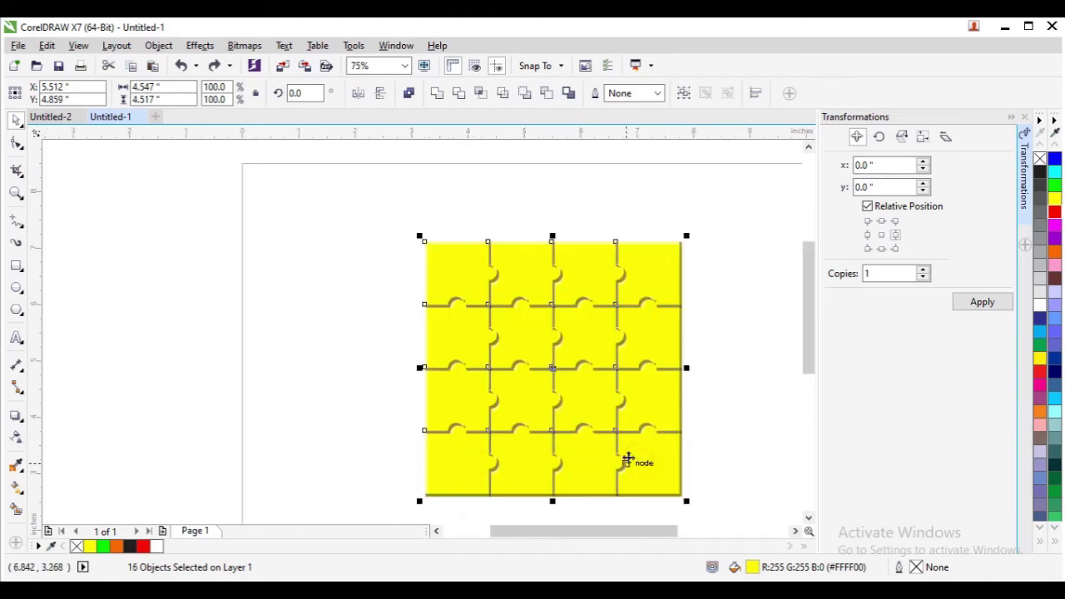
scroll(620, 441, down, 2)
click(772, 232)
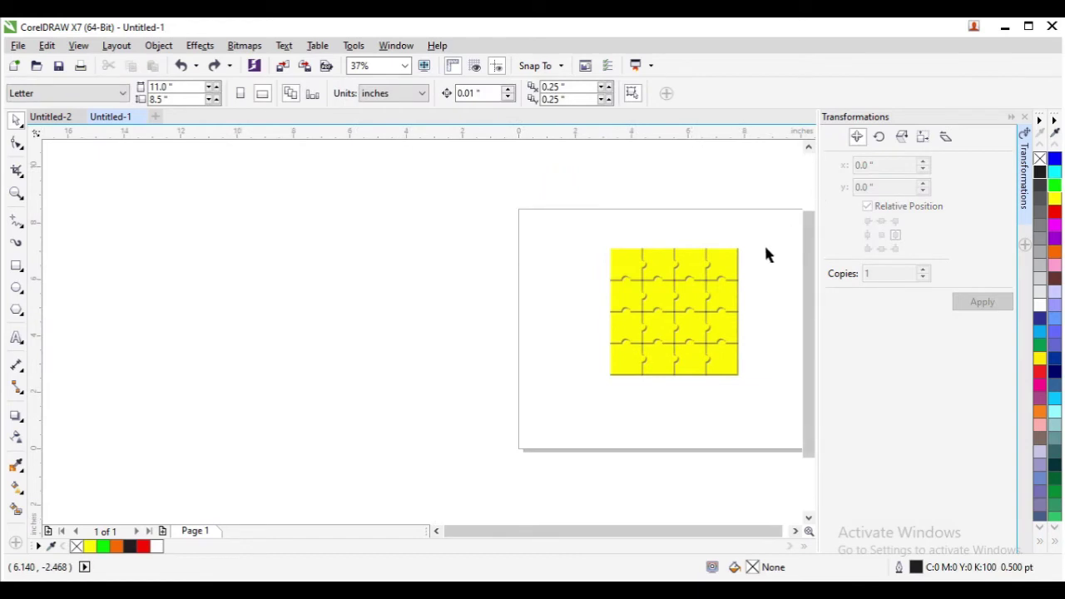
Try moving the yellow piece group up and right of its edge lines, undo the move, and clear the selection
click(728, 267)
drag(727, 258, 761, 236)
click(732, 197)
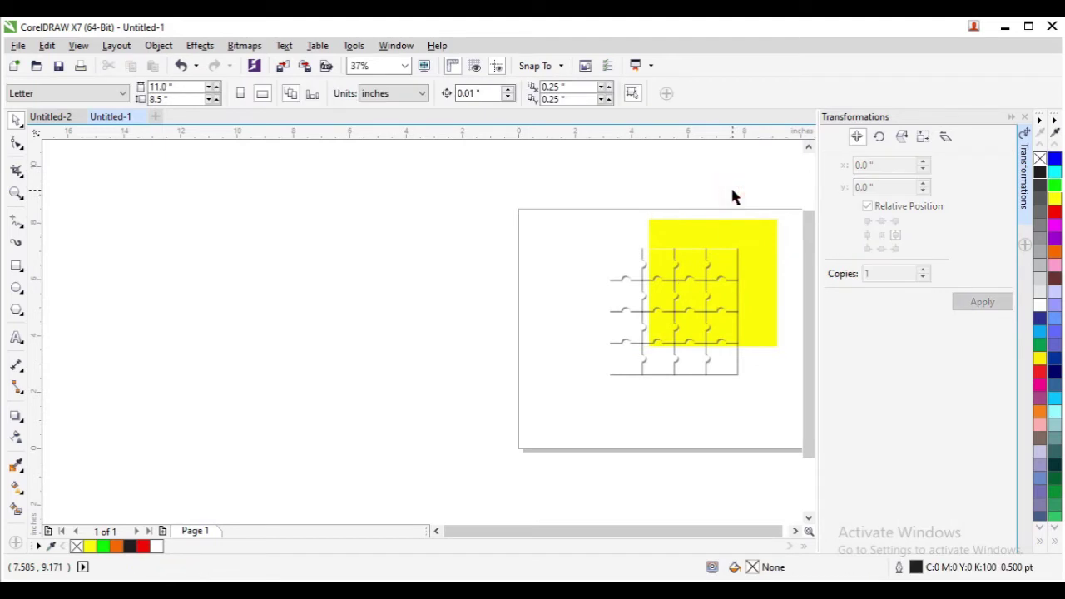
key(ctrl+z)
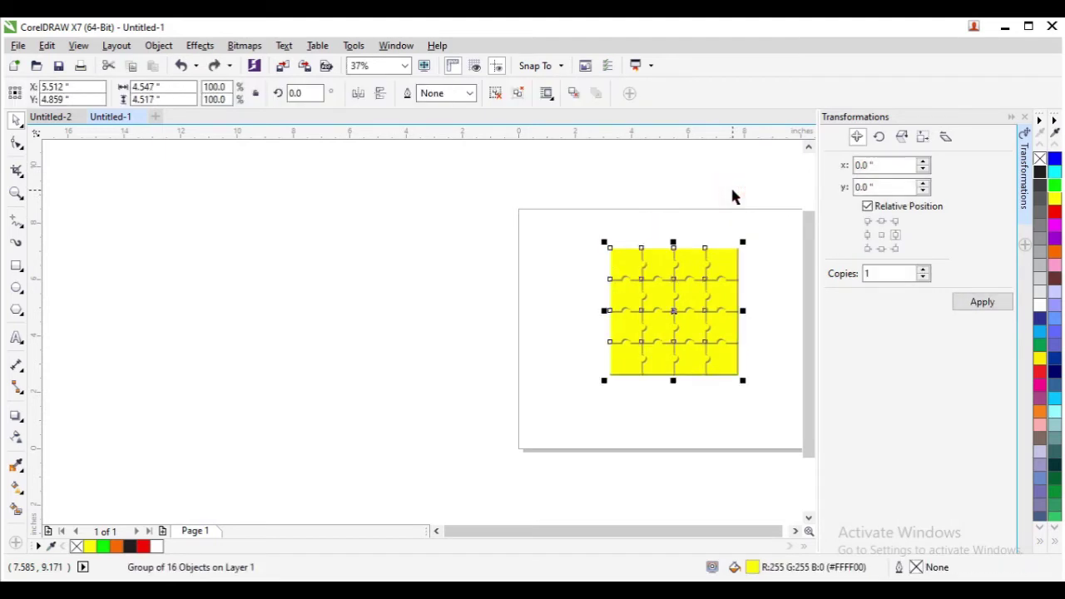
click(552, 233)
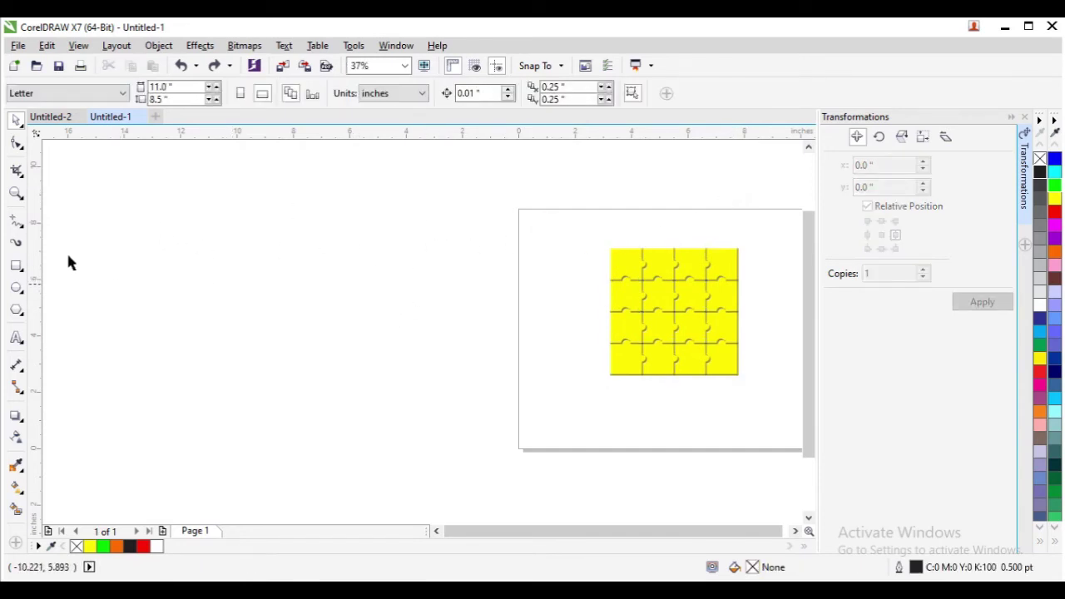
Import 16.jpg from the foto folder and place it over the puzzle at about 7.5 by 5.879 inches
click(19, 46)
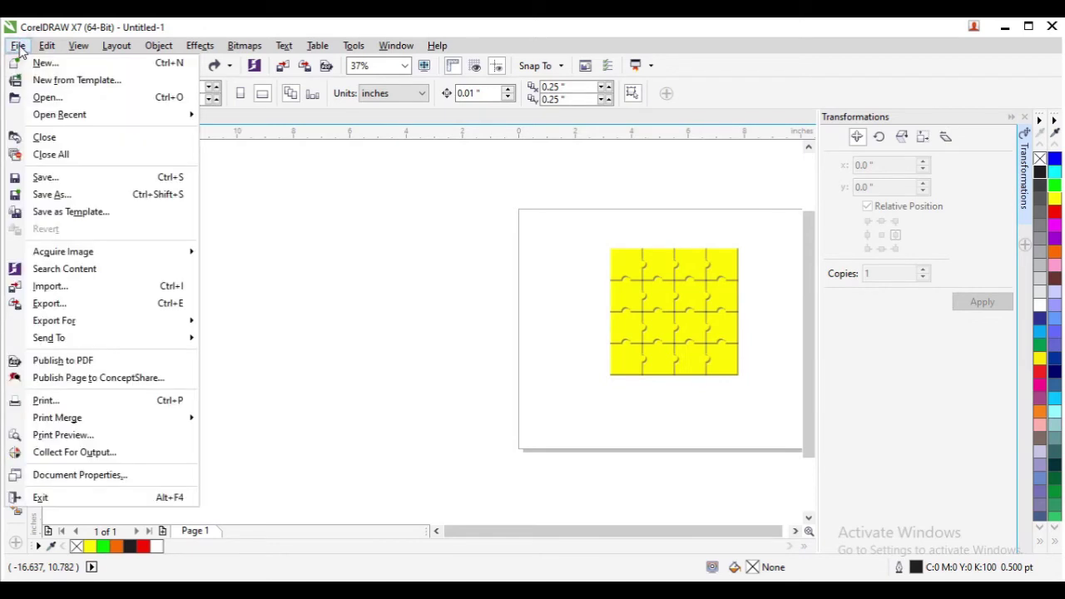
click(52, 286)
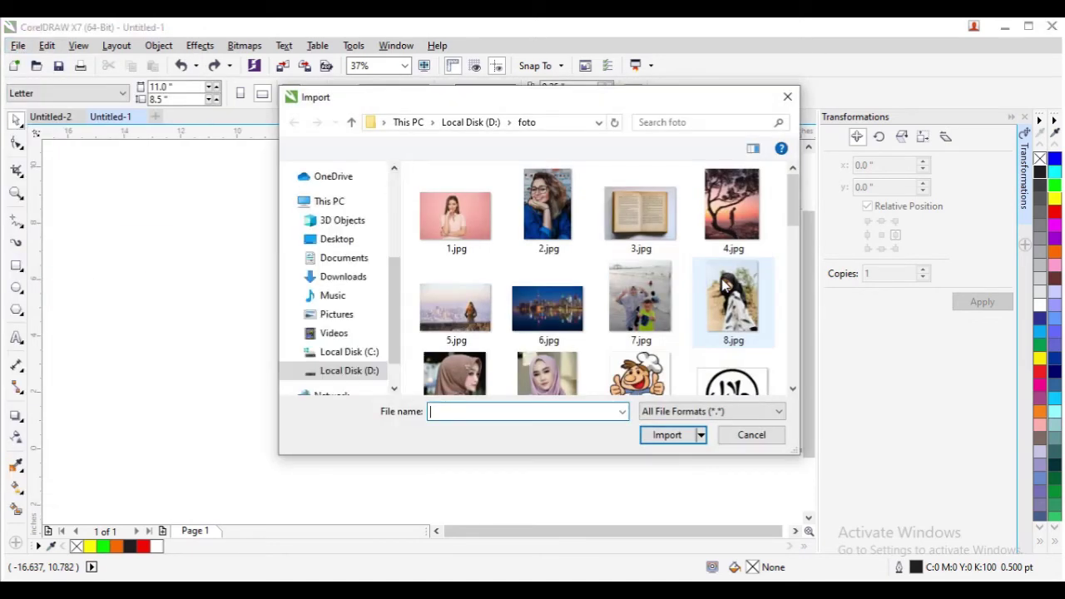
drag(792, 198, 782, 251)
click(732, 250)
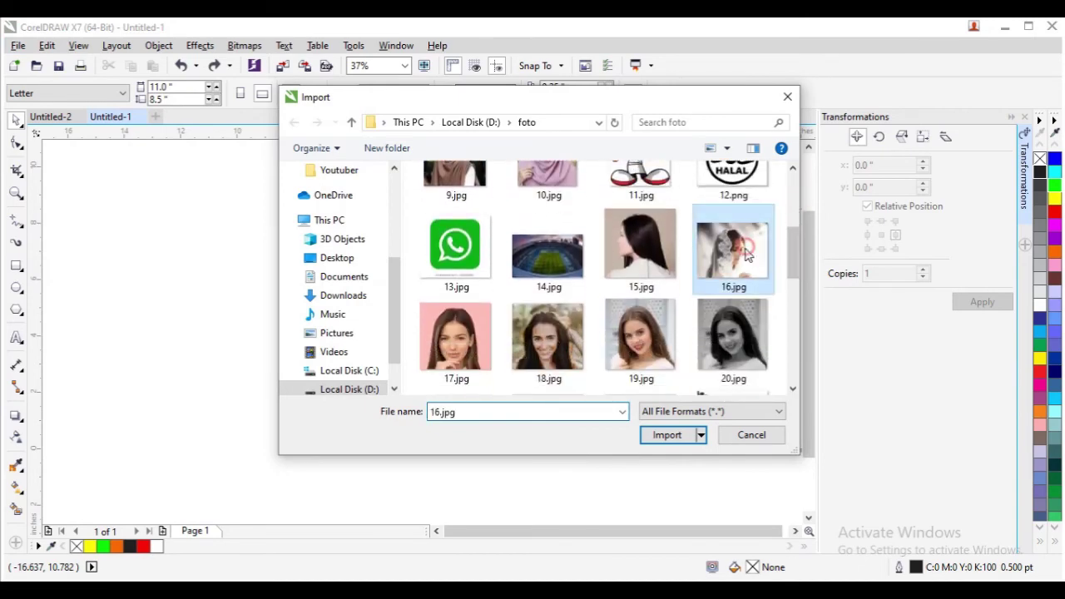
click(669, 436)
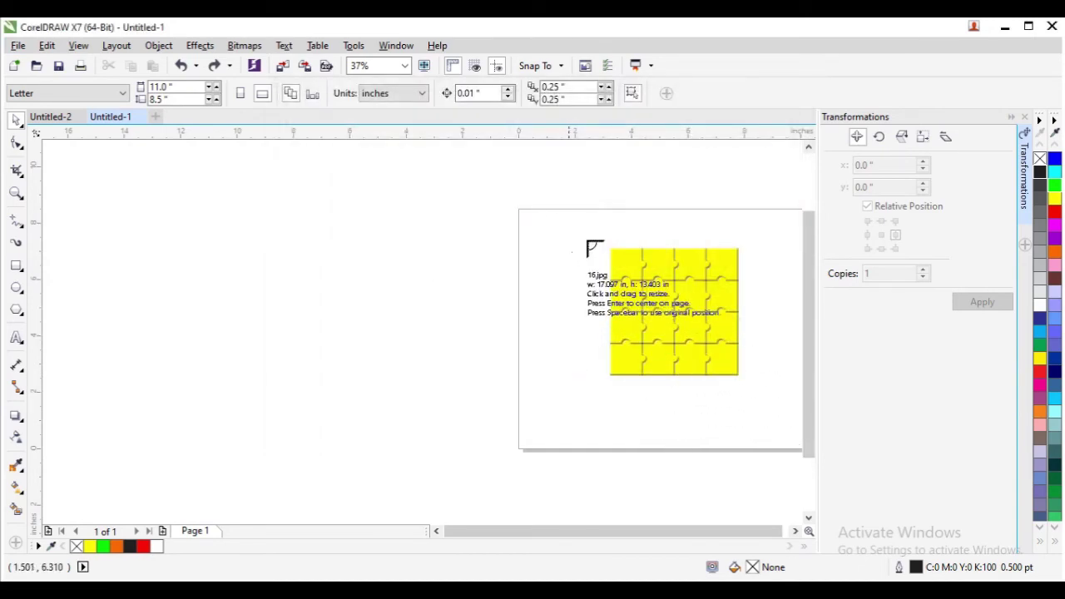
drag(589, 231, 683, 399)
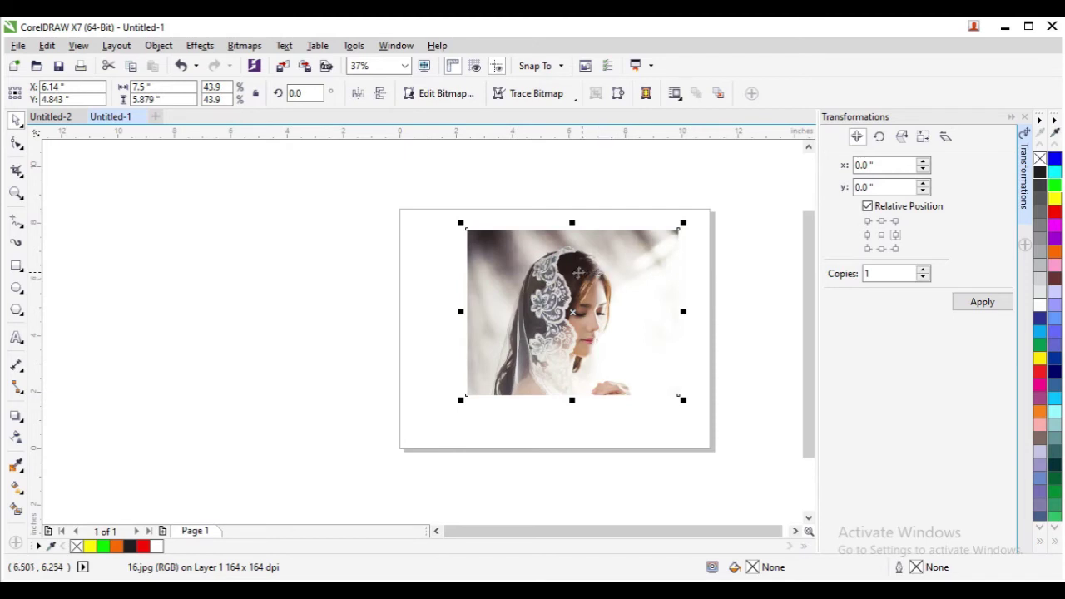
Send the photo to the back of the page and centre it at about X 6.196, Y 4.593 inches behind the puzzle
right_click(567, 287)
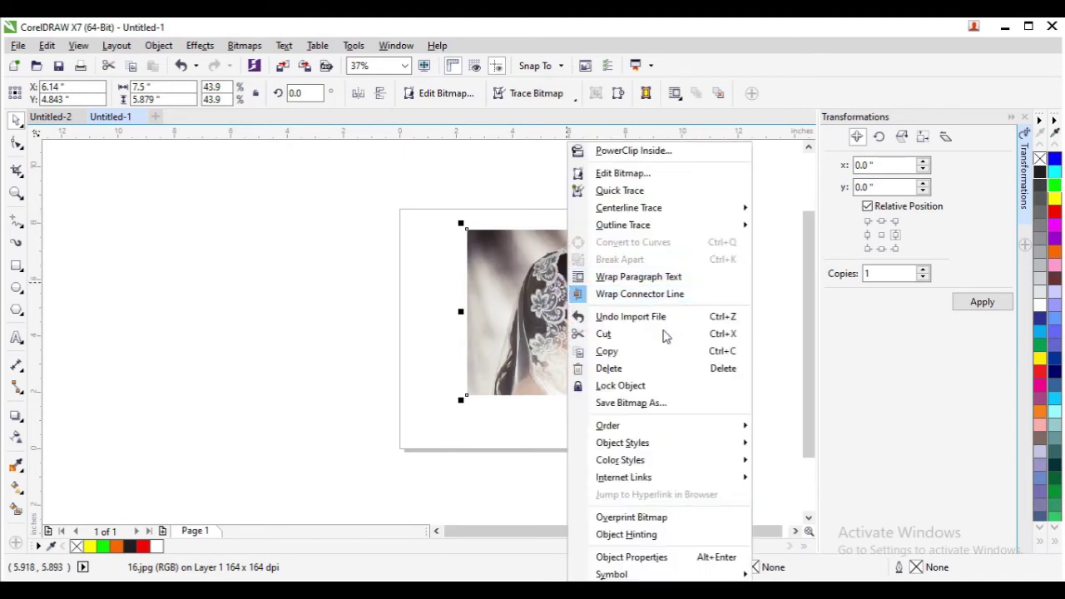
mouse_move(664, 429)
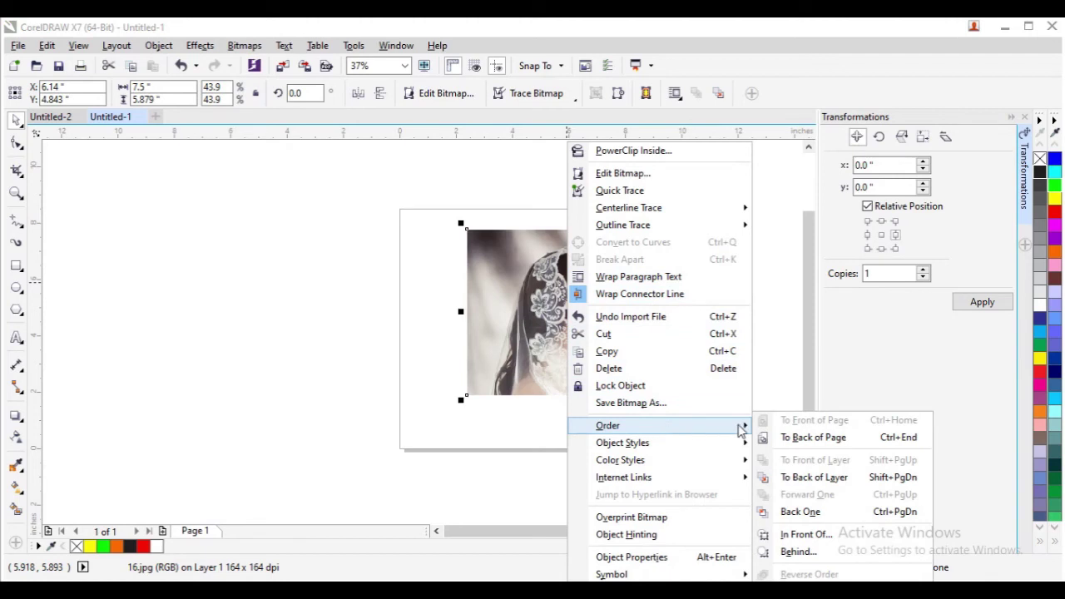
click(805, 438)
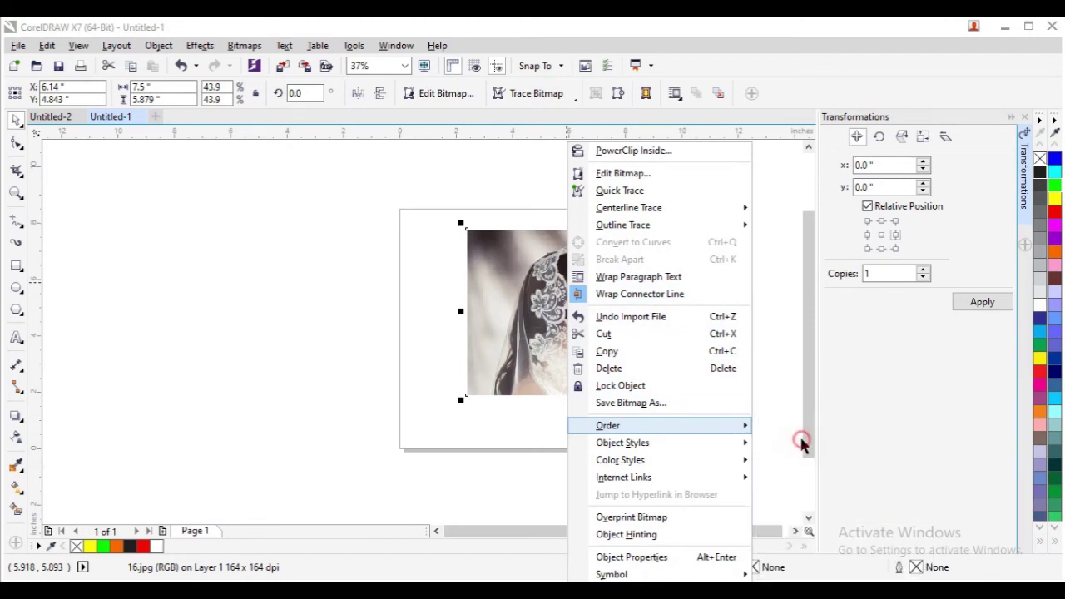
click(607, 198)
drag(652, 268, 658, 278)
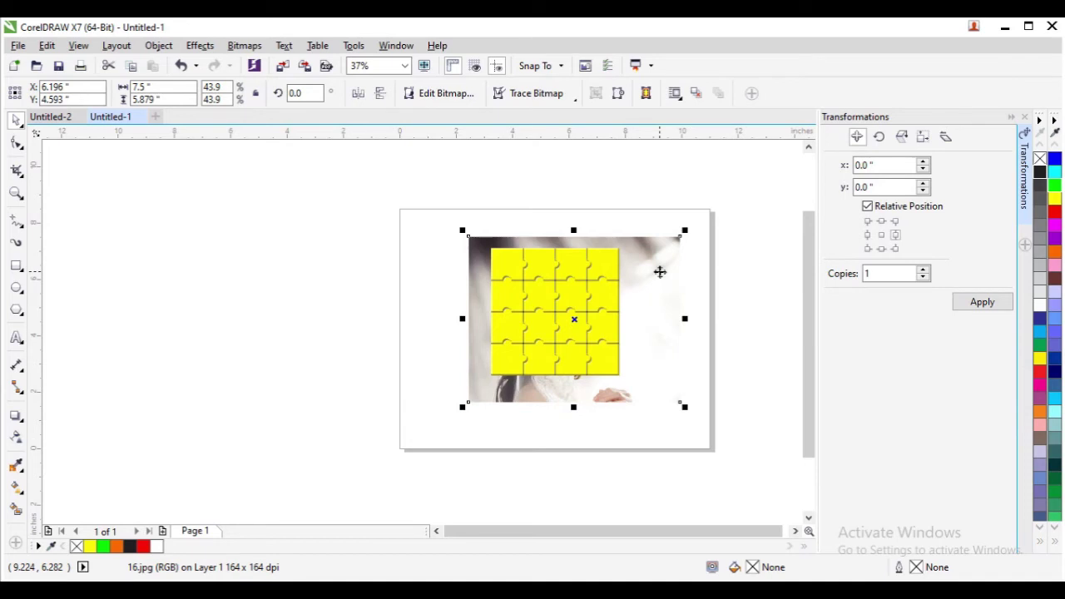
click(611, 202)
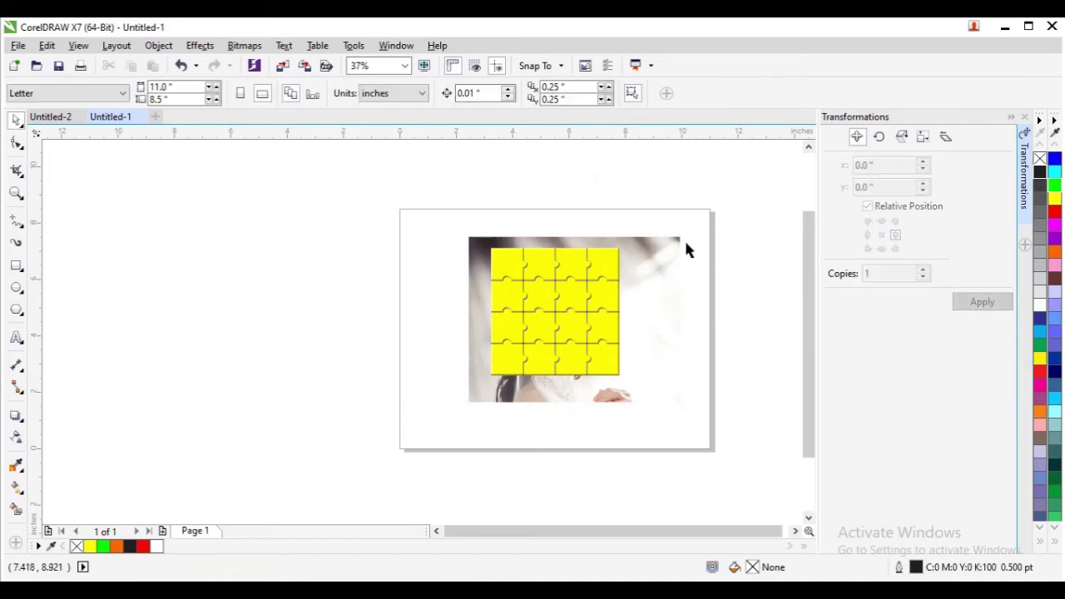
Try moving the yellow piece group about 3.22 inches right and 0.28 inch down, and undo the move
click(615, 258)
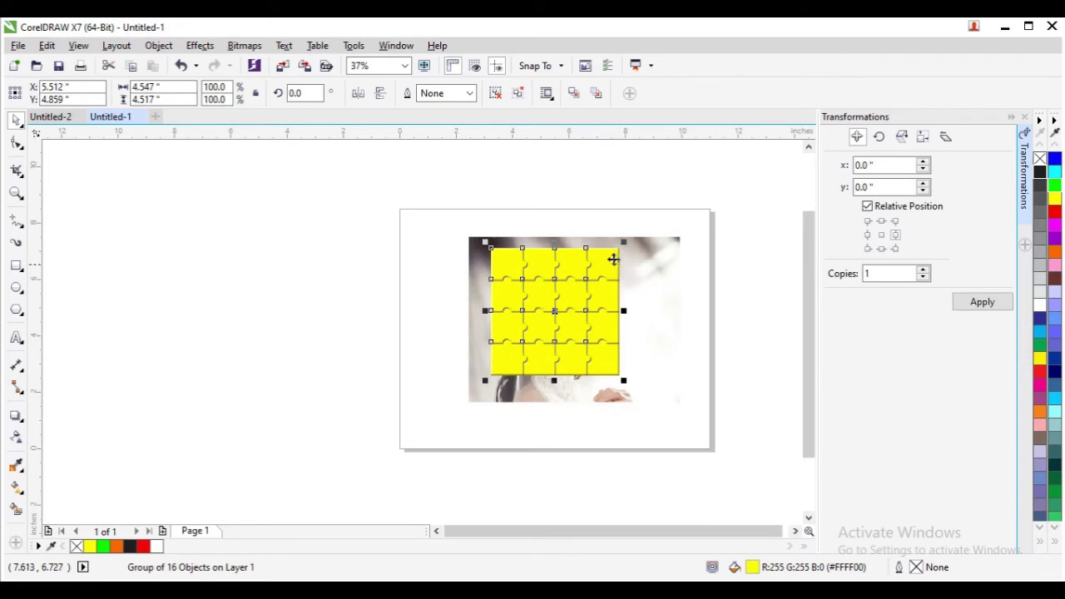
drag(610, 261, 703, 271)
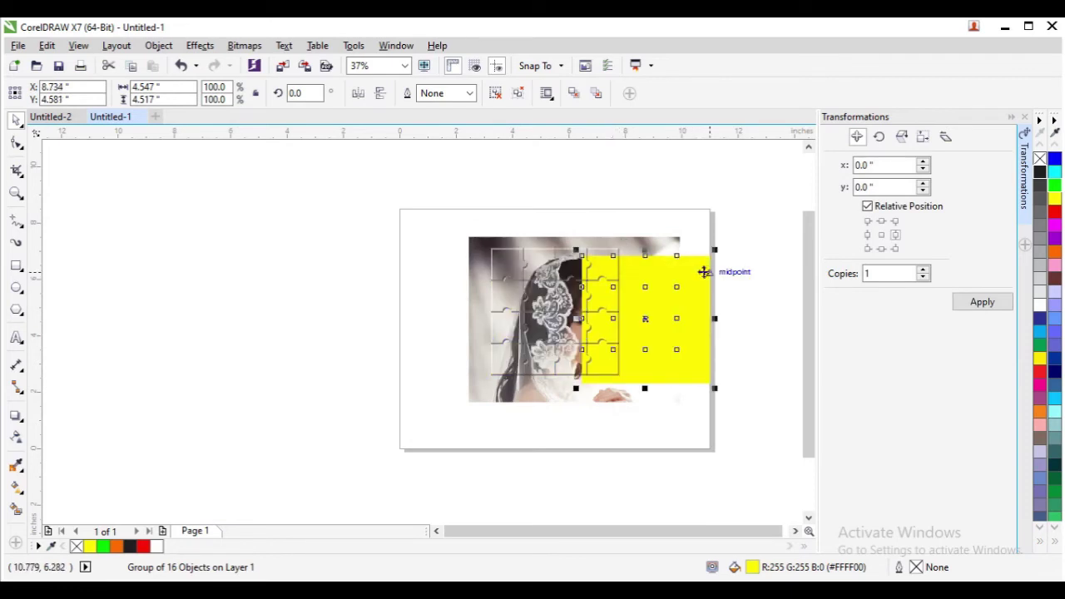
key(Escape)
Nudge the photo behind the puzzle to about X 6.224, Y 4.62 inches
click(650, 274)
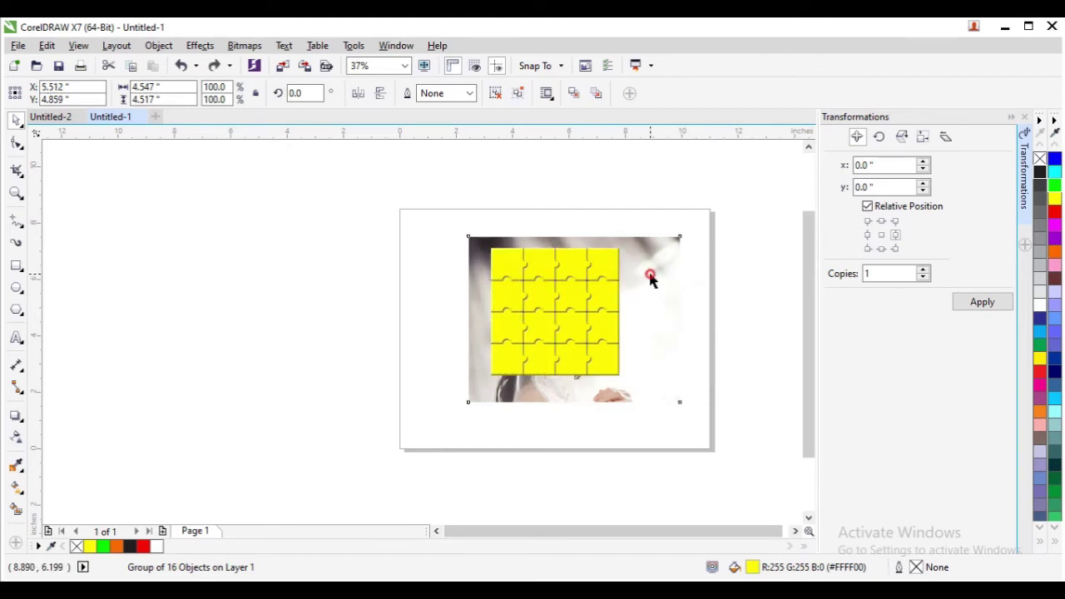
drag(655, 268, 656, 268)
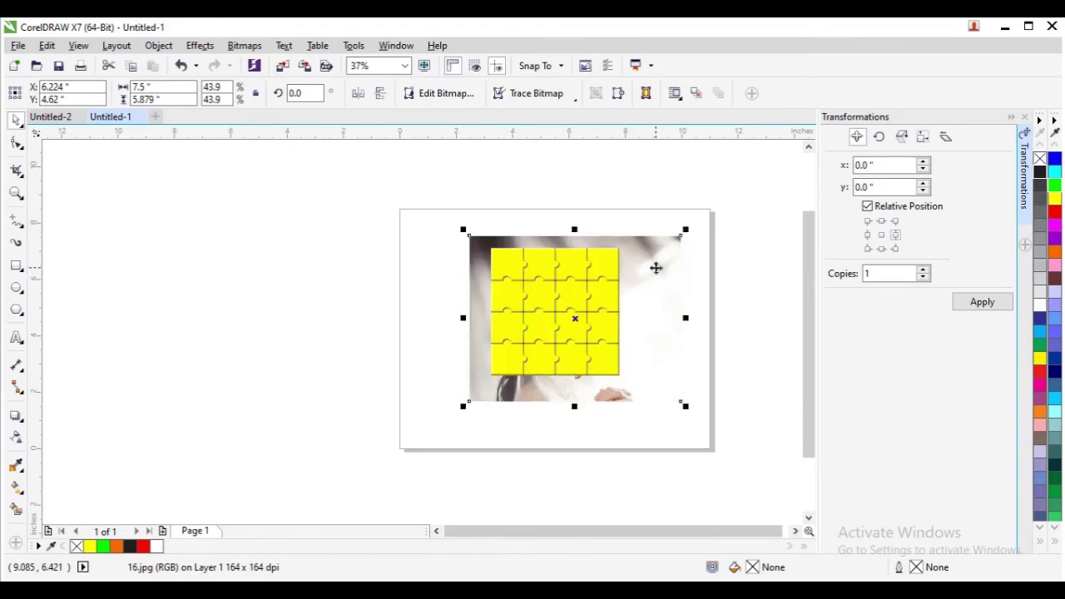
click(657, 267)
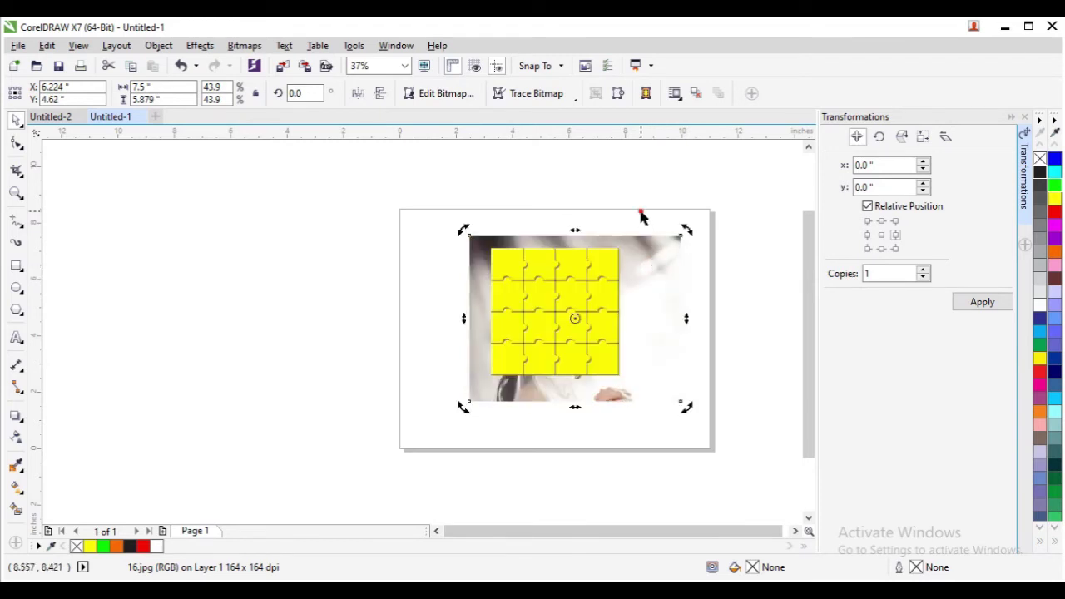
Select the yellow group and the photo, try moving them together about 3.11 inches right and 2.17 inches up, and undo the move
click(605, 262)
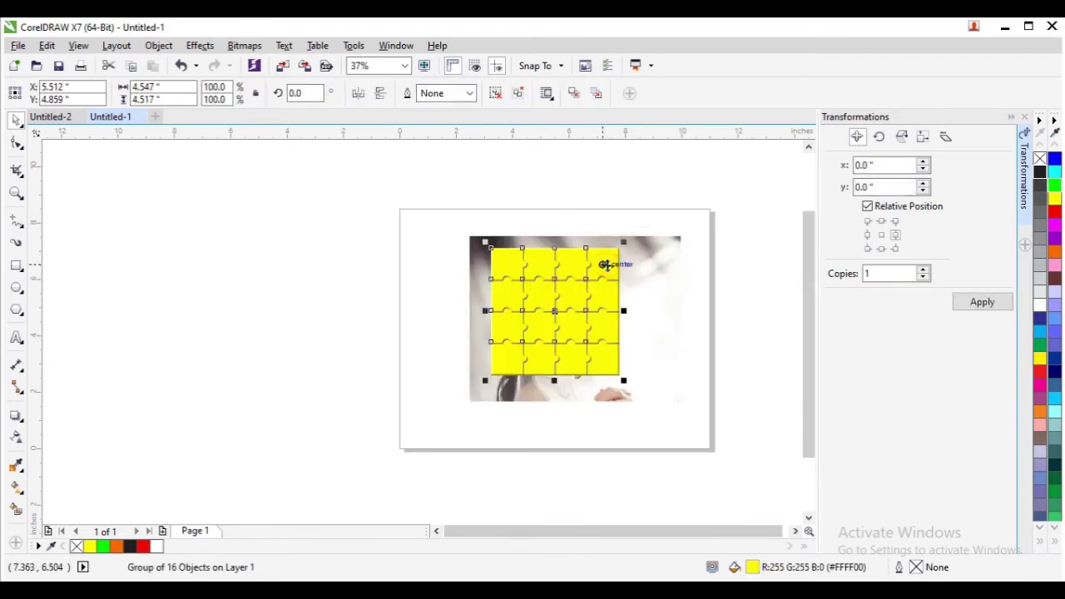
shift+click(654, 252)
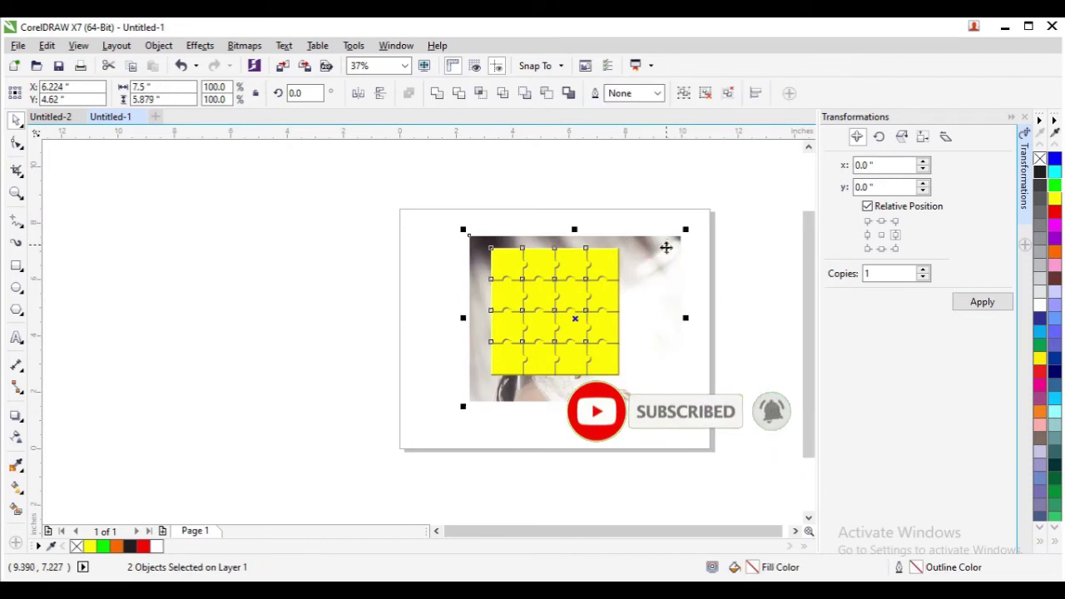
drag(659, 251, 743, 199)
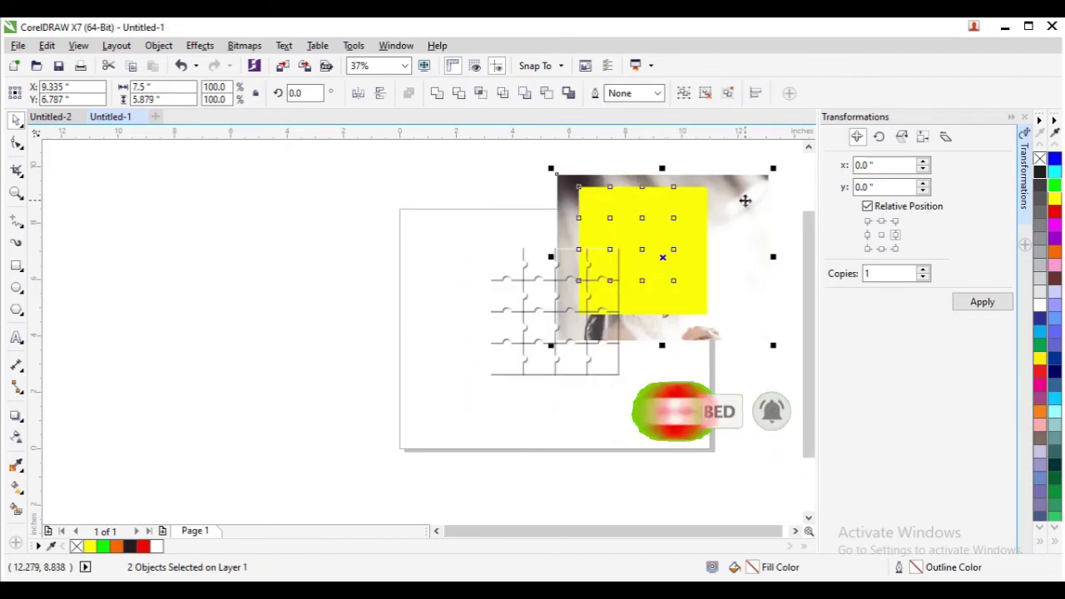
key(ctrl+z)
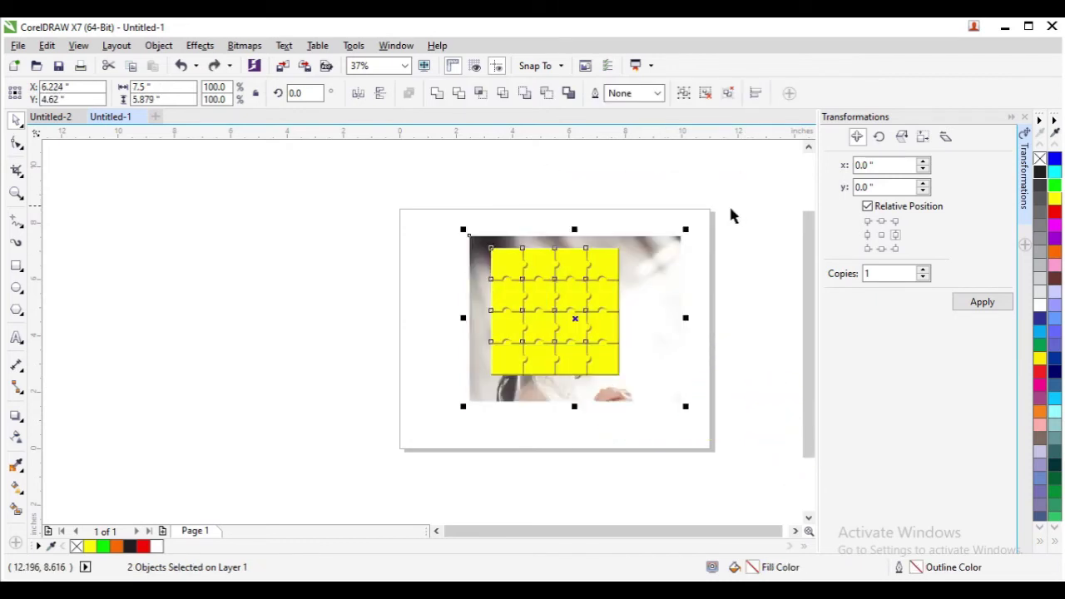
Intersect the selected yellow piece group with the photo, and delete the original photo
click(480, 94)
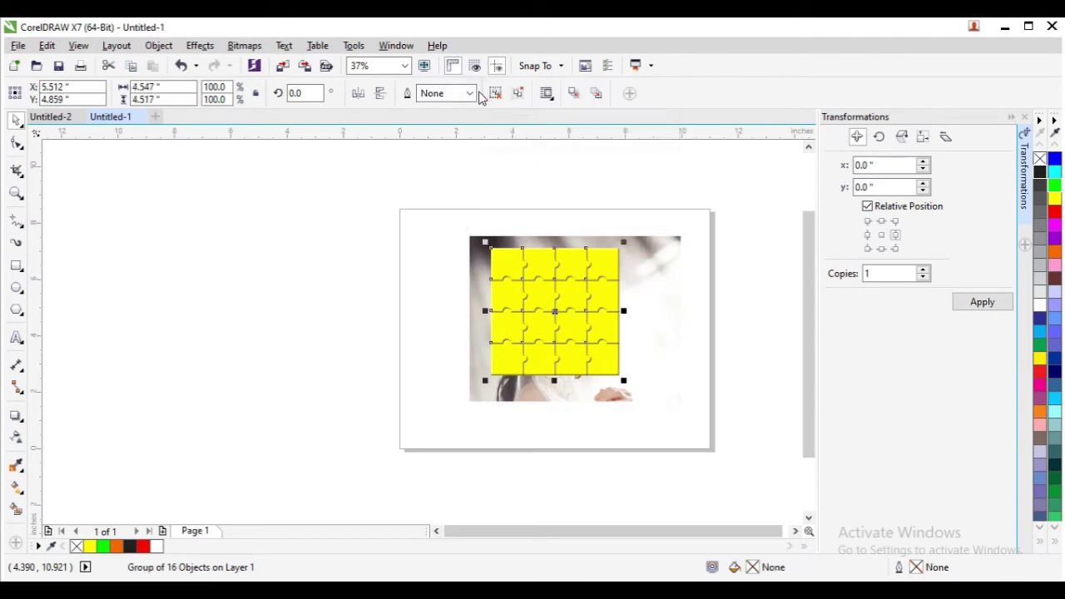
click(655, 241)
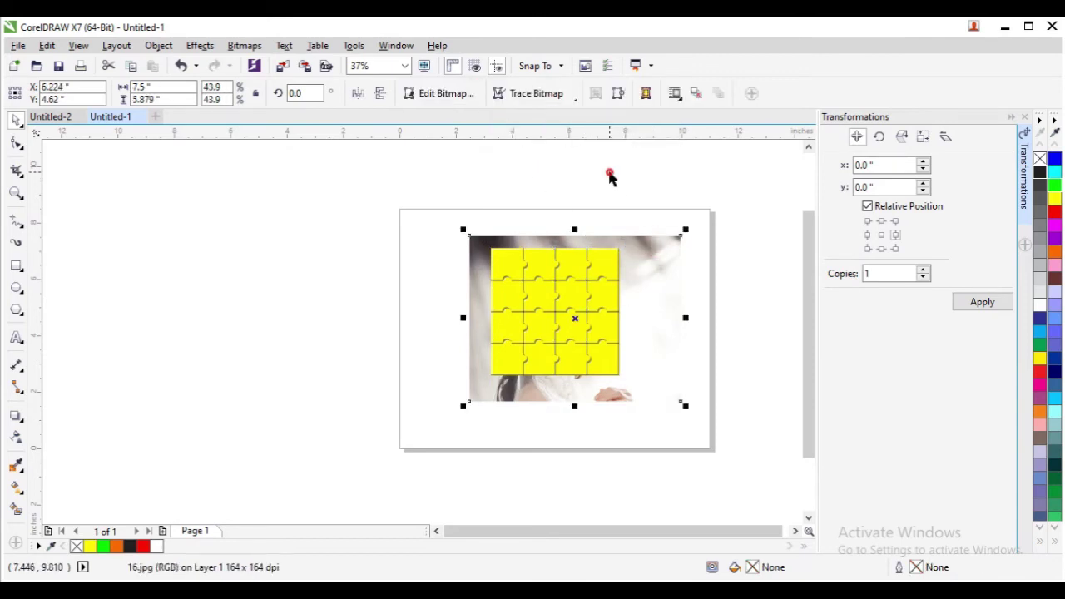
click(611, 174)
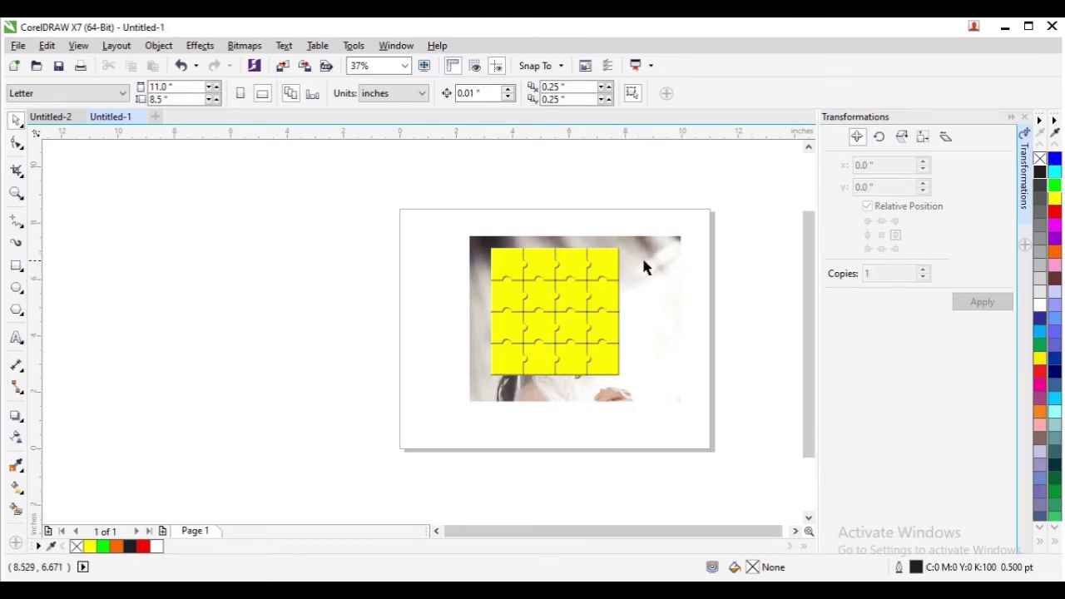
click(645, 263)
key(Delete)
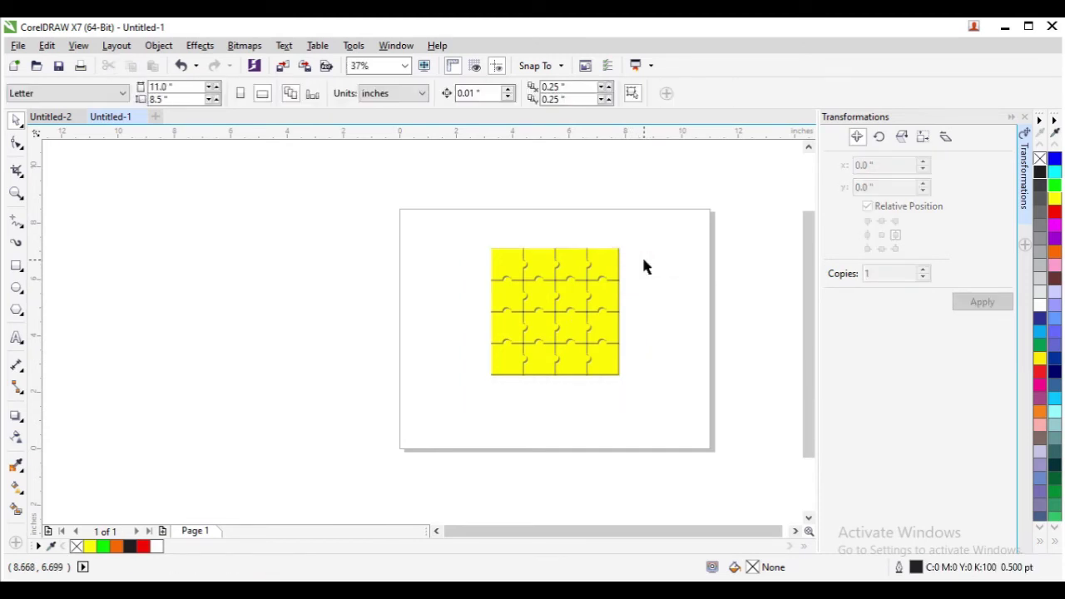
Select the yellow piece group covering the photo-filled pieces and delete it
click(615, 266)
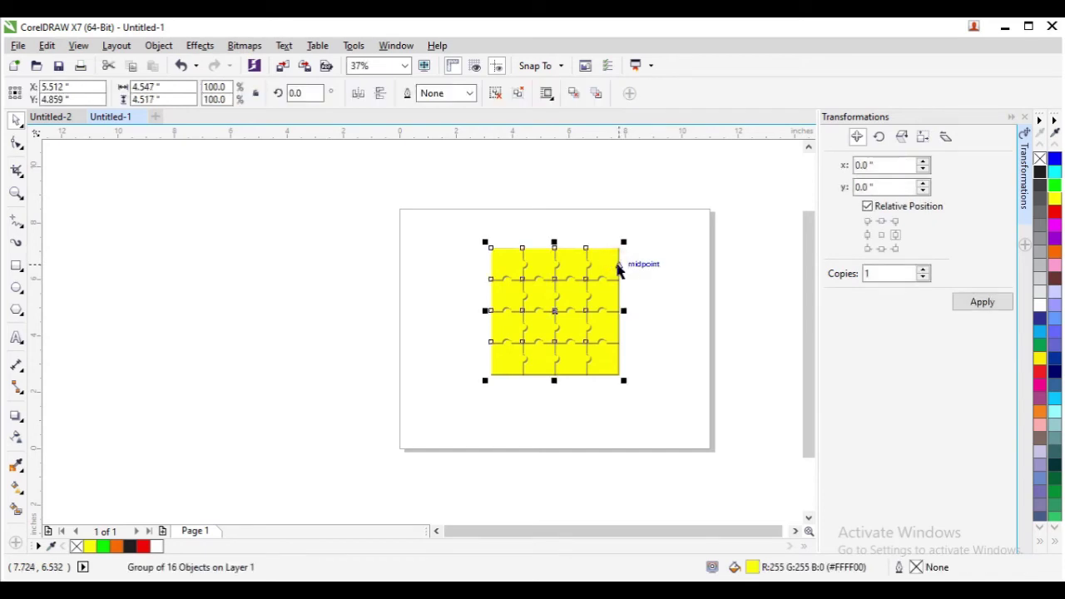
click(619, 270)
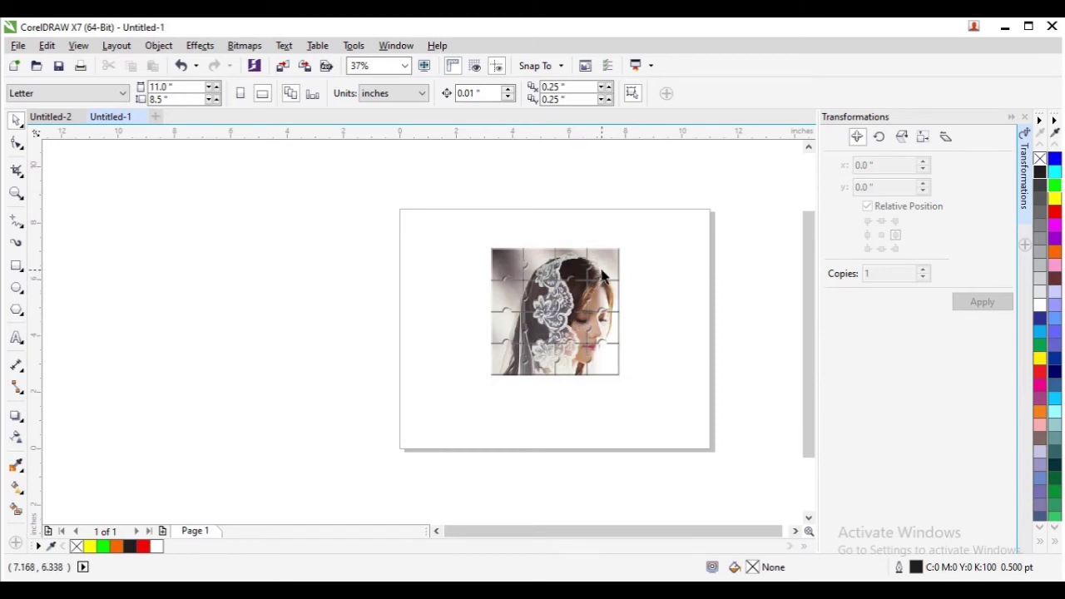
scroll(596, 279, up, 2)
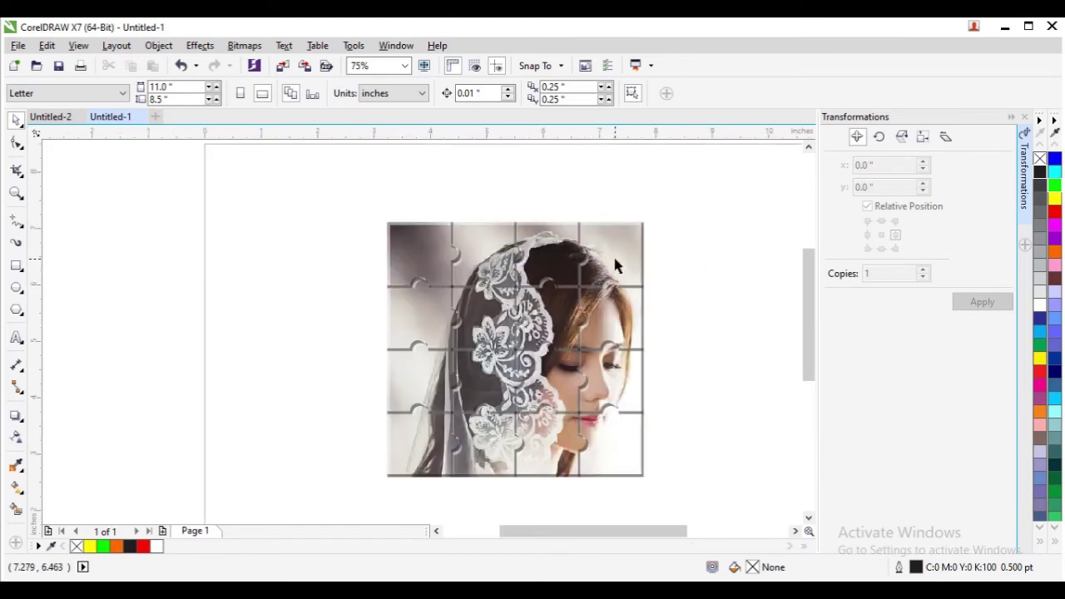
Try moving the photo piece group about 1.4 inches right and 0.46 inch up, and undo the move
click(613, 254)
drag(613, 254, 723, 221)
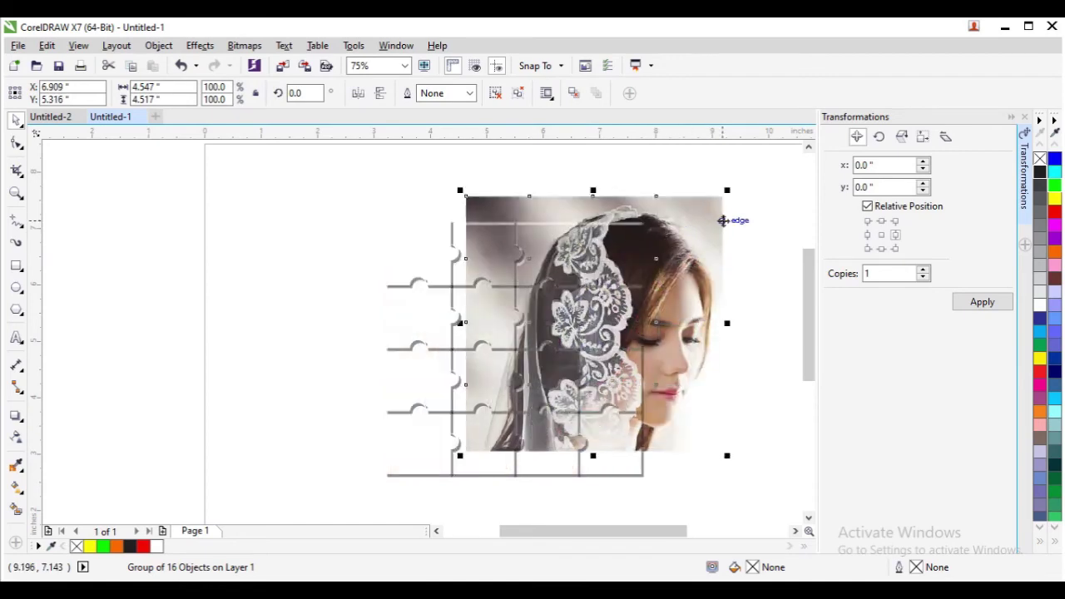
key(Escape)
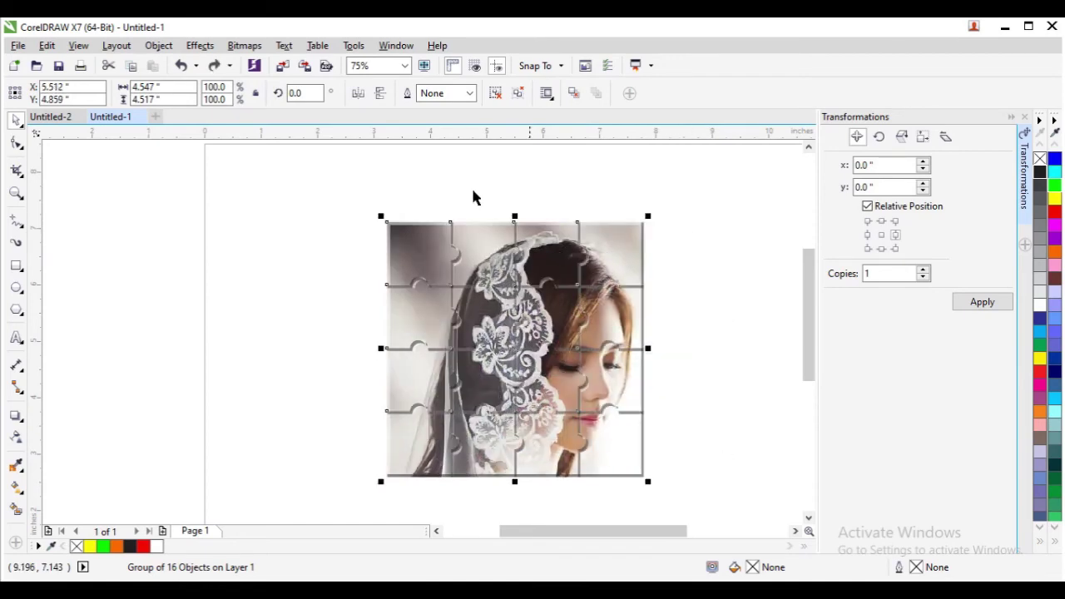
click(442, 180)
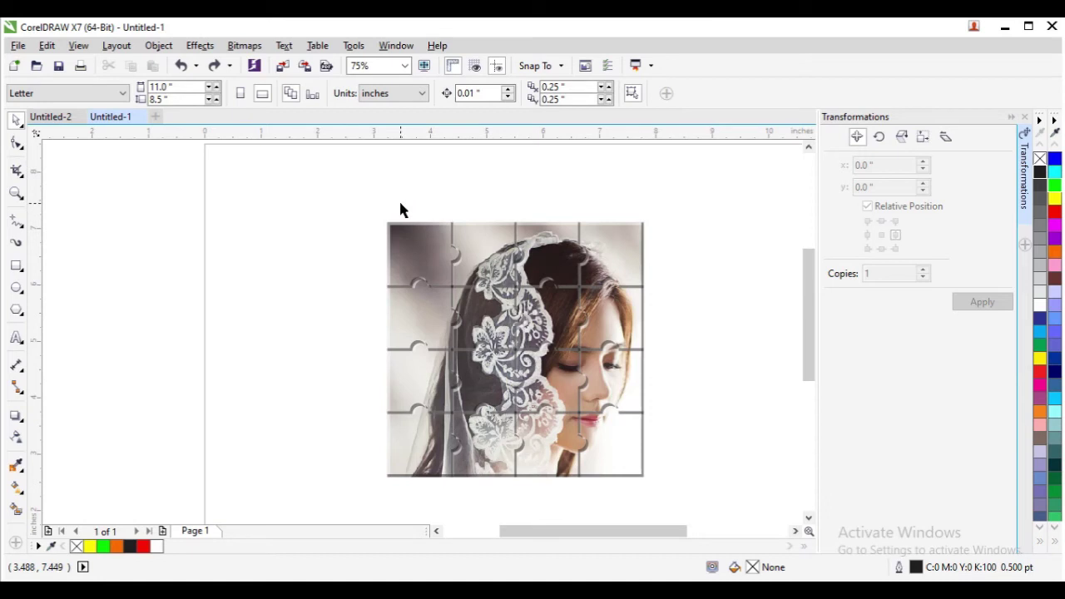
Select the whole puzzle with its edges and ungroup all objects
click(363, 195)
drag(363, 196, 669, 500)
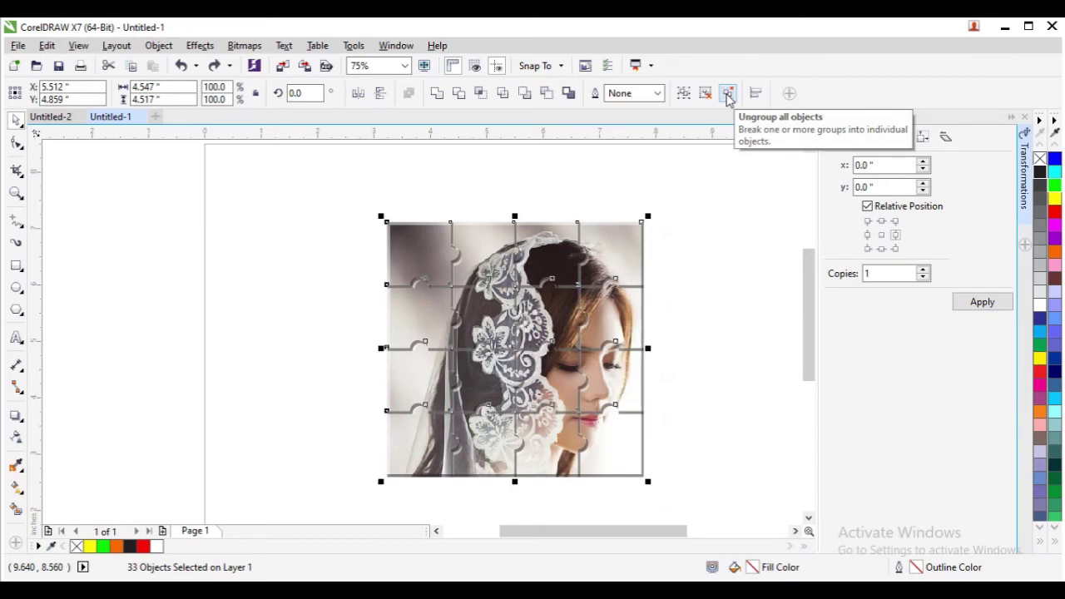
click(729, 98)
click(721, 210)
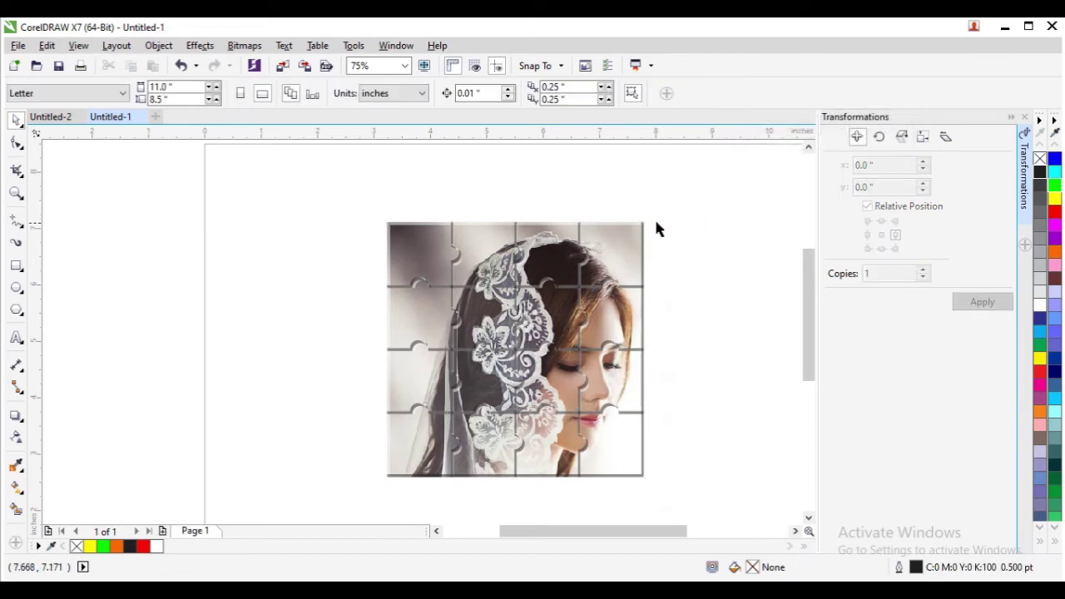
Group the top row's rightmost photo piece with its highlight and shadow edges
drag(670, 203, 568, 312)
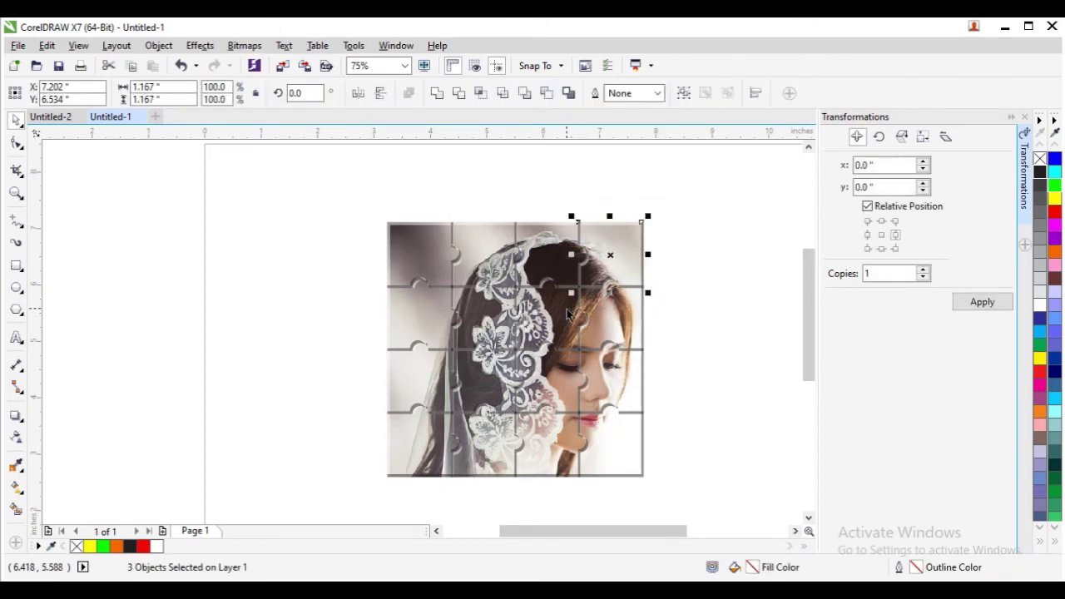
click(684, 96)
click(649, 170)
Try grouping the top row's third piece with its edges, and undo the grouping
drag(499, 194, 590, 321)
click(684, 96)
click(627, 162)
drag(437, 203, 541, 317)
click(602, 178)
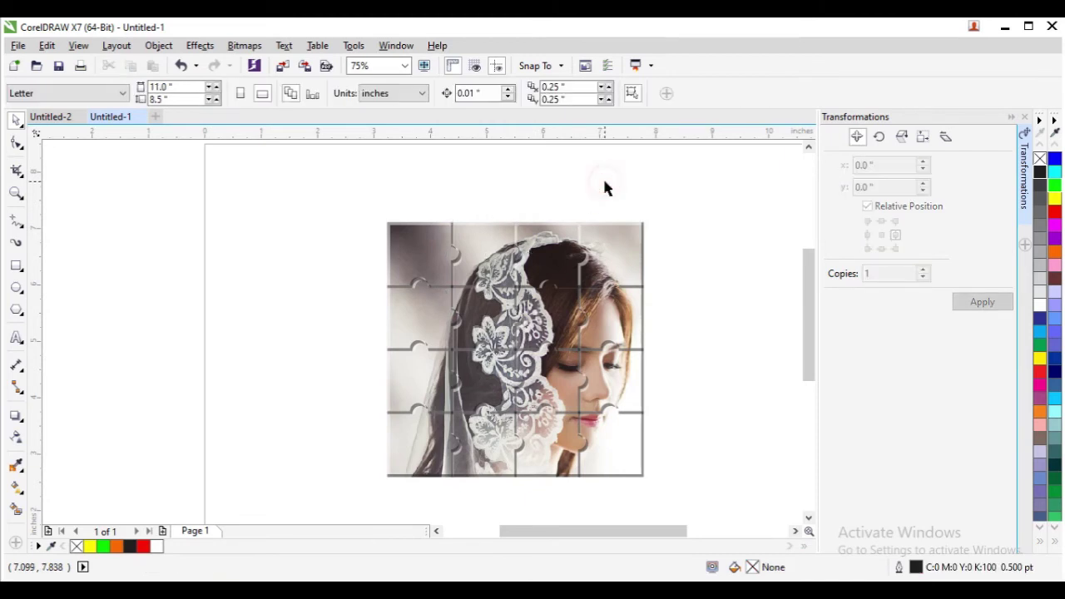
key(ctrl+z)
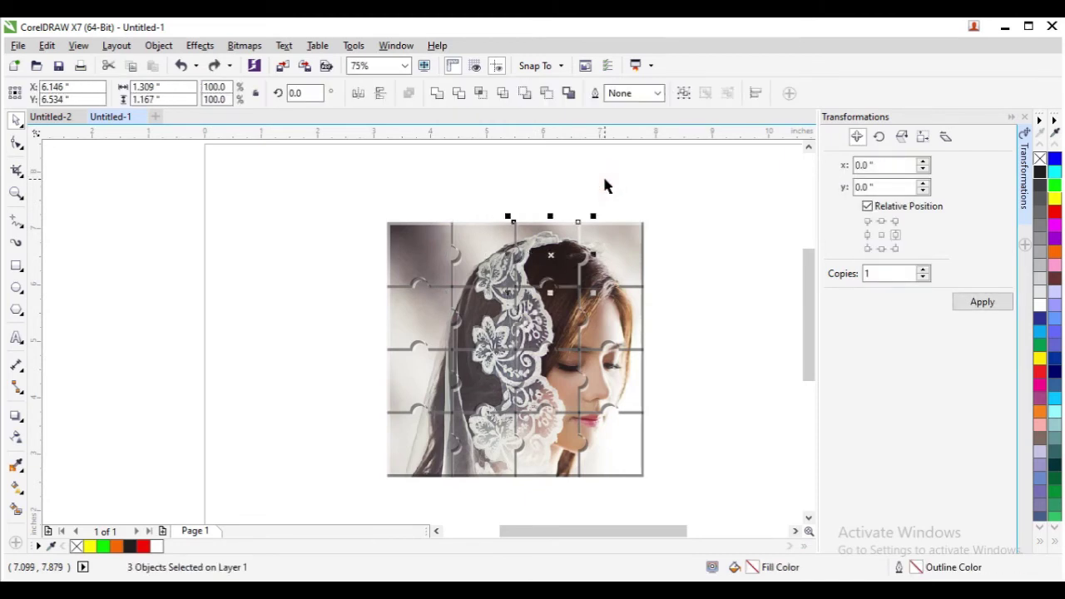
Select the top row of pieces with their edges and move it up about 0.4 inch
click(605, 180)
drag(362, 201, 689, 303)
drag(584, 253, 582, 235)
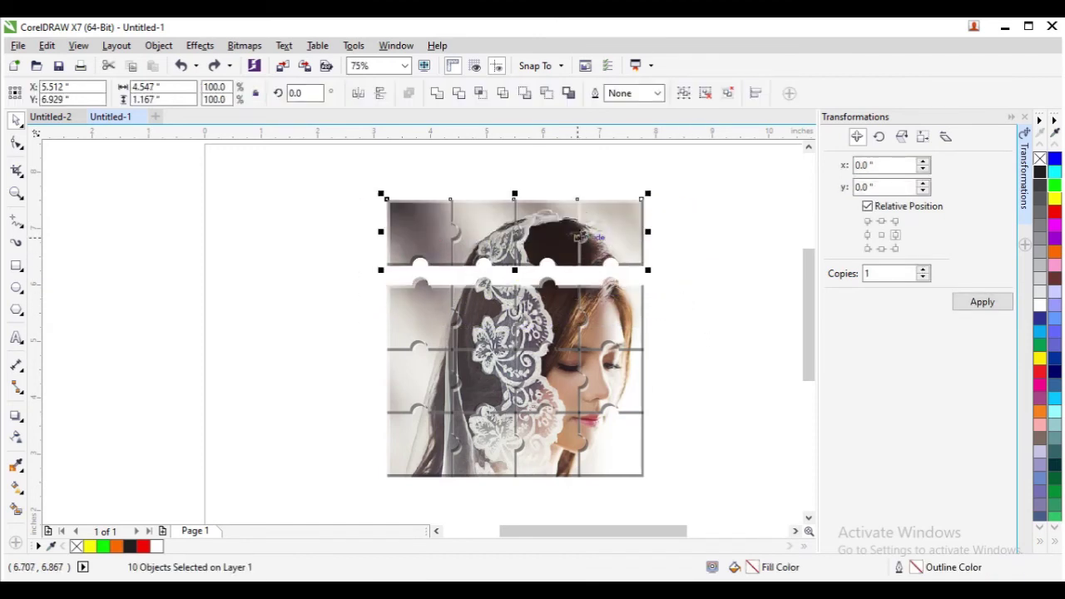
Group each of the first three top-row pieces separately with its own highlight and shadow edges
click(521, 173)
drag(369, 189, 470, 287)
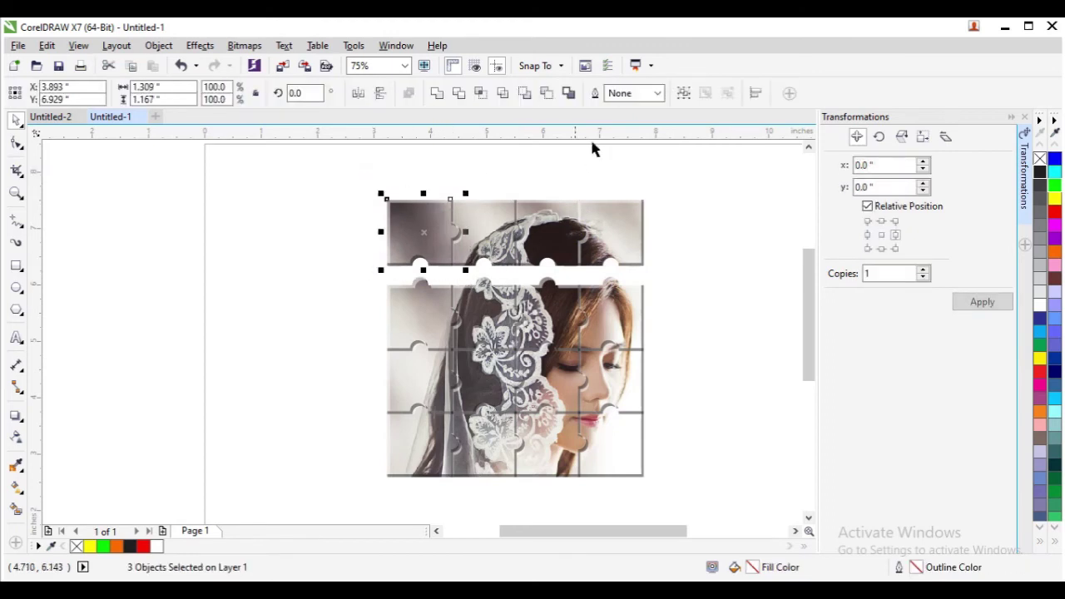
click(680, 93)
drag(433, 175, 533, 284)
click(682, 92)
drag(501, 171, 577, 268)
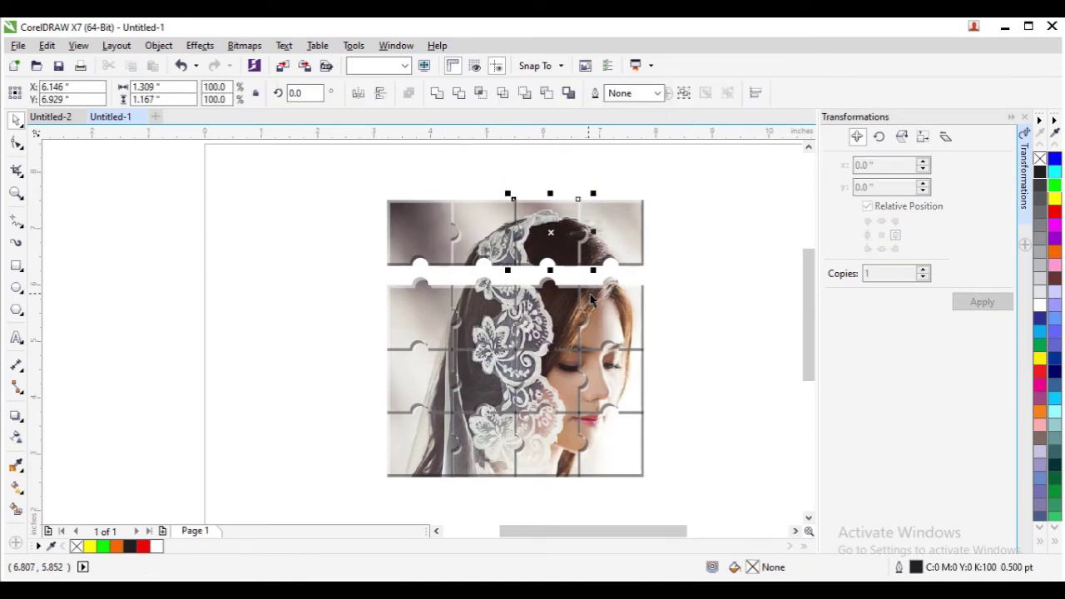
click(683, 92)
click(708, 186)
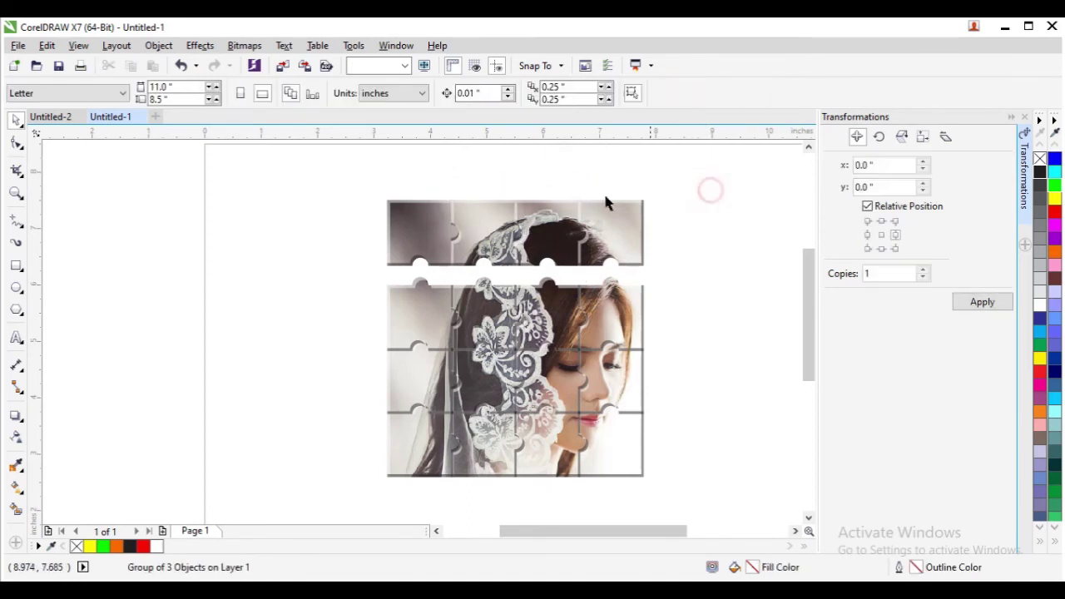
Select the bottom row of pieces with their edges and move it down about 0.3 inch
scroll(524, 244, up, 4)
scroll(524, 243, down, 4)
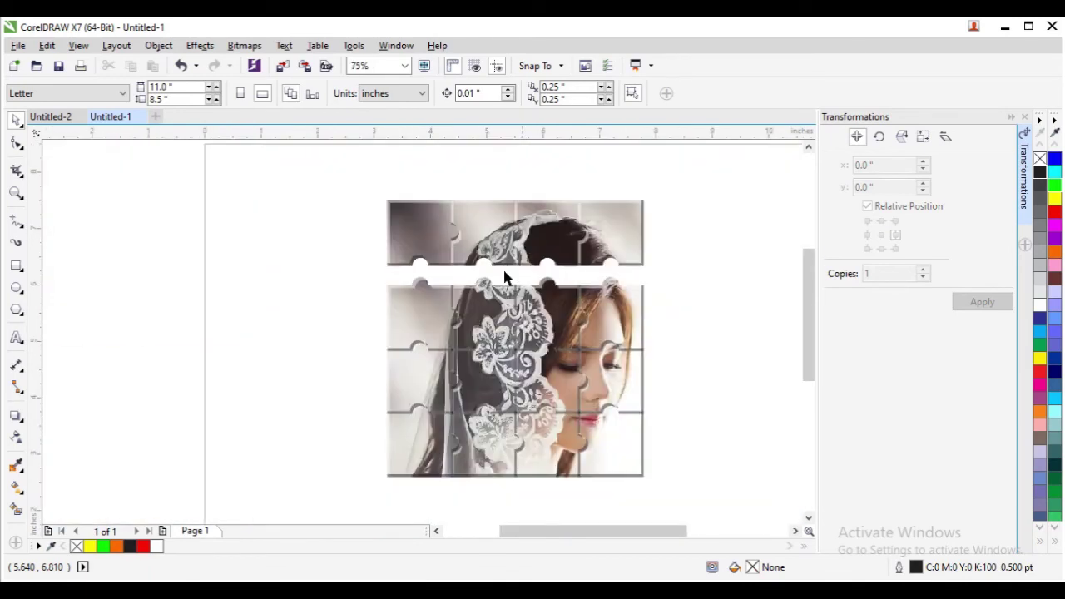
drag(371, 400, 645, 491)
drag(516, 438, 517, 460)
Group each of the bottom row's two rightmost pieces separately with its highlight and shadow edges
scroll(589, 483, down, 2)
drag(600, 483, 551, 428)
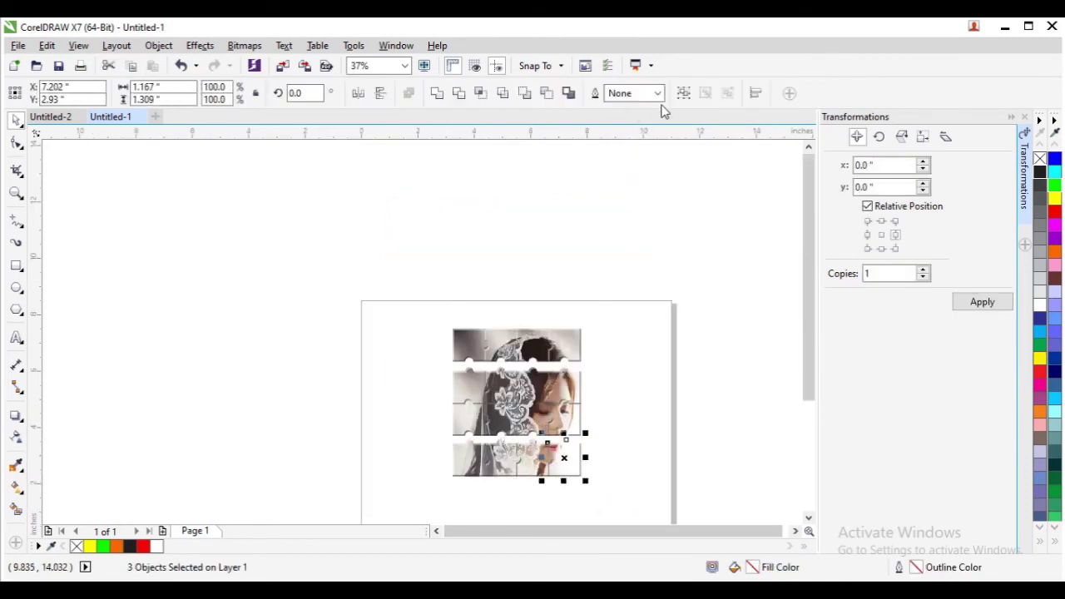
click(684, 93)
click(628, 374)
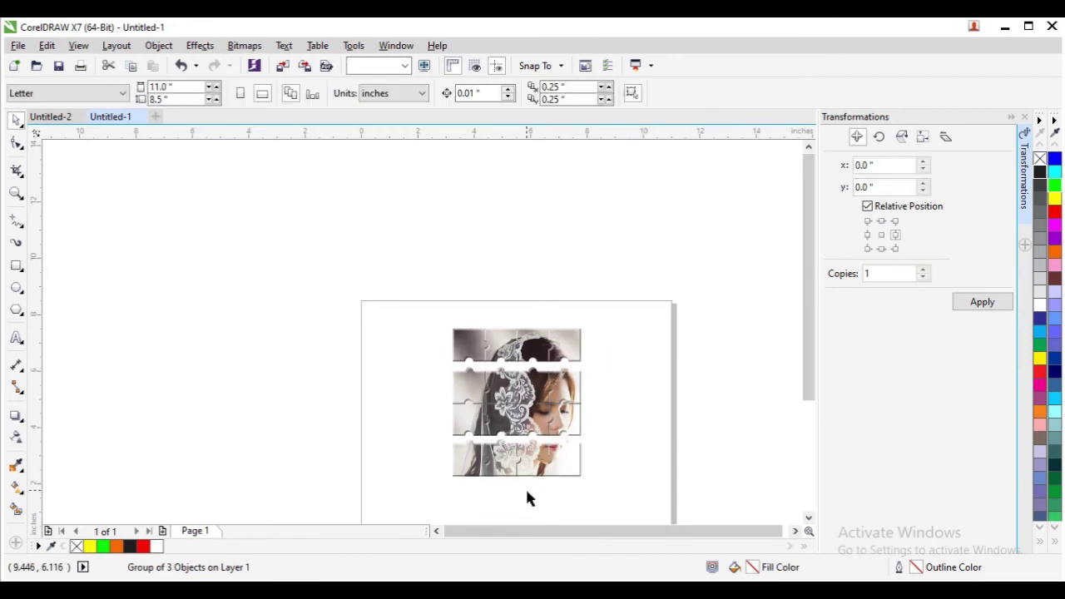
scroll(526, 490, up, 2)
drag(575, 472, 502, 385)
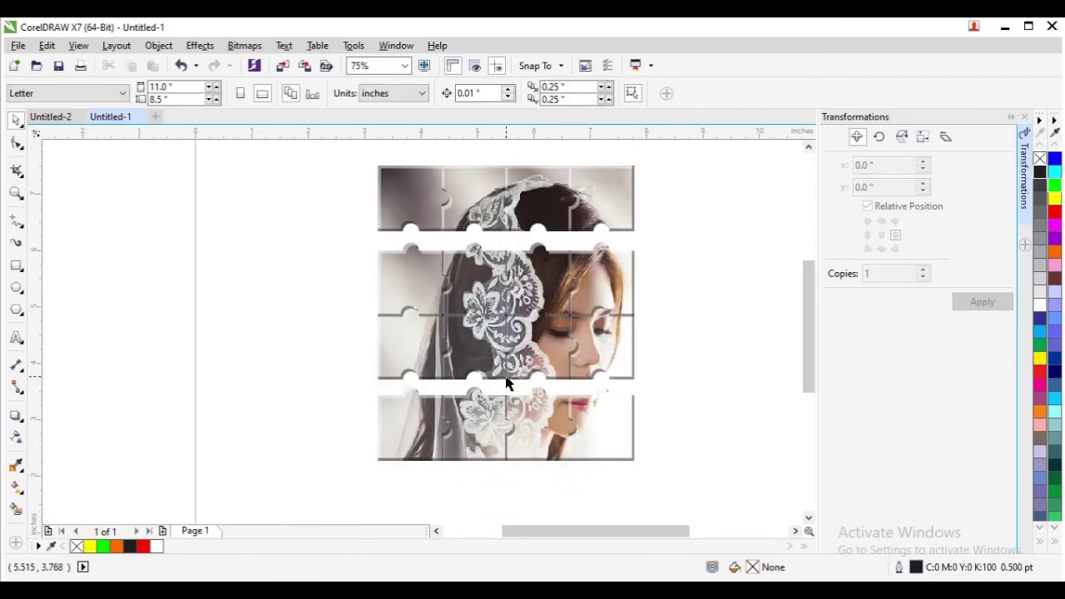
drag(589, 492, 489, 381)
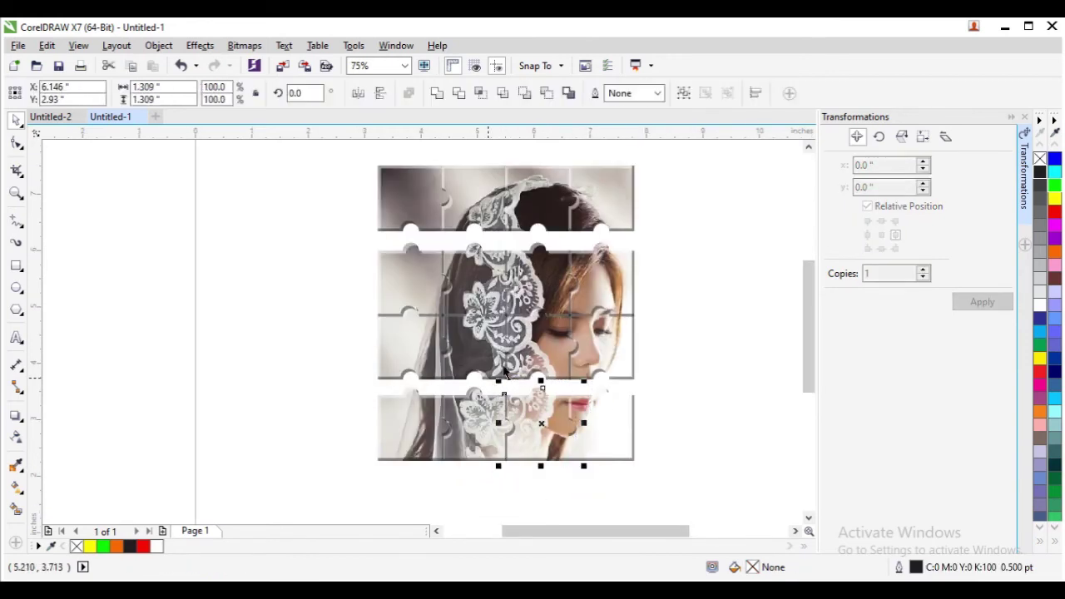
click(683, 92)
click(499, 492)
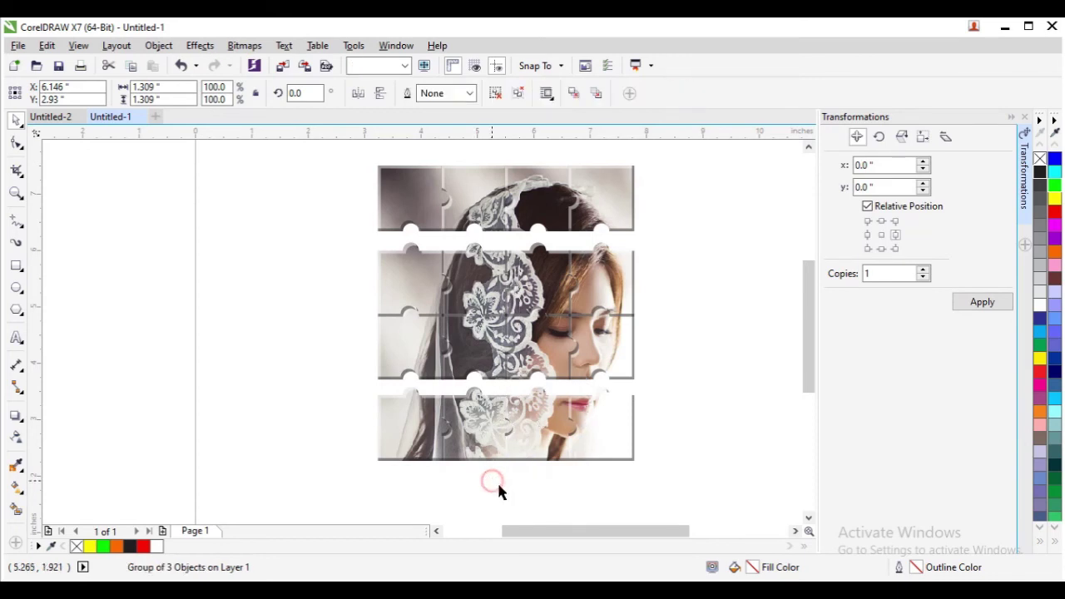
Group each of the bottom row's two leftmost pieces separately with its highlight and shadow edges
drag(464, 449, 423, 380)
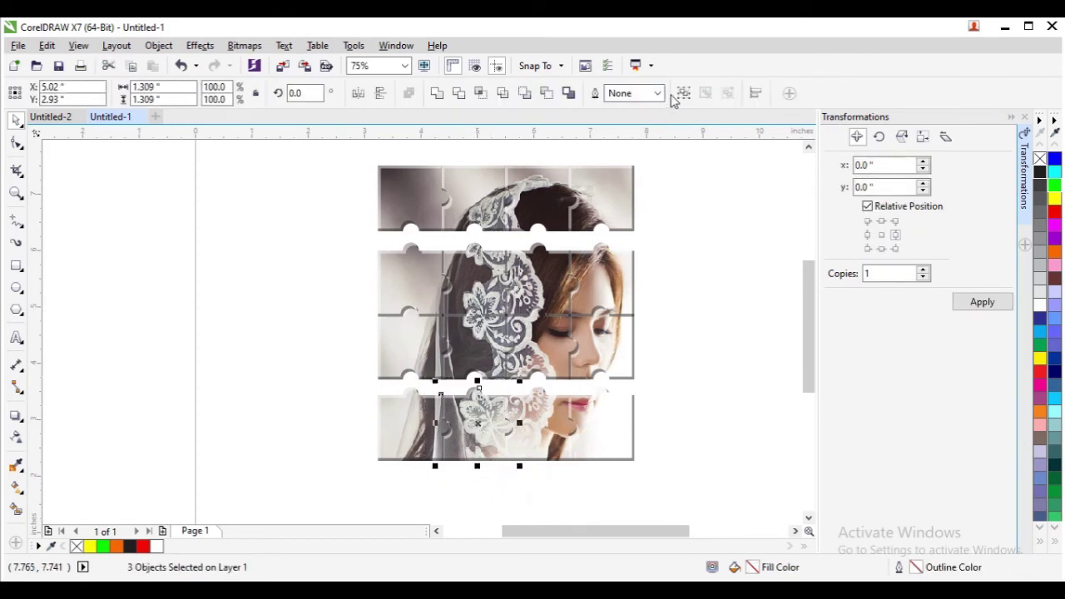
click(682, 92)
click(694, 287)
drag(458, 474, 355, 379)
click(683, 92)
click(665, 302)
Group the rightmost pieces of the third and second rows, each separately with its edge shapes
drag(667, 293, 549, 395)
click(682, 92)
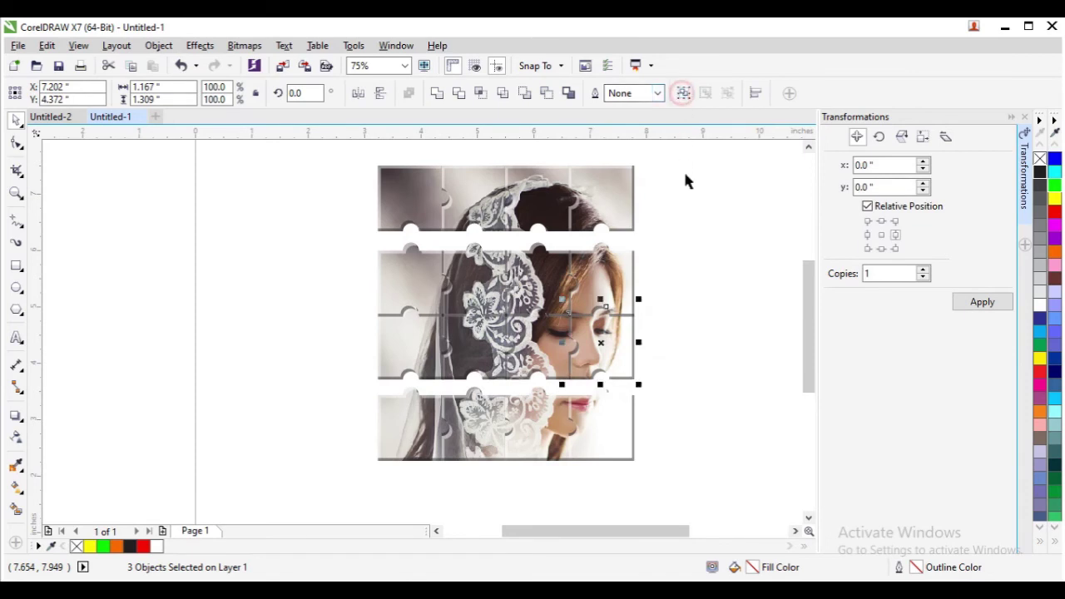
click(705, 256)
drag(684, 228, 553, 325)
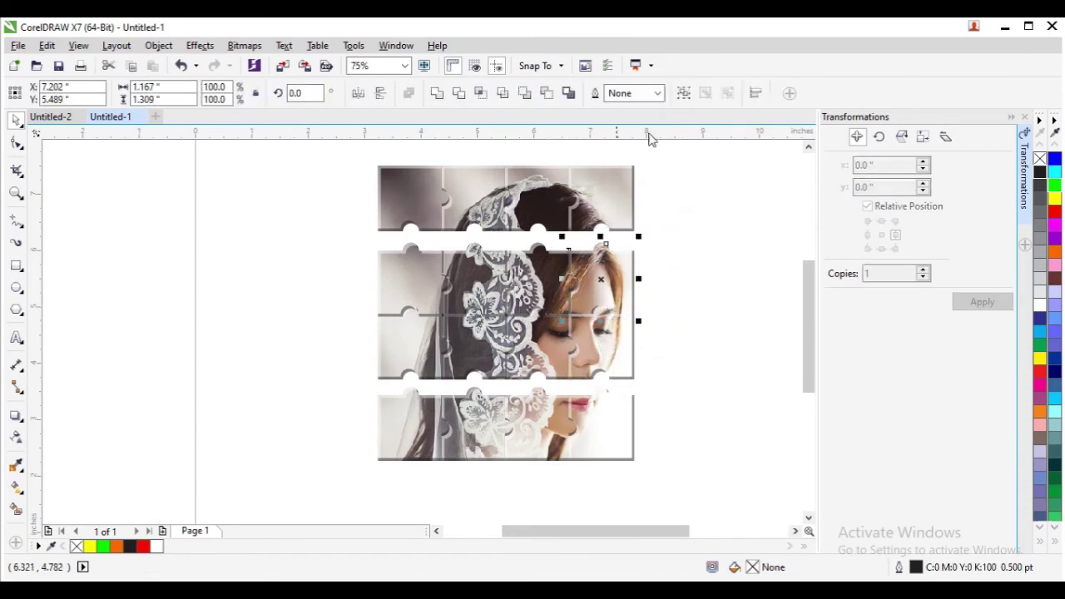
click(684, 93)
click(699, 257)
Group the leftmost pieces of the second and third rows, each separately with its edge shapes
drag(364, 234, 470, 329)
click(682, 92)
drag(364, 292, 475, 395)
click(684, 93)
click(755, 225)
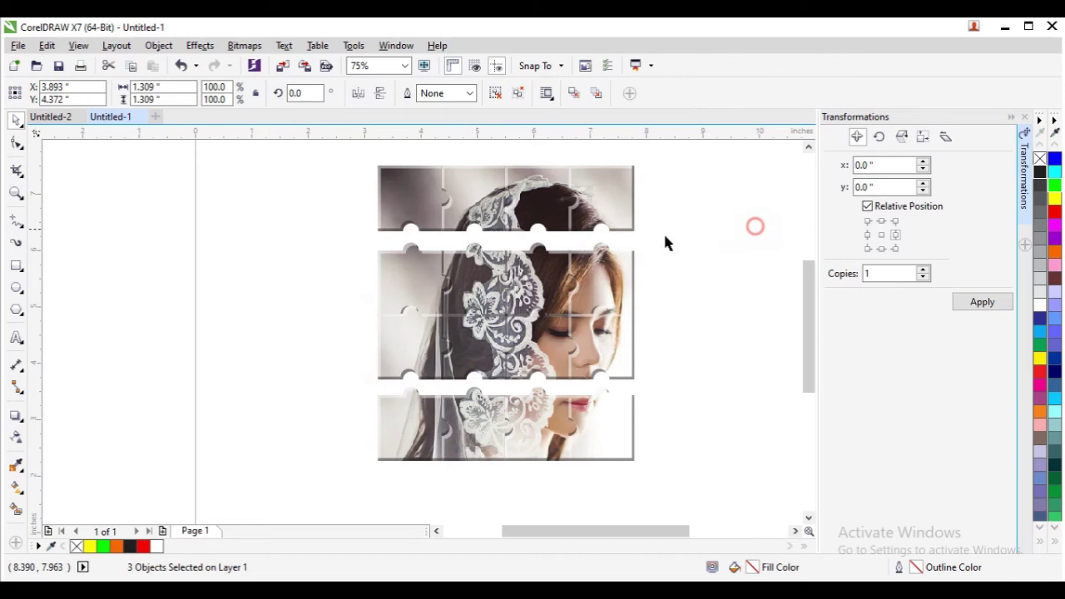
Group the second and third pieces of the second row, each separately with its edge shapes
drag(436, 240, 526, 336)
click(684, 93)
click(704, 224)
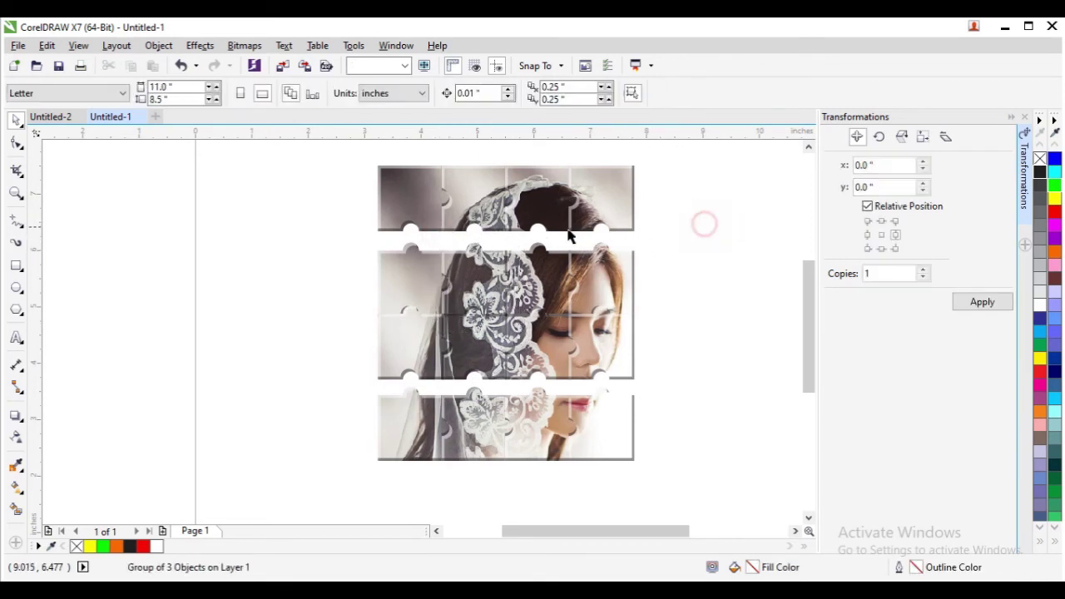
drag(500, 238, 592, 353)
click(502, 246)
click(684, 94)
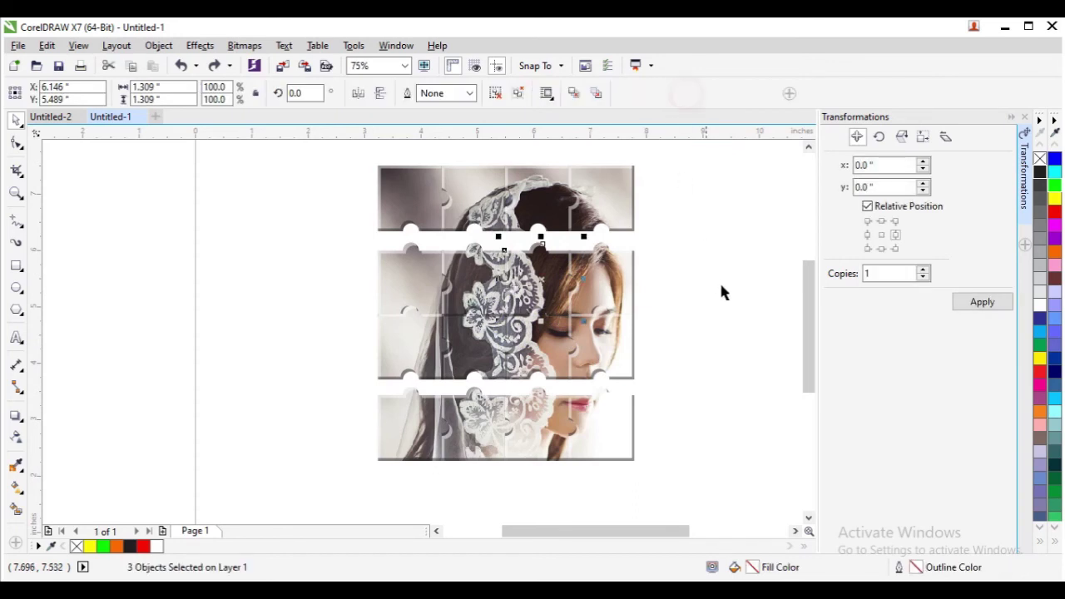
Group the third and second pieces of the third row, each separately with its edge shapes
click(582, 385)
drag(576, 385, 499, 298)
click(731, 319)
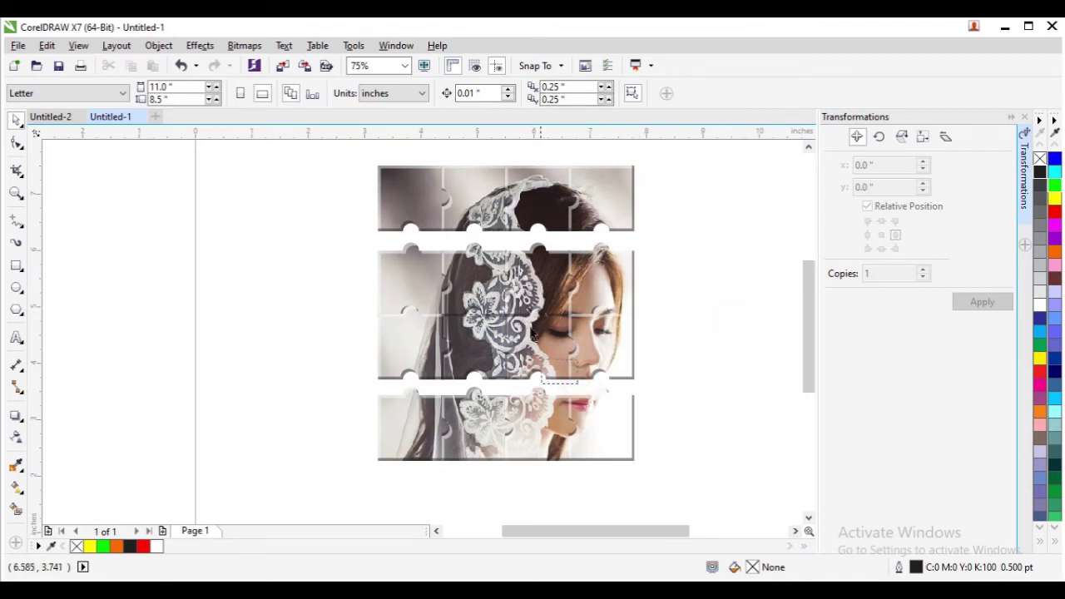
drag(585, 387, 494, 294)
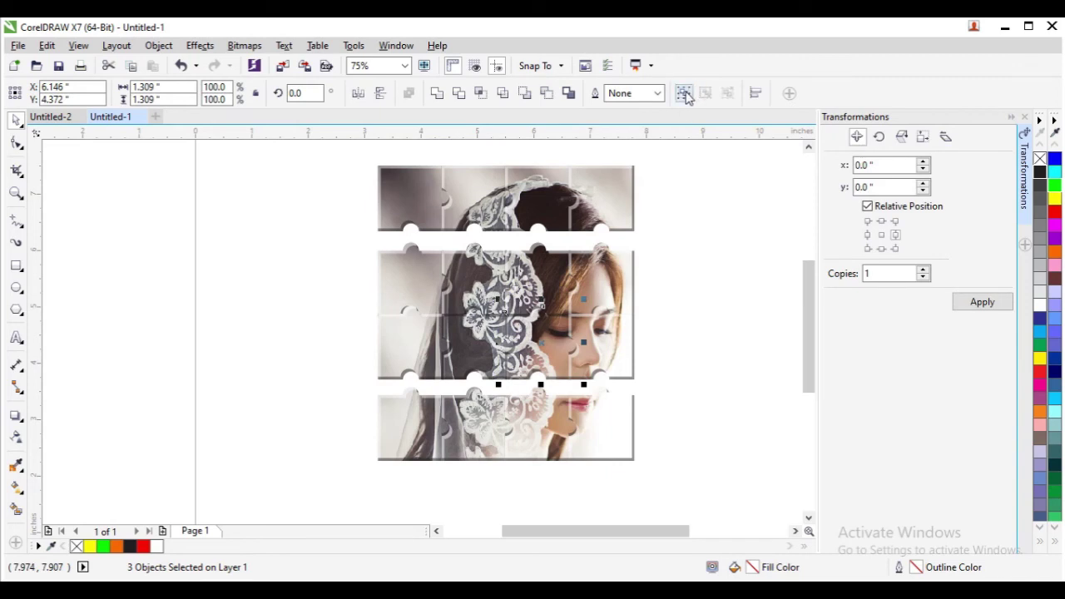
click(724, 256)
drag(426, 383, 529, 324)
click(529, 306)
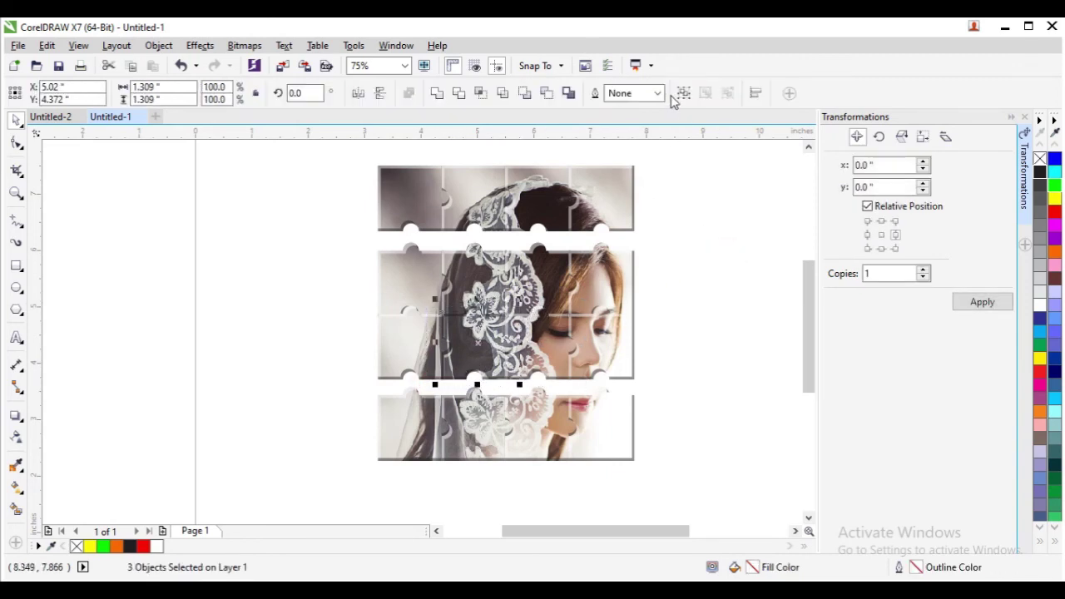
click(673, 291)
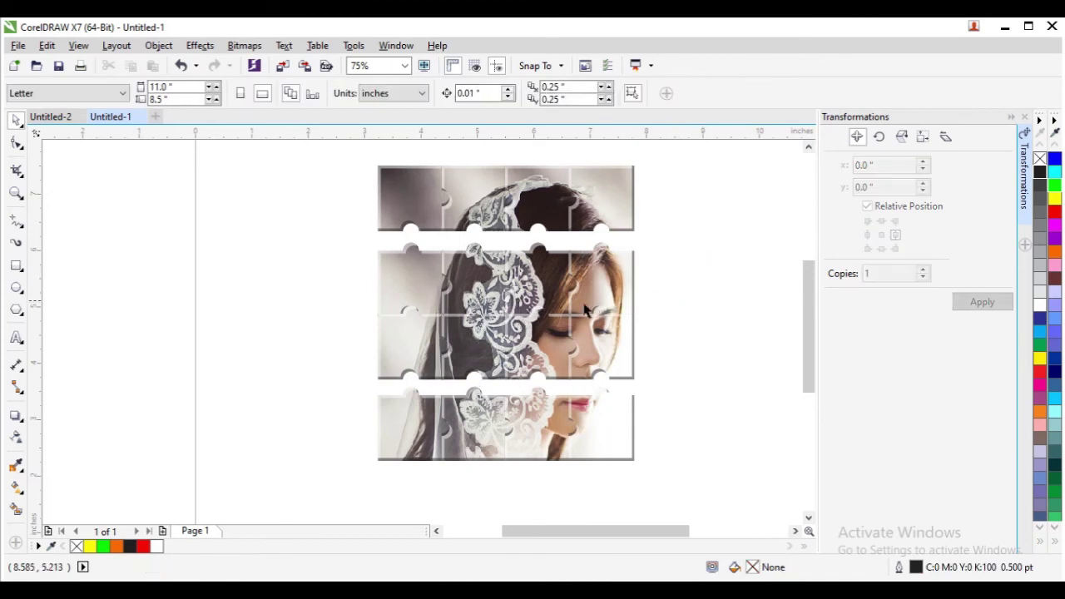
Select the four grouped top-row pieces and move them down against the second row, to about Y 6.584 inches
scroll(546, 309, down, 1)
scroll(548, 291, up, 1)
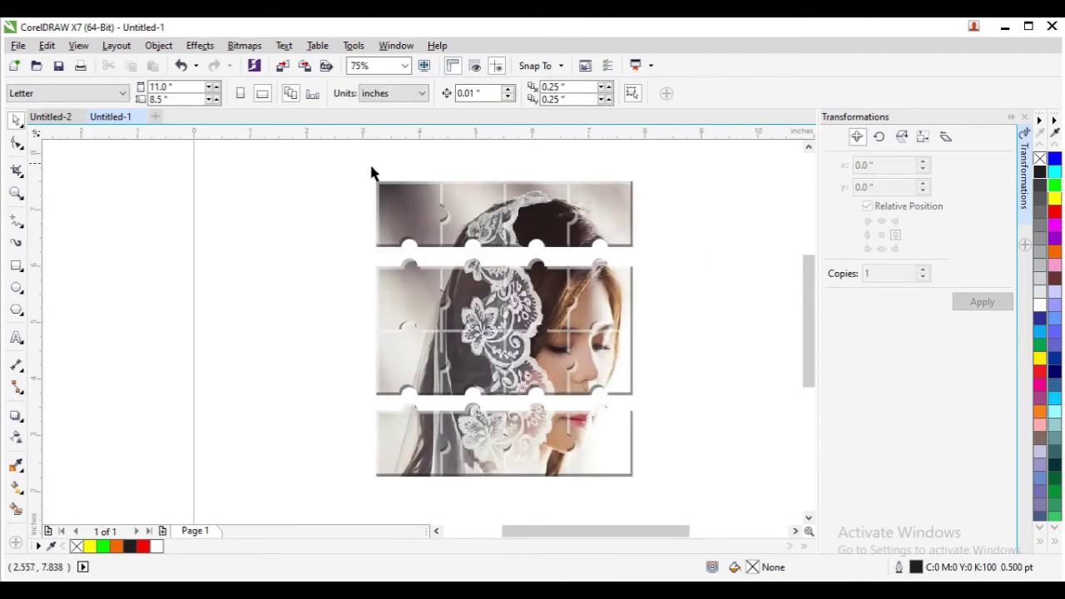
drag(394, 188, 660, 282)
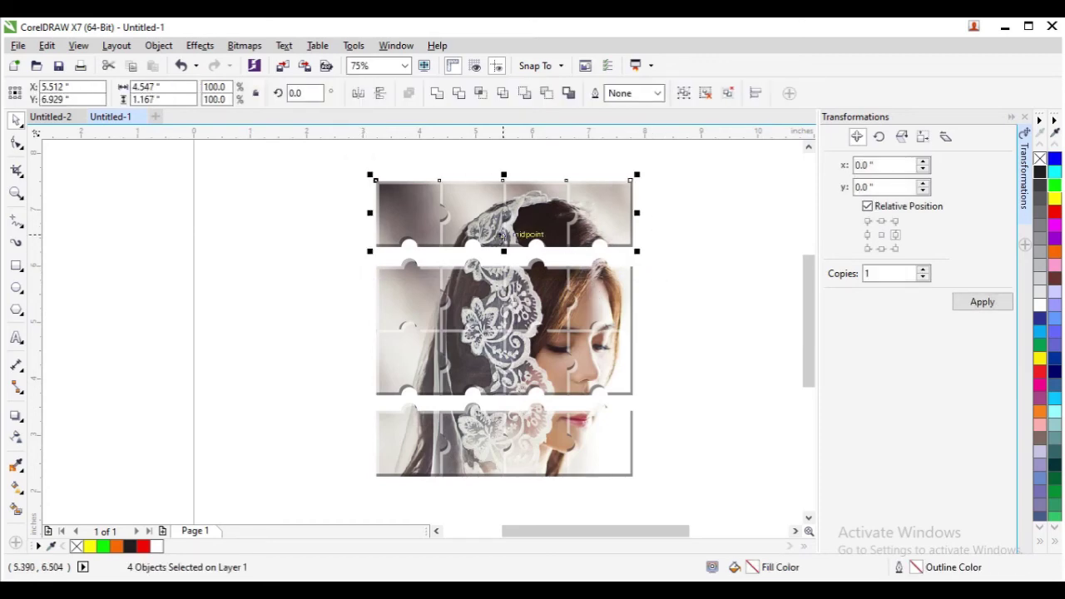
scroll(502, 236, up, 2)
drag(521, 224, 333, 286)
scroll(296, 293, up, 2)
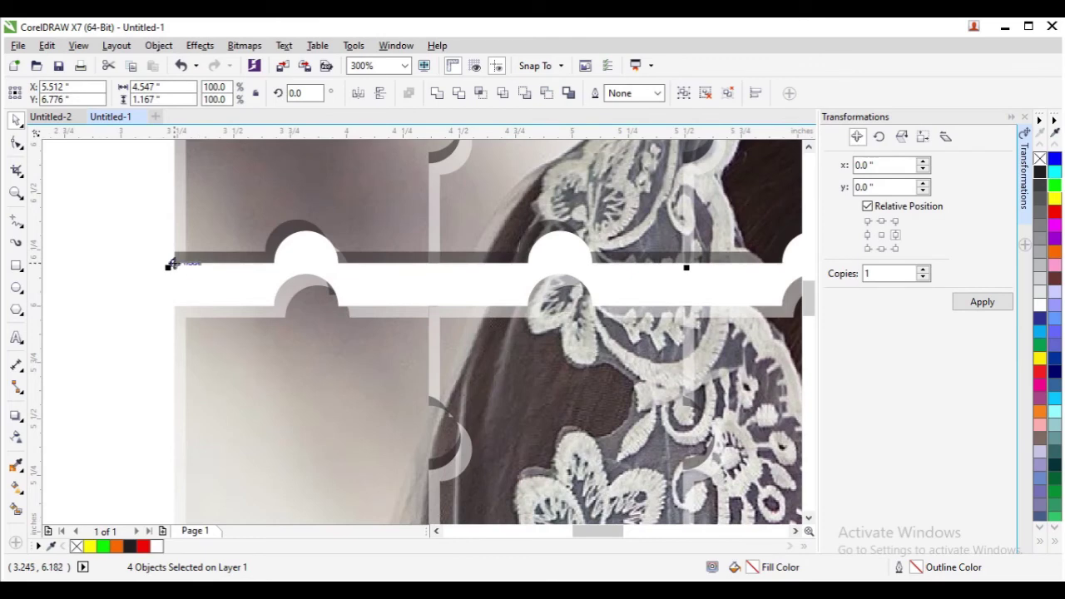
drag(174, 262, 173, 310)
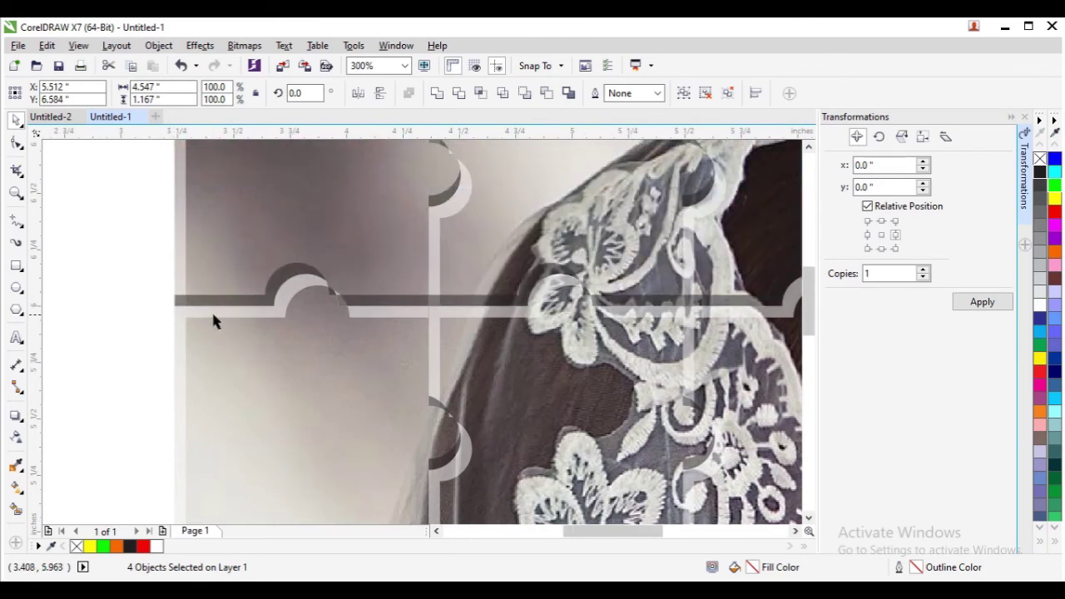
Select the four bottom-row pieces and move them up against the third row, to about Y 3.255 inches
scroll(213, 320, down, 4)
scroll(472, 311, up, 2)
scroll(506, 305, up, 2)
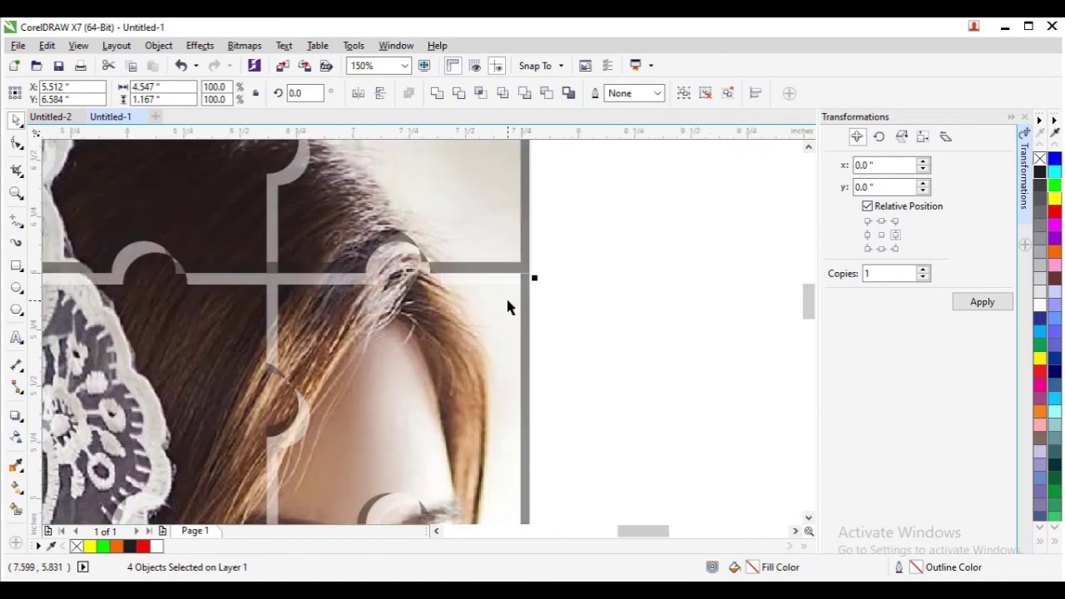
scroll(506, 307, down, 3)
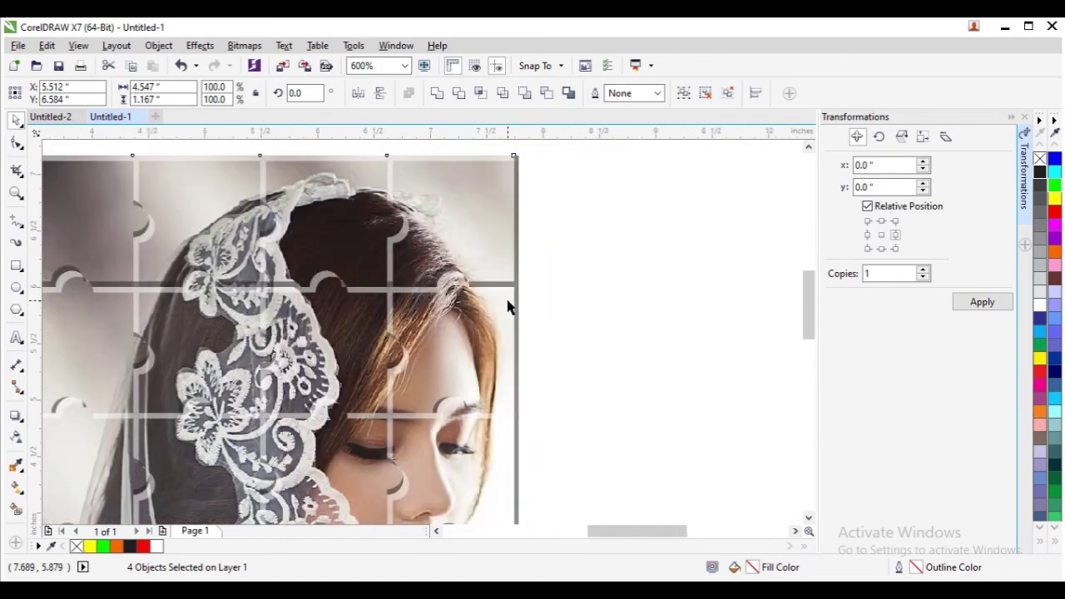
scroll(499, 387, up, 1)
scroll(542, 455, down, 2)
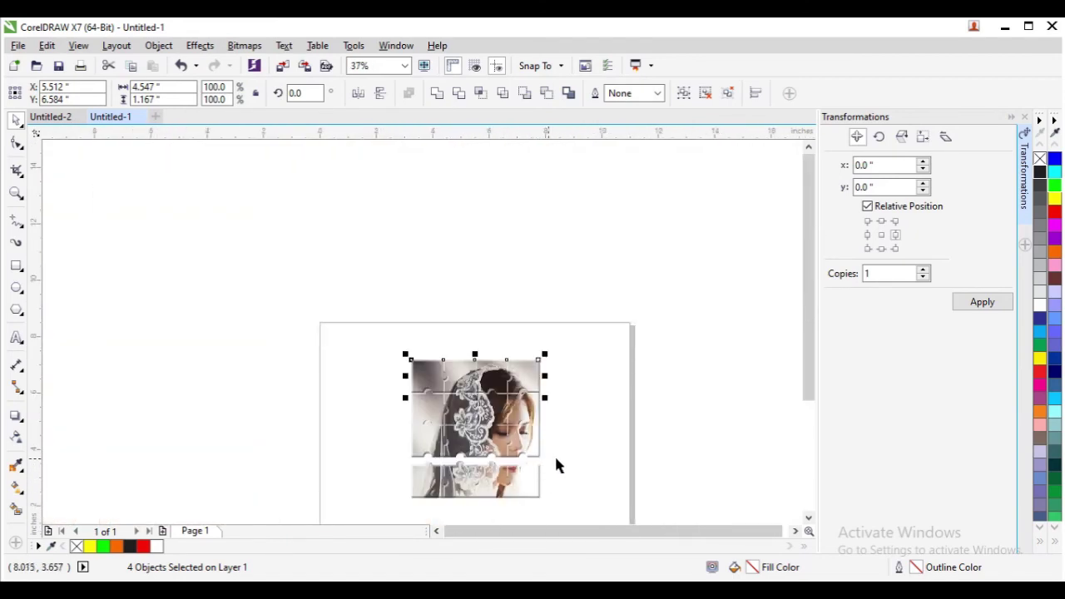
scroll(462, 507, up, 1)
drag(345, 402, 641, 508)
scroll(628, 406, up, 2)
scroll(588, 429, up, 1)
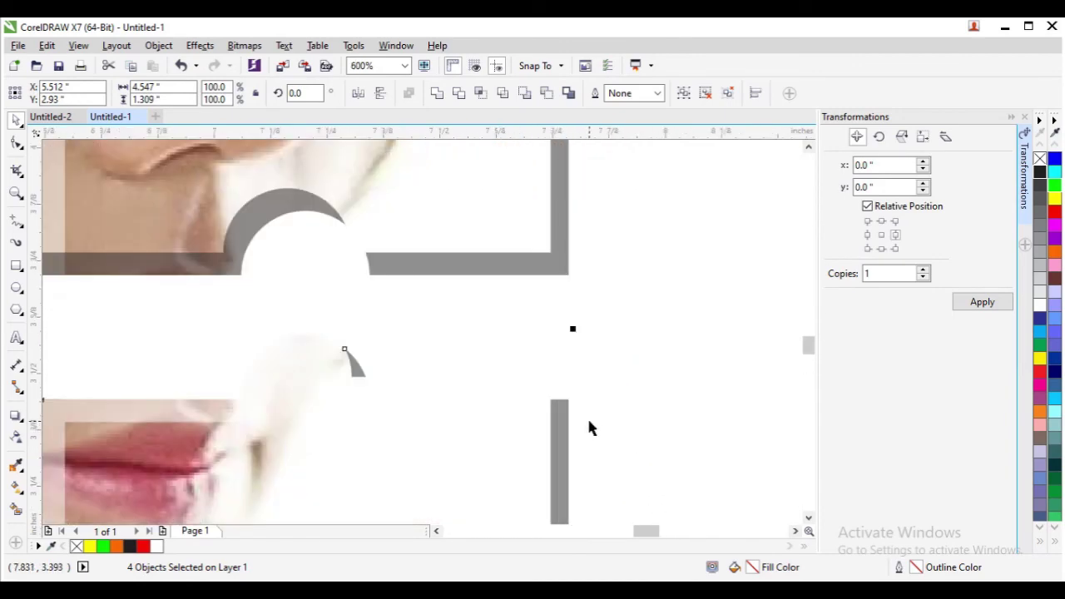
scroll(574, 400, down, 3)
scroll(152, 412, up, 2)
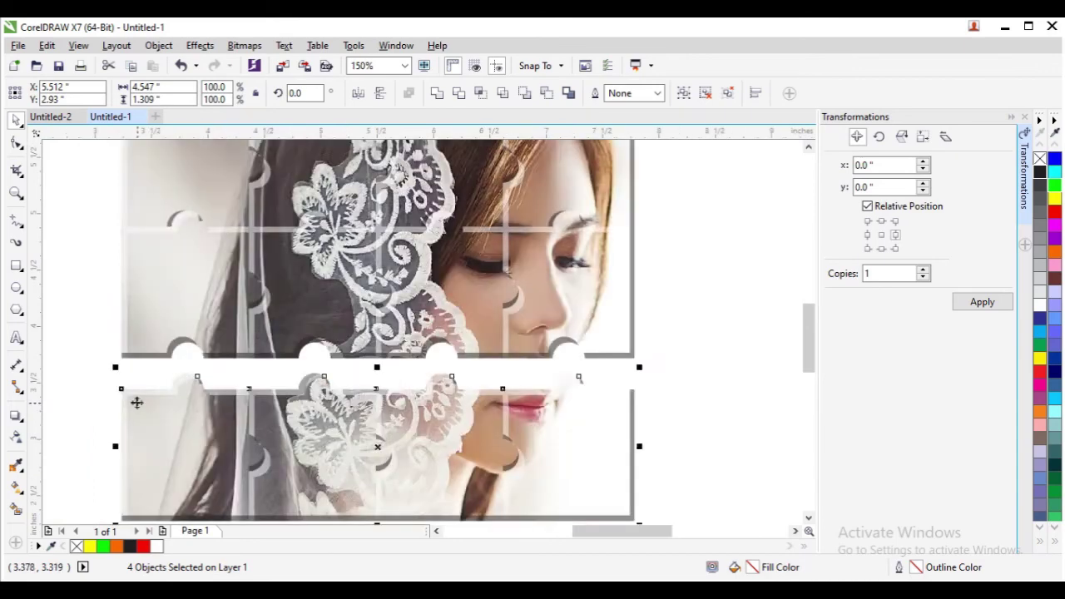
drag(106, 376, 106, 302)
scroll(223, 332, down, 2)
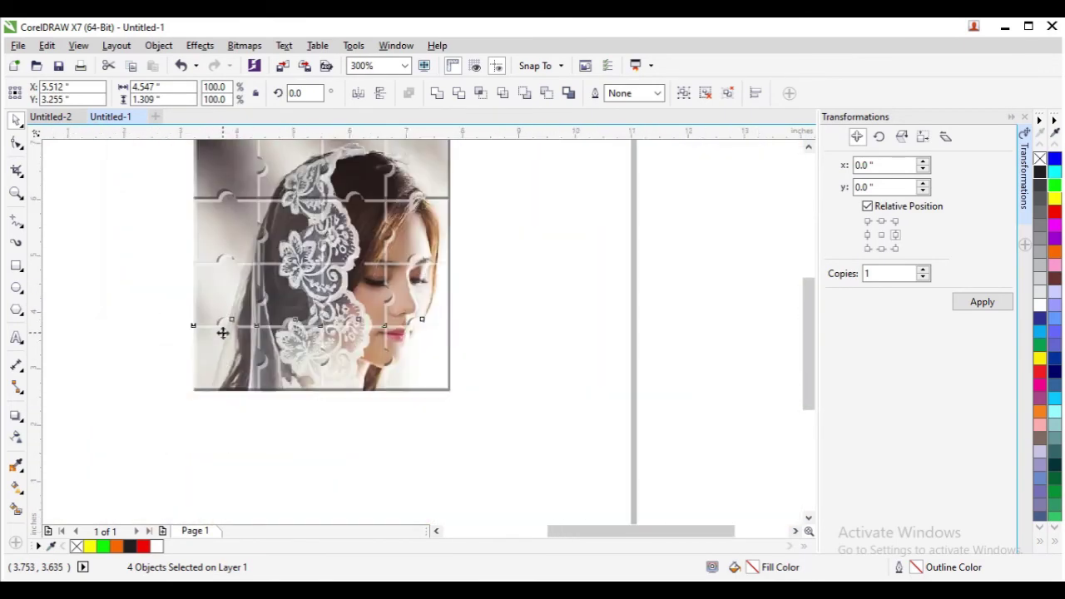
scroll(193, 204, up, 2)
scroll(193, 211, down, 3)
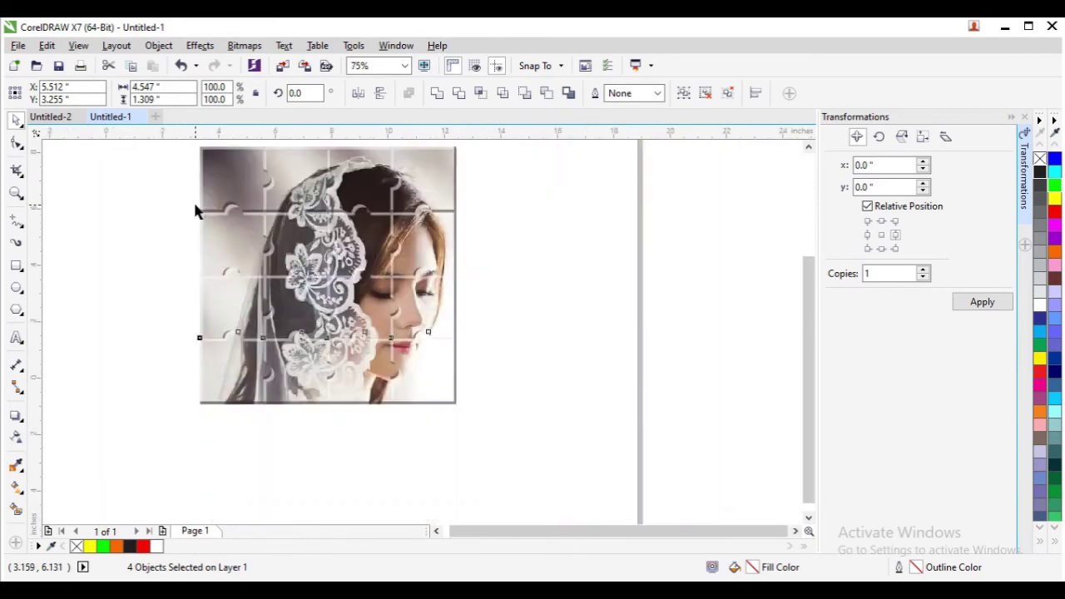
Select the twelve pieces of the lower three rows and fit them against the top row, at about Y 4.422 inches
click(186, 193)
drag(186, 193, 349, 310)
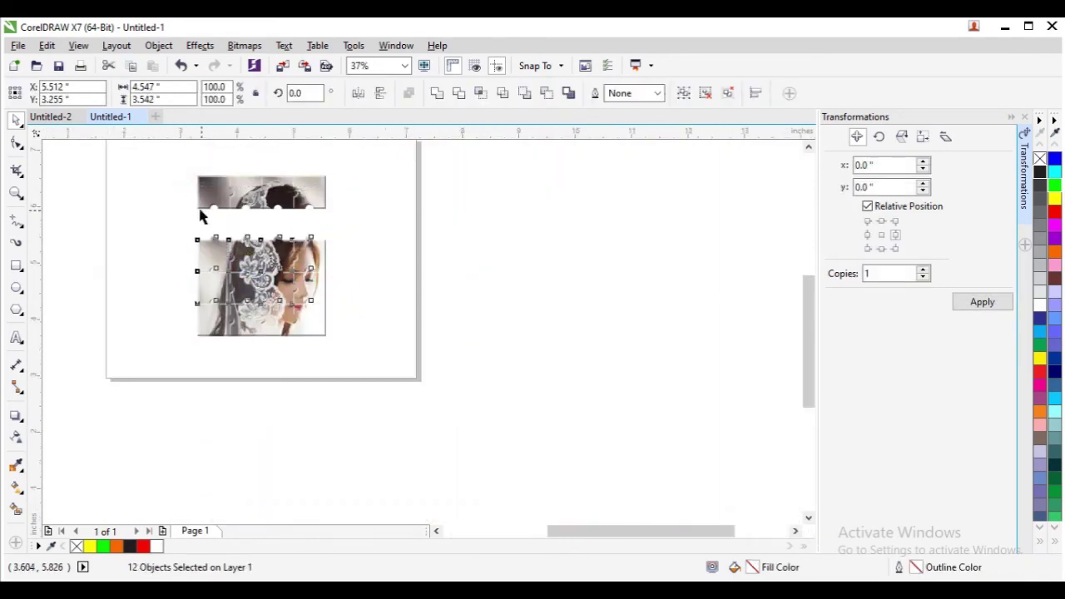
scroll(207, 268, up, 2)
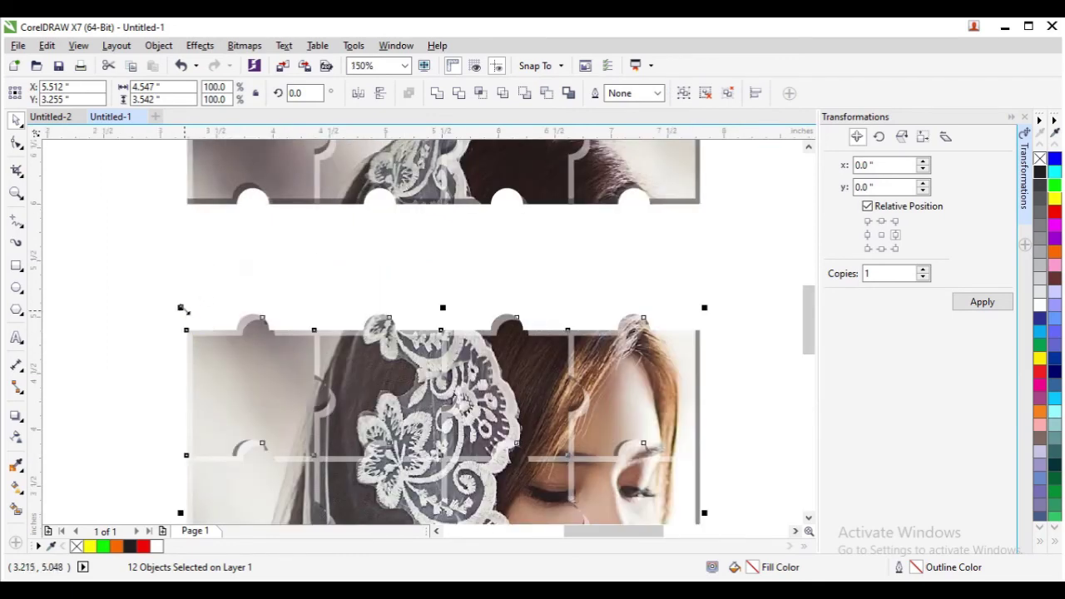
drag(186, 330, 186, 198)
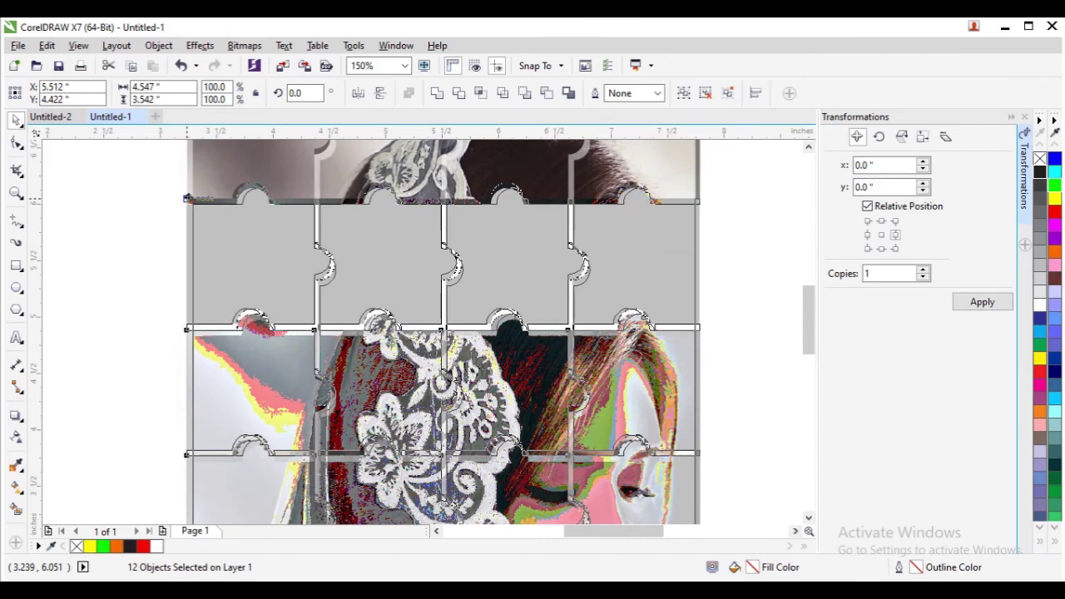
scroll(266, 244, down, 2)
Select all sixteen pieces and scale the puzzle up to about 5.567 by 5.53 inches
drag(243, 192, 397, 345)
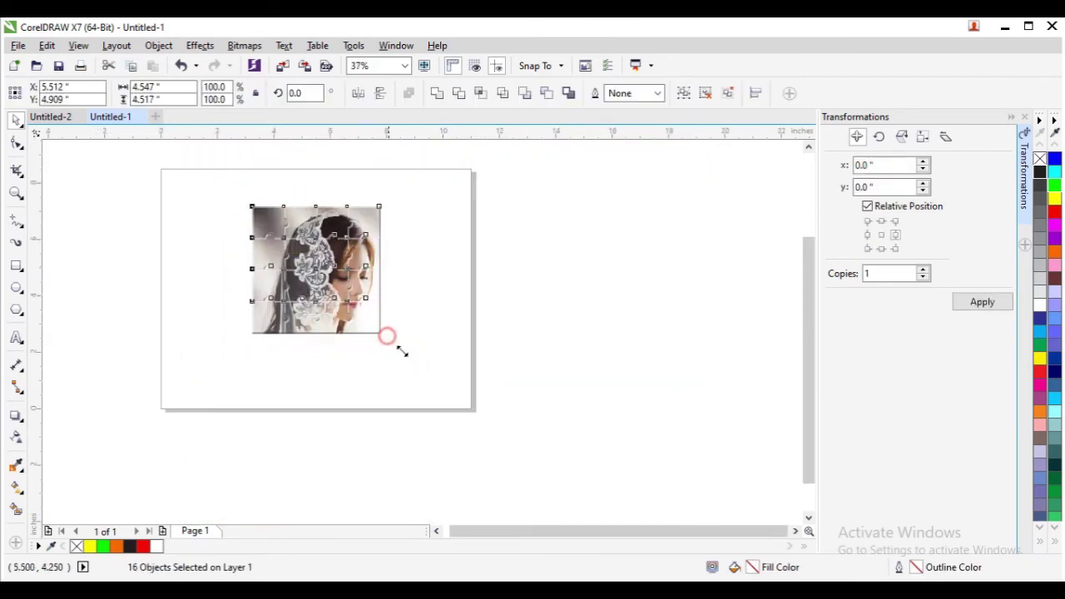
scroll(376, 296, up, 2)
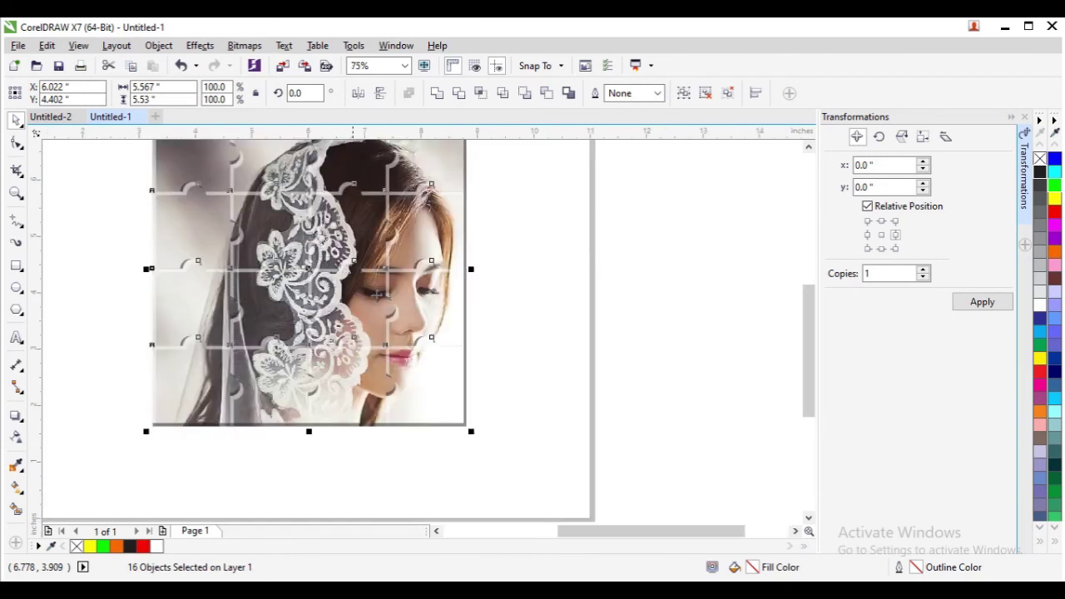
click(486, 316)
scroll(485, 309, down, 2)
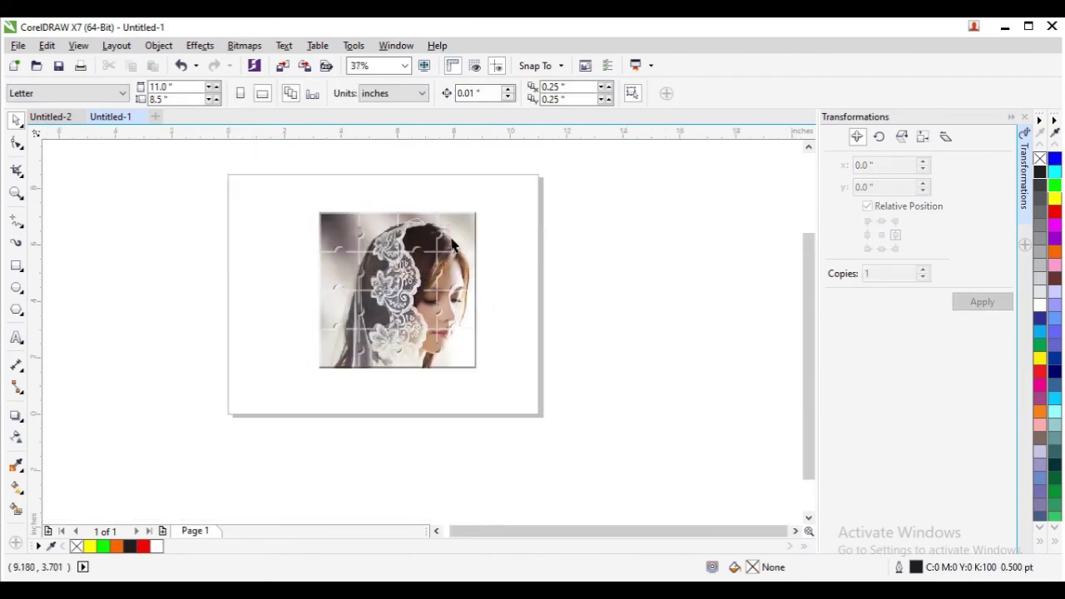
Move the upper-right corner piece outward to about X 8.251, Y 6.557 inches and the upper-left one to about X 3.909, Y 6.763 inches
click(431, 215)
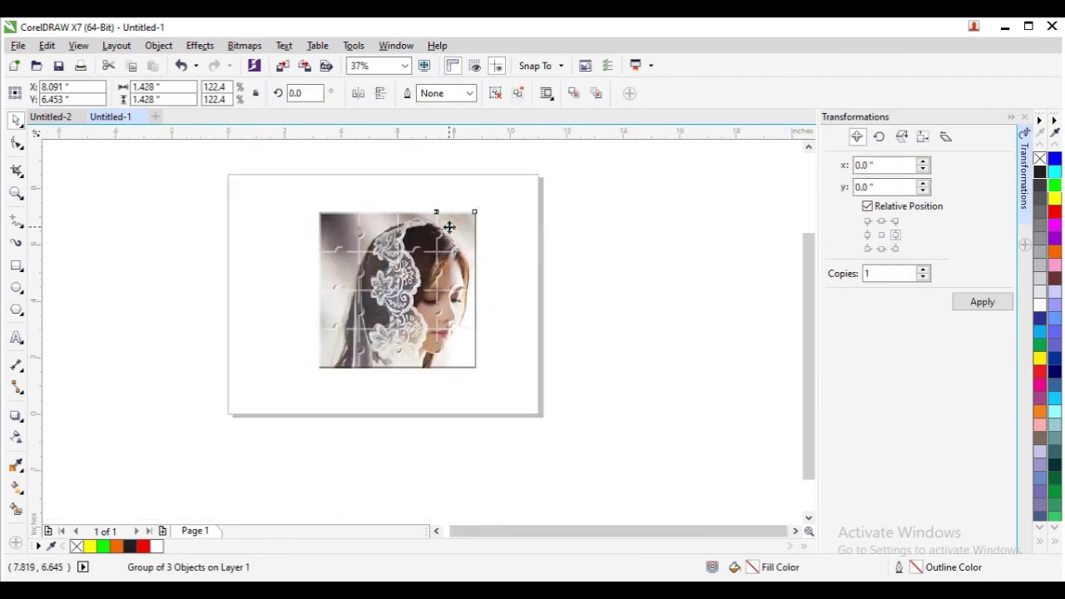
drag(450, 224, 508, 232)
scroll(433, 241, up, 4)
scroll(519, 235, down, 2)
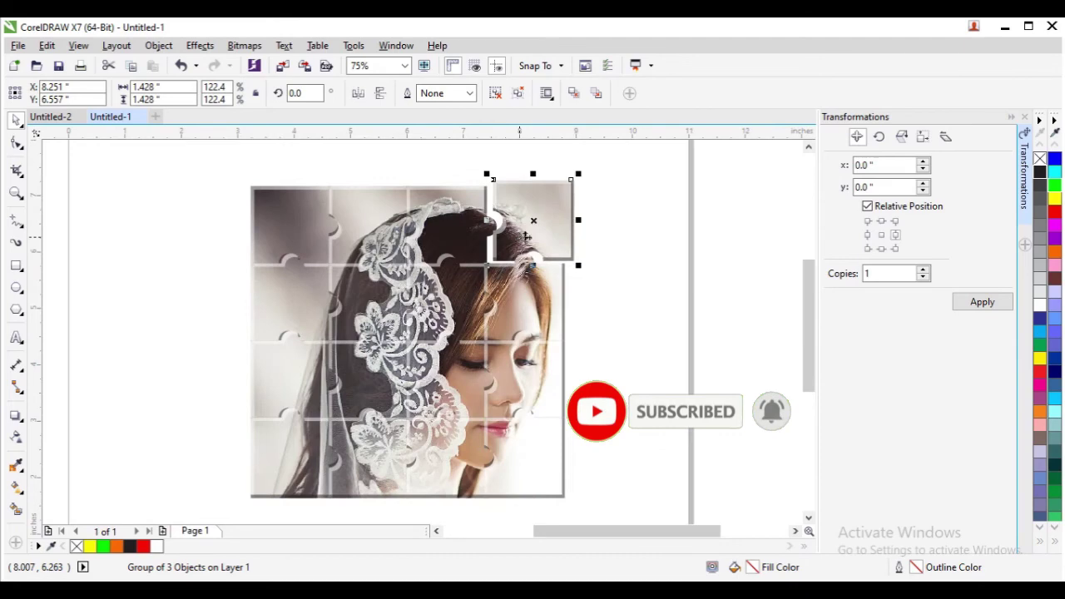
click(574, 281)
scroll(511, 315, down, 2)
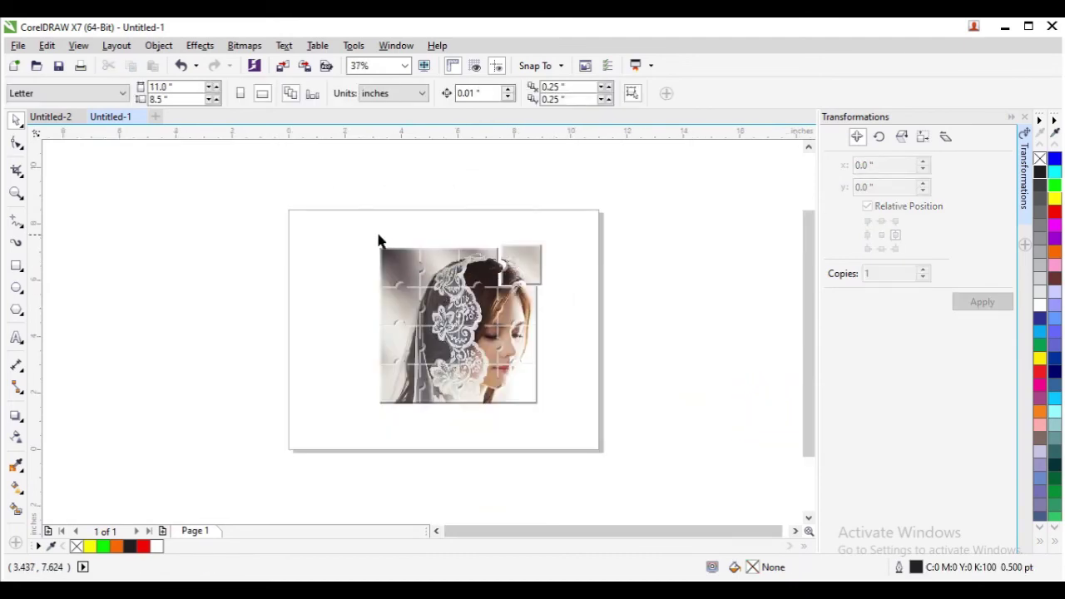
drag(402, 264, 401, 263)
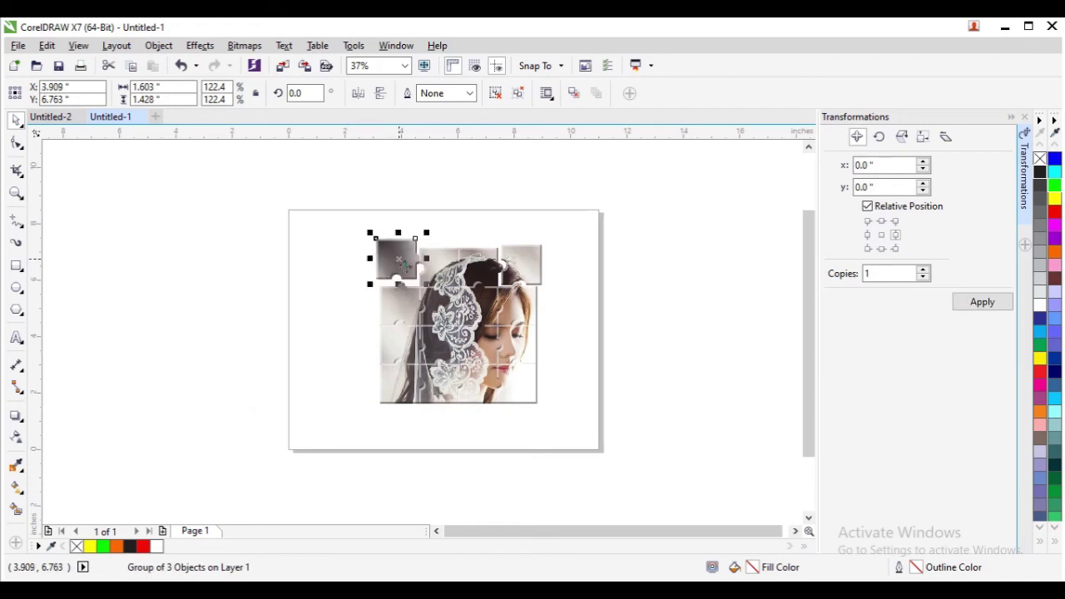
Move the first and second bottom-row pieces down from the picture and rotate each, the first to about 353.7°
click(385, 378)
drag(382, 378, 478, 393)
scroll(374, 380, up, 2)
click(484, 390)
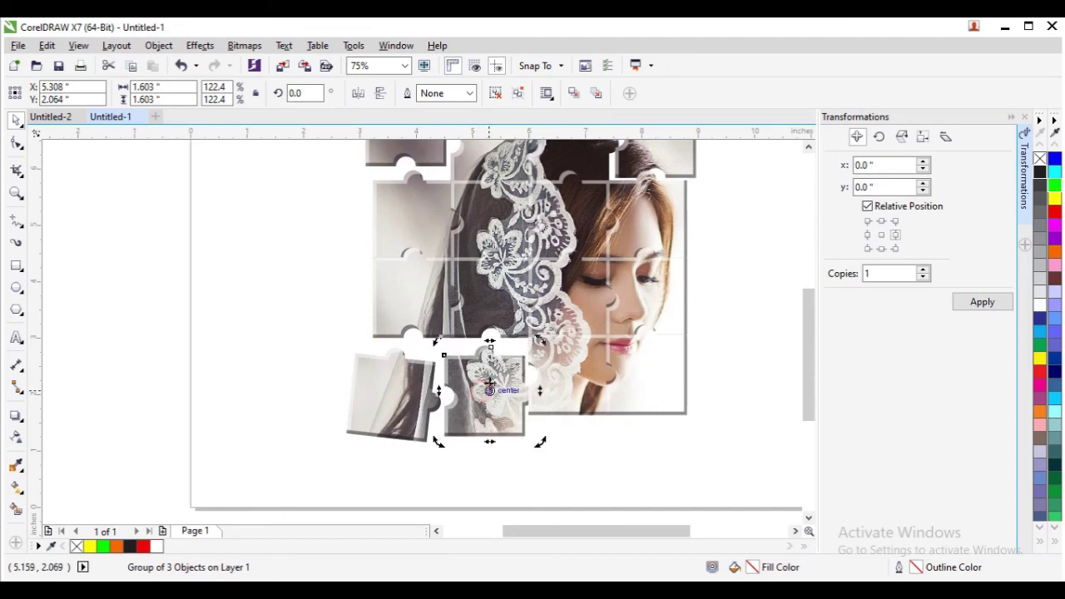
mouse_move(540, 341)
mouse_down()
mouse_move(572, 368)
mouse_move(567, 393)
mouse_up()
Move the third bottom-row piece down from the picture and rotate it to about 338.7°
click(574, 363)
click(567, 393)
drag(626, 354, 633, 364)
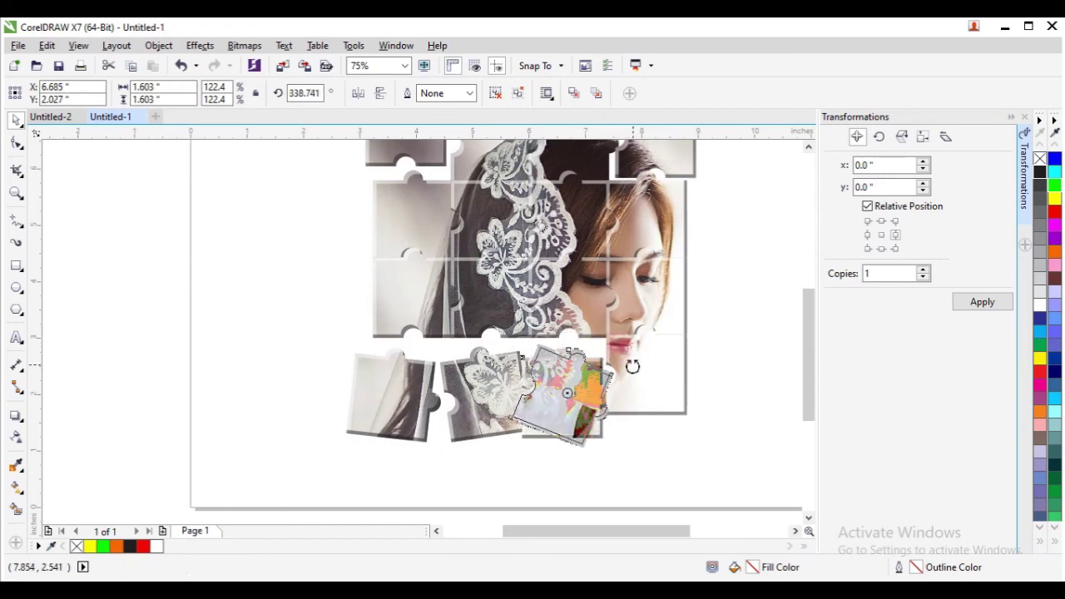
Shift the first bottom-row piece left to about X 3.084 inches and move the second one left toward it
click(389, 389)
drag(389, 389, 361, 387)
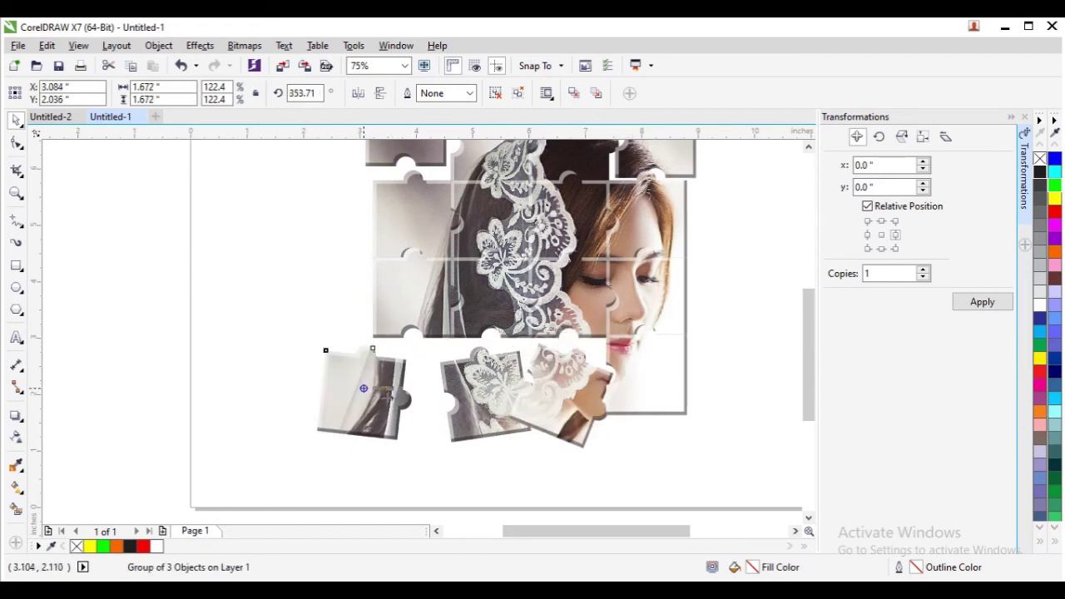
click(469, 401)
drag(466, 388, 460, 392)
double_click(559, 401)
Move the leftmost third-row piece left, away from the picture, and rotate it slightly counterclockwise
click(428, 317)
drag(429, 316, 364, 315)
click(371, 280)
drag(405, 247, 385, 237)
click(490, 298)
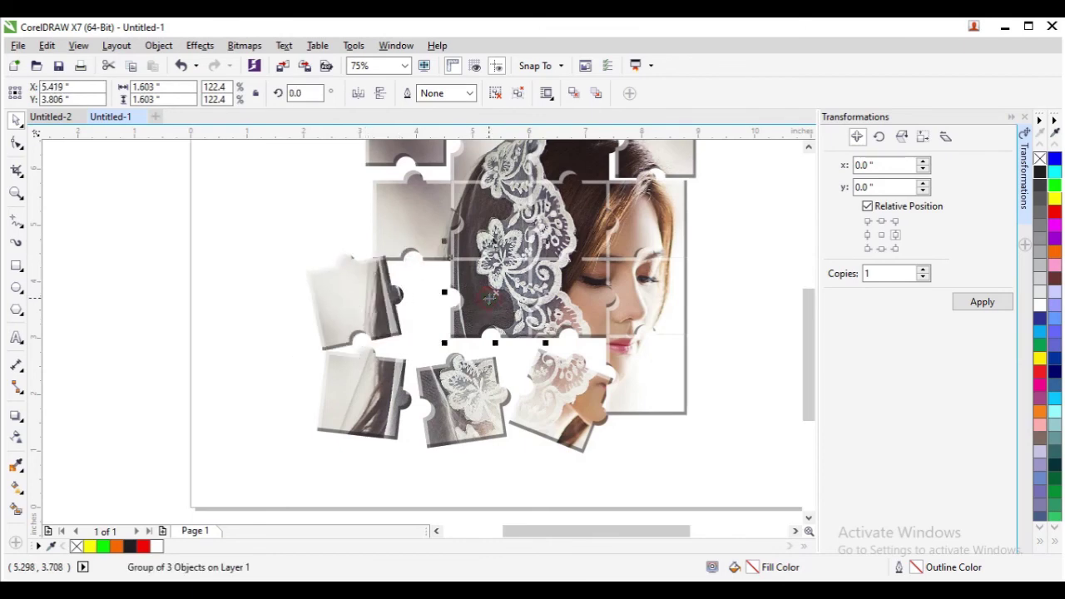
Move the leftmost second-row piece left and rotate it to about 349.4°
drag(416, 225, 404, 228)
click(405, 228)
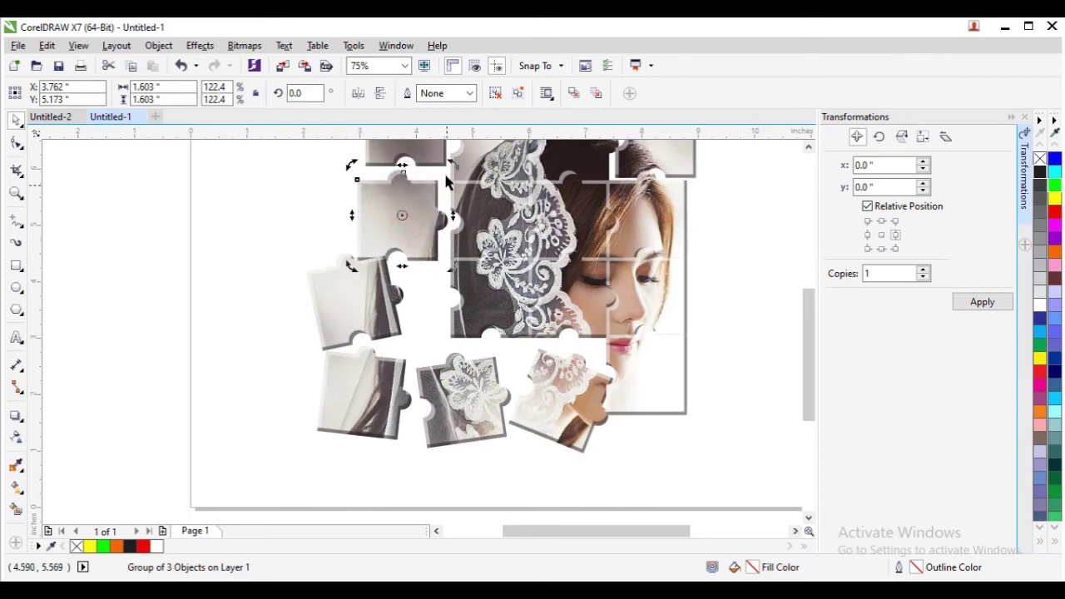
drag(449, 167, 459, 179)
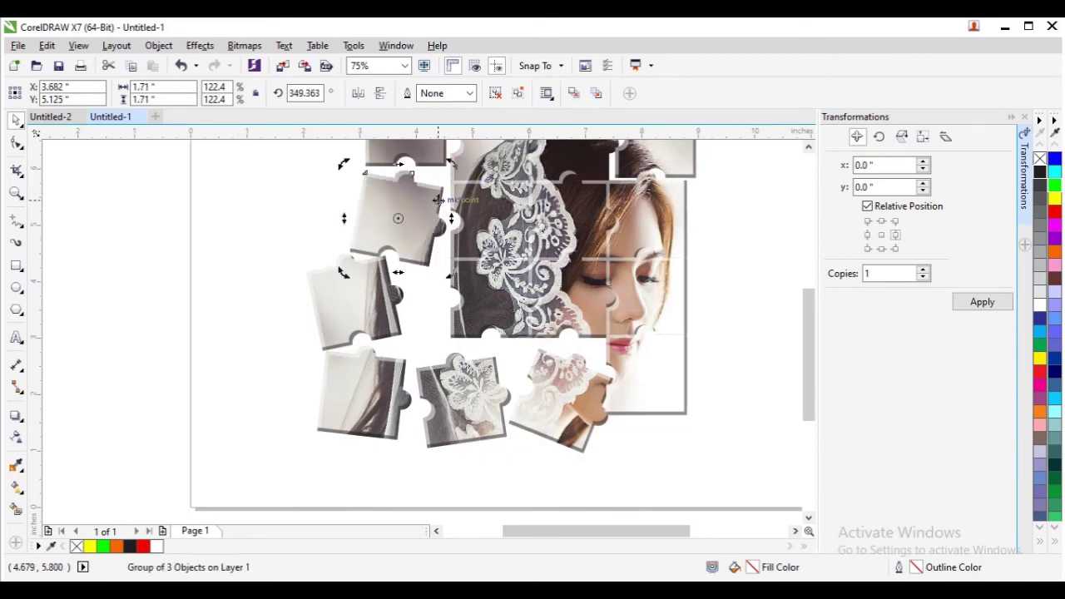
Move the second piece of the third row left, away from the picture, and rotate it slightly clockwise
drag(468, 301, 444, 303)
click(494, 272)
drag(518, 256, 537, 275)
click(665, 305)
scroll(663, 306, down, 2)
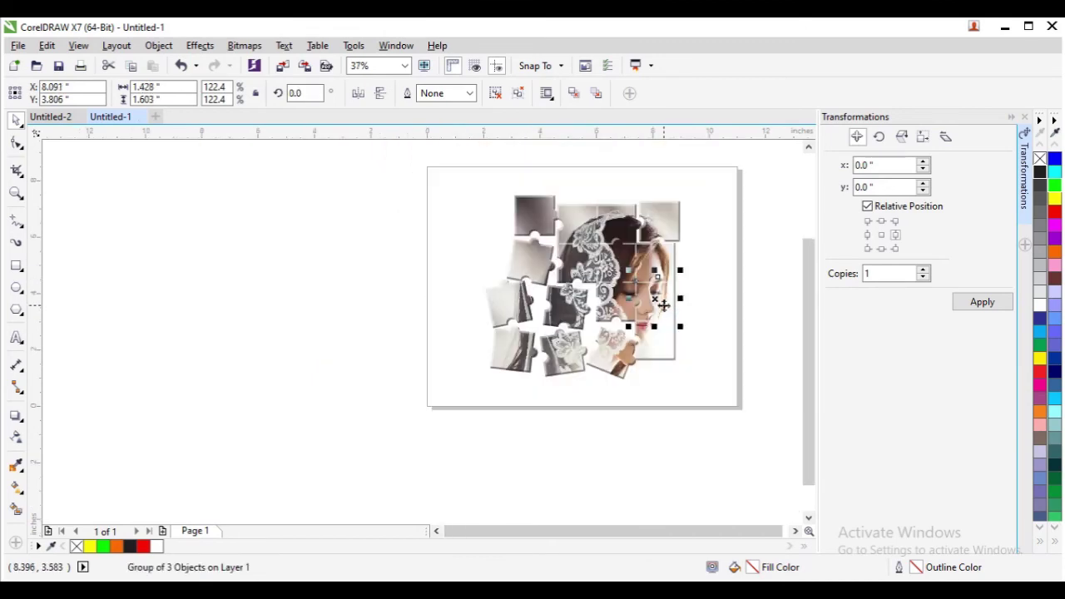
click(705, 265)
Move the upper-right corner piece further out to about X 8.34, Y 6.694 inches
click(544, 218)
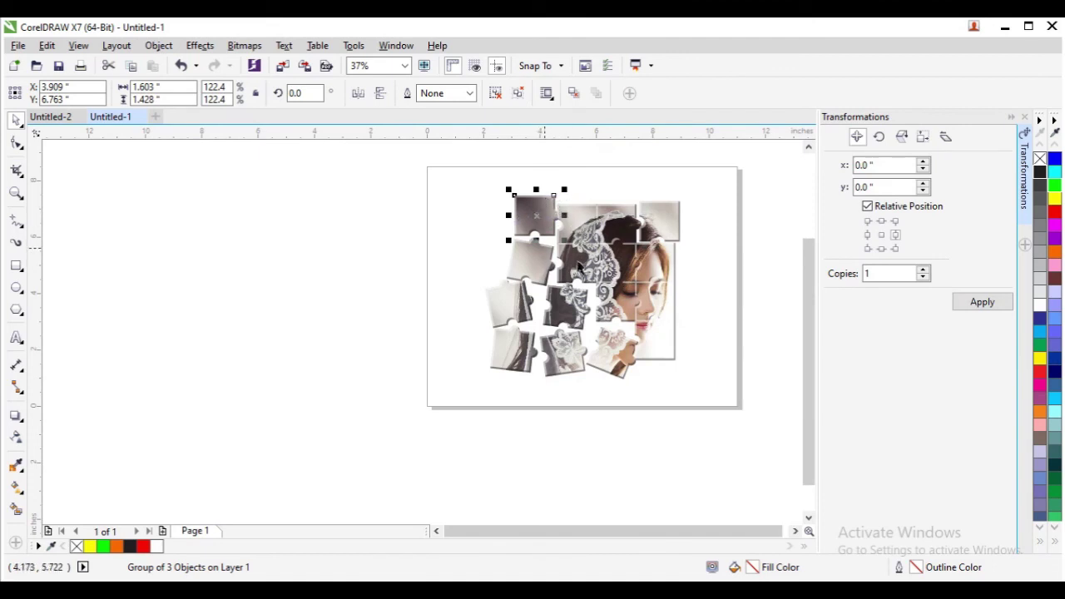
click(691, 268)
click(671, 221)
drag(675, 233, 687, 214)
scroll(682, 212, up, 2)
scroll(703, 238, down, 2)
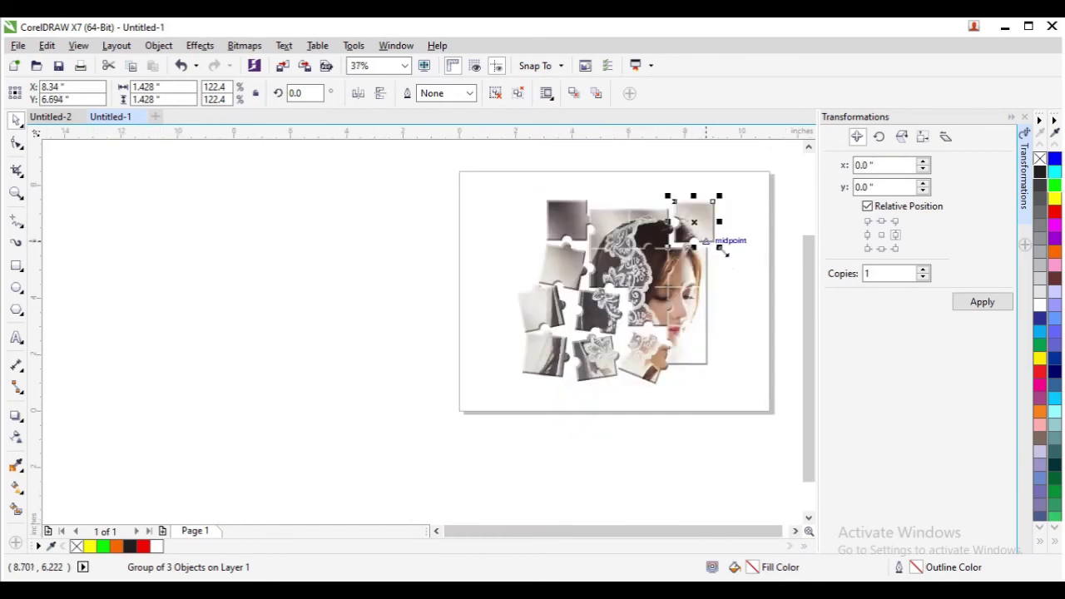
click(738, 275)
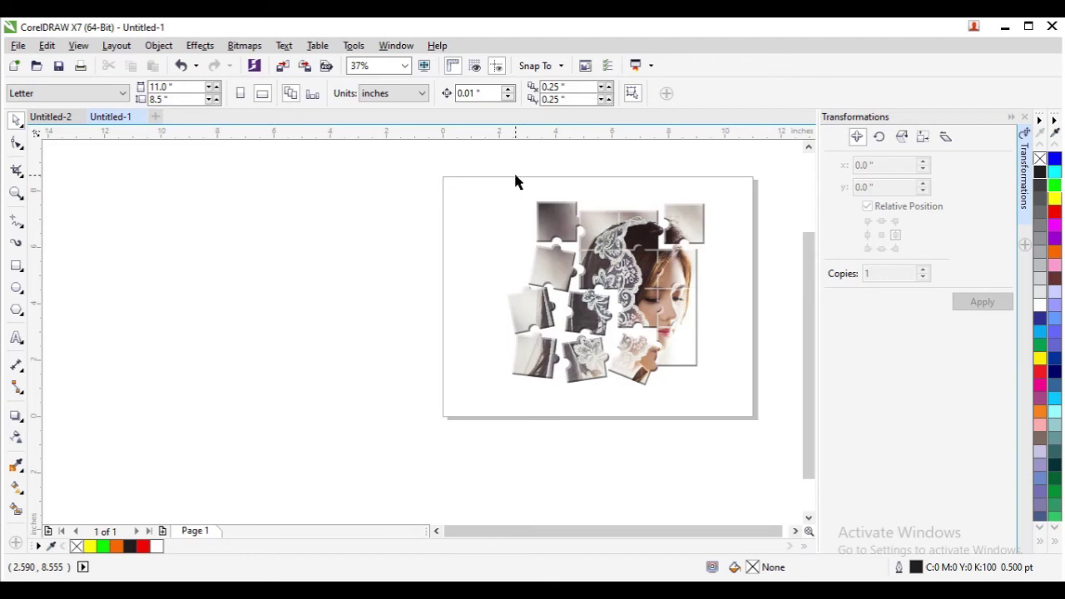
Select all sixteen pieces, shift them left to about X 5.164 inches, and create a boundary object around them
drag(515, 181, 746, 394)
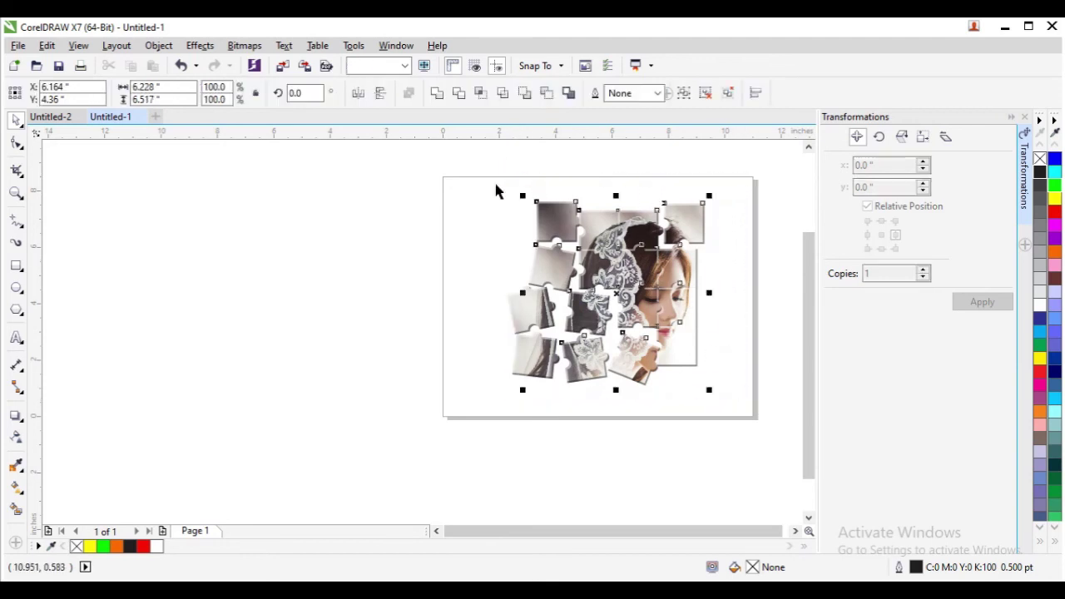
click(473, 172)
drag(475, 172, 730, 378)
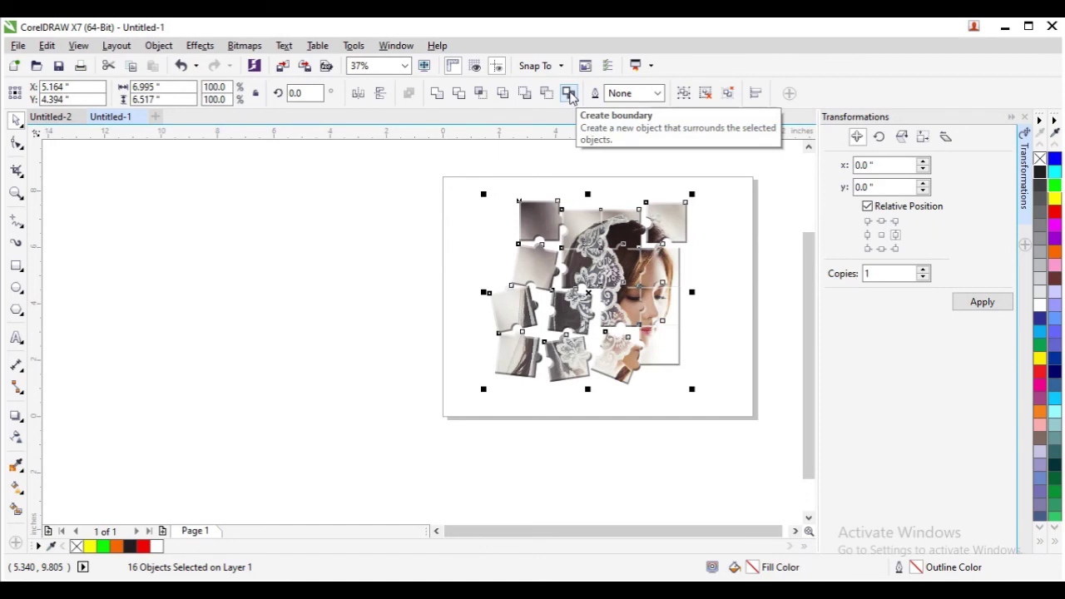
click(569, 93)
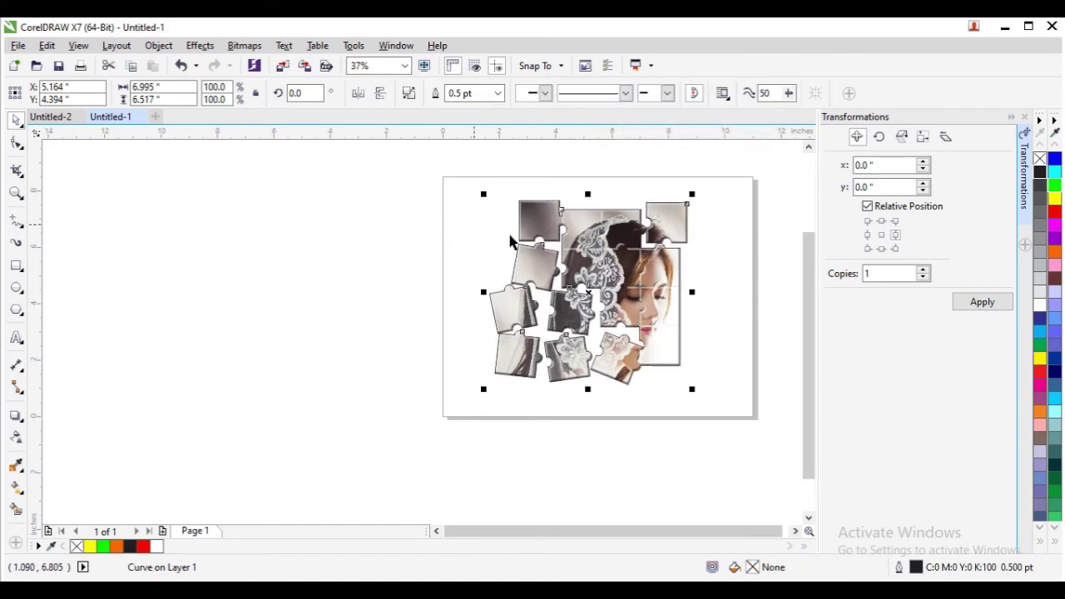
scroll(512, 303, up, 2)
scroll(512, 303, down, 2)
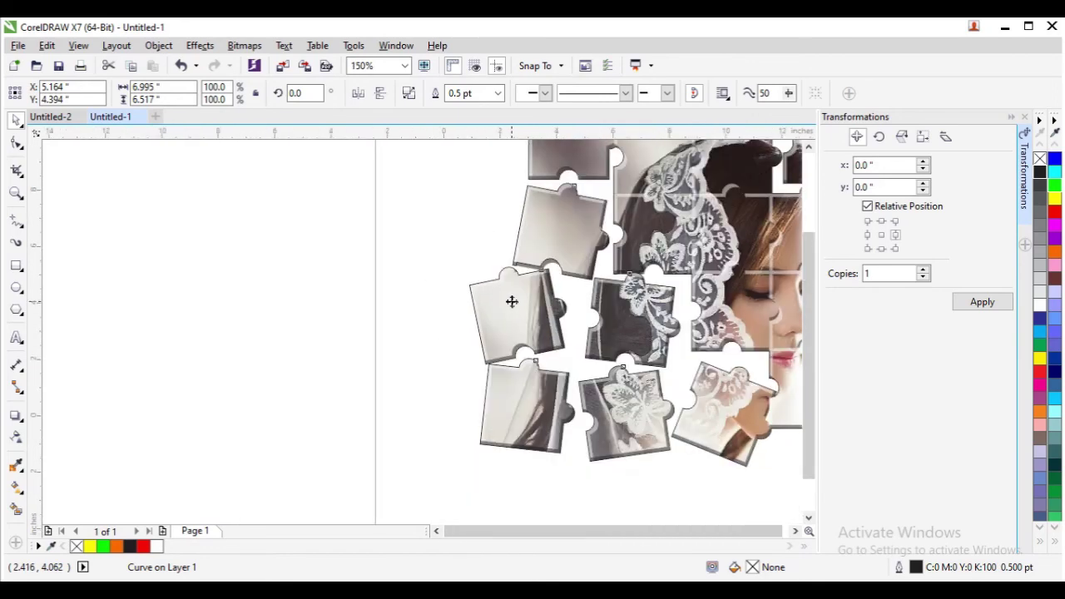
scroll(666, 241, up, 3)
scroll(657, 257, down, 1)
scroll(657, 256, down, 2)
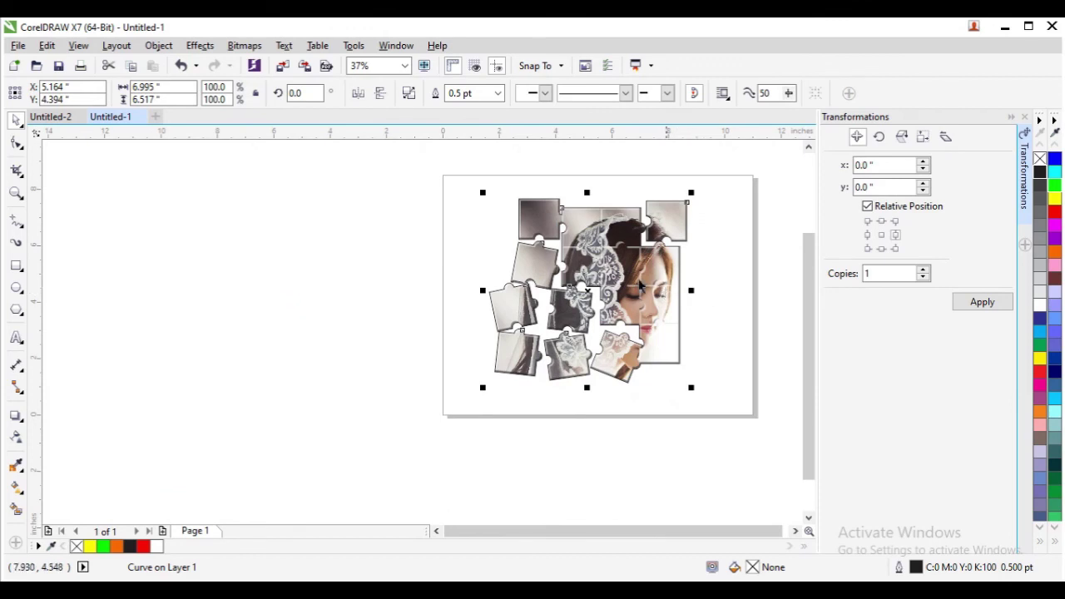
Fill the puzzle boundary shape with black and convert it to a 300 dpi RGB bitmap with anti-aliasing and transparent background
click(1039, 174)
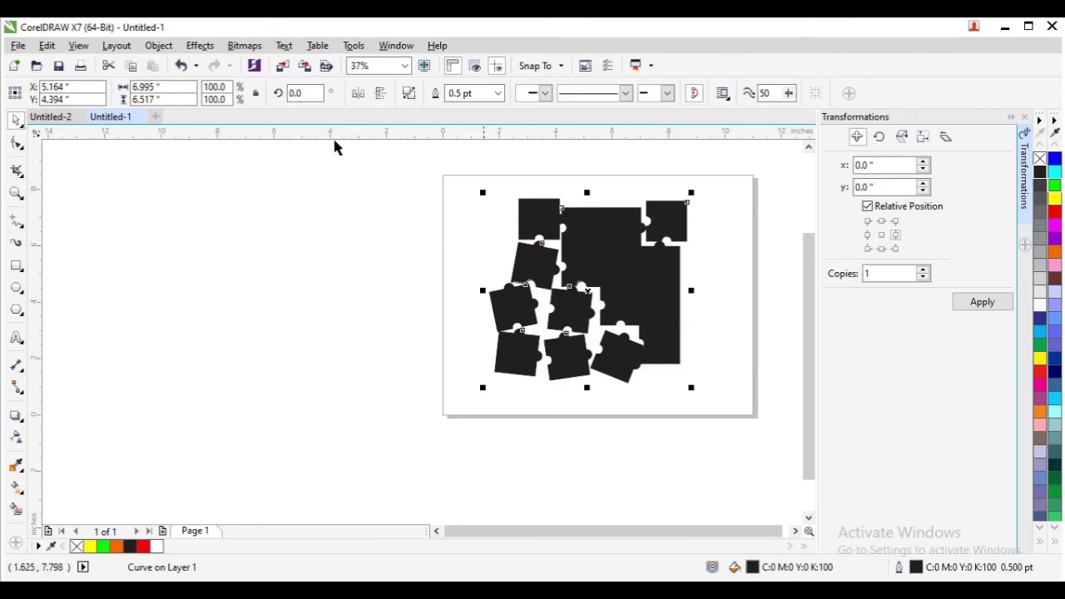
click(243, 46)
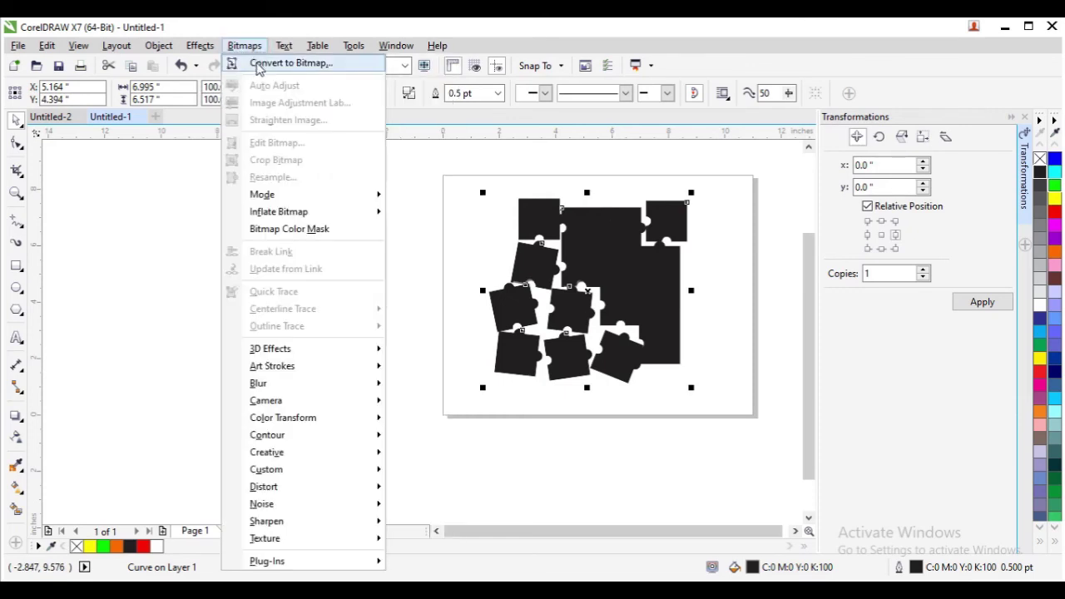
click(259, 65)
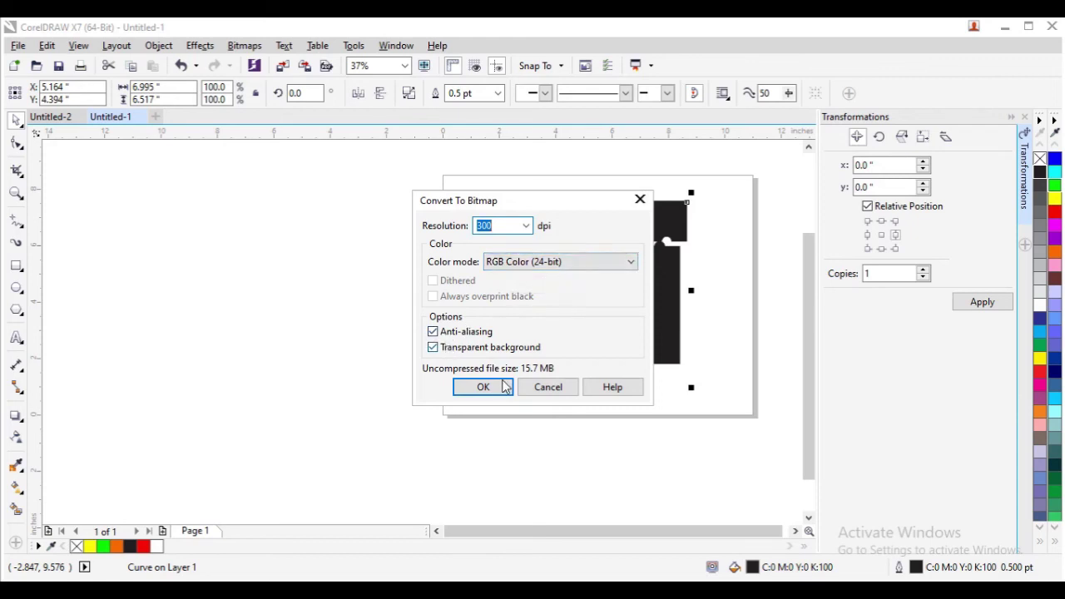
click(483, 387)
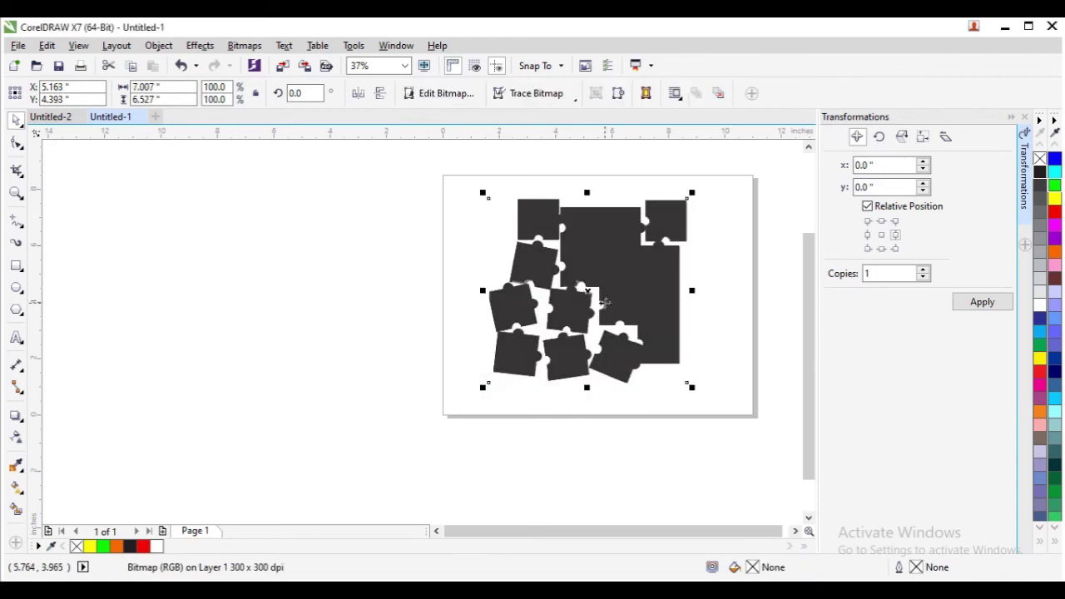
Apply a Gaussian Blur with a 30-pixel radius to the black boundary bitmap
click(246, 46)
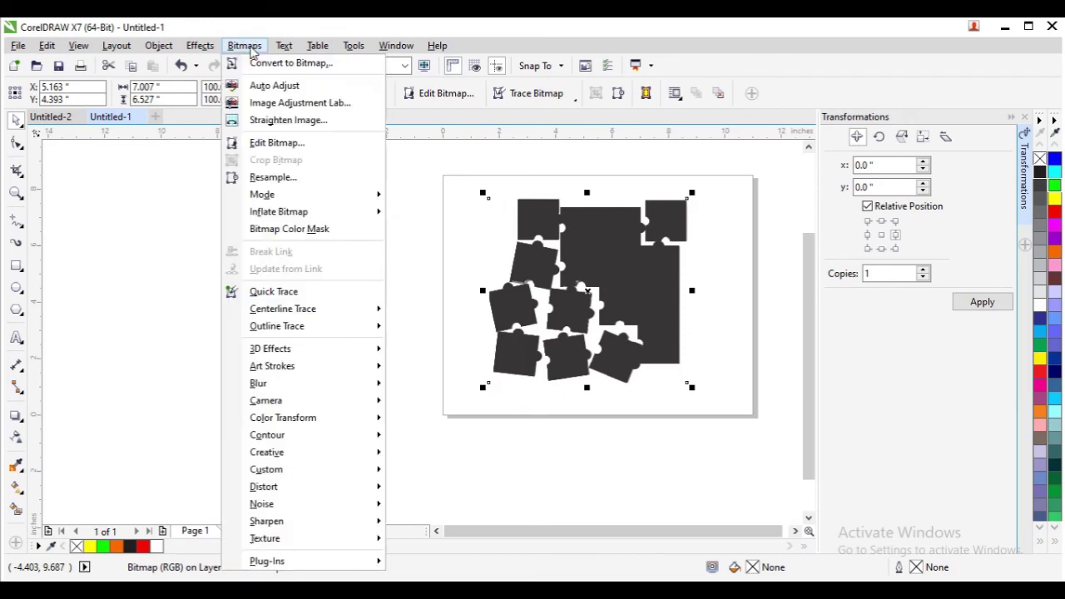
mouse_move(304, 382)
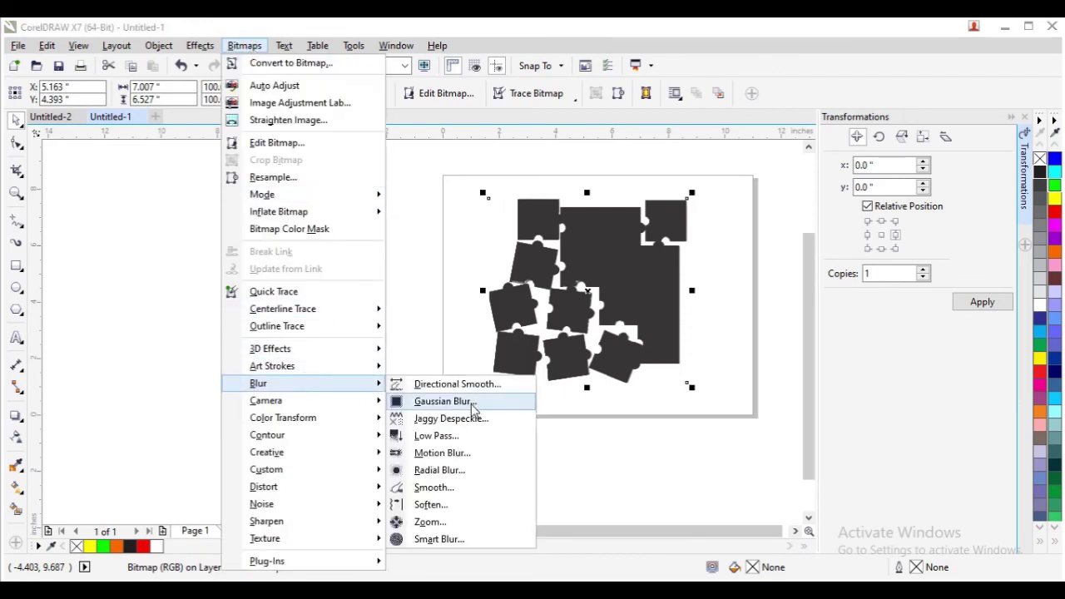
click(471, 404)
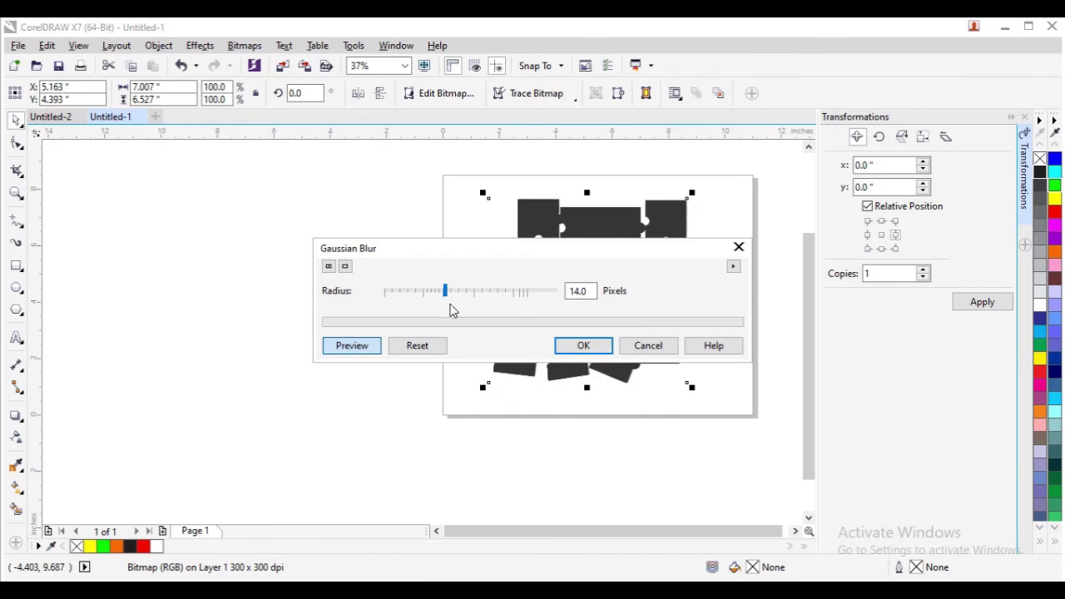
drag(450, 298, 462, 298)
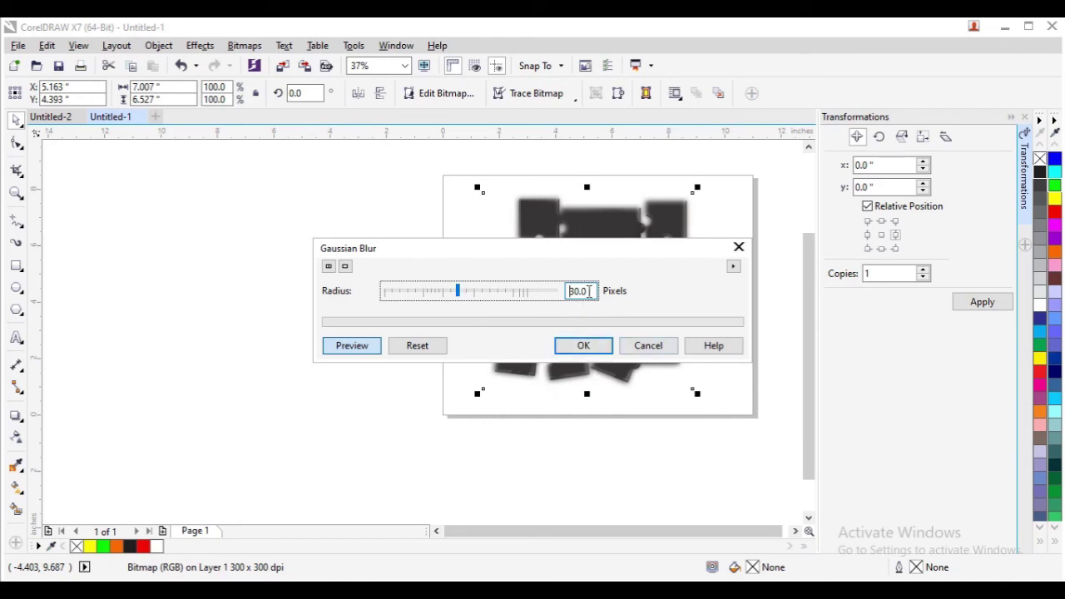
click(591, 348)
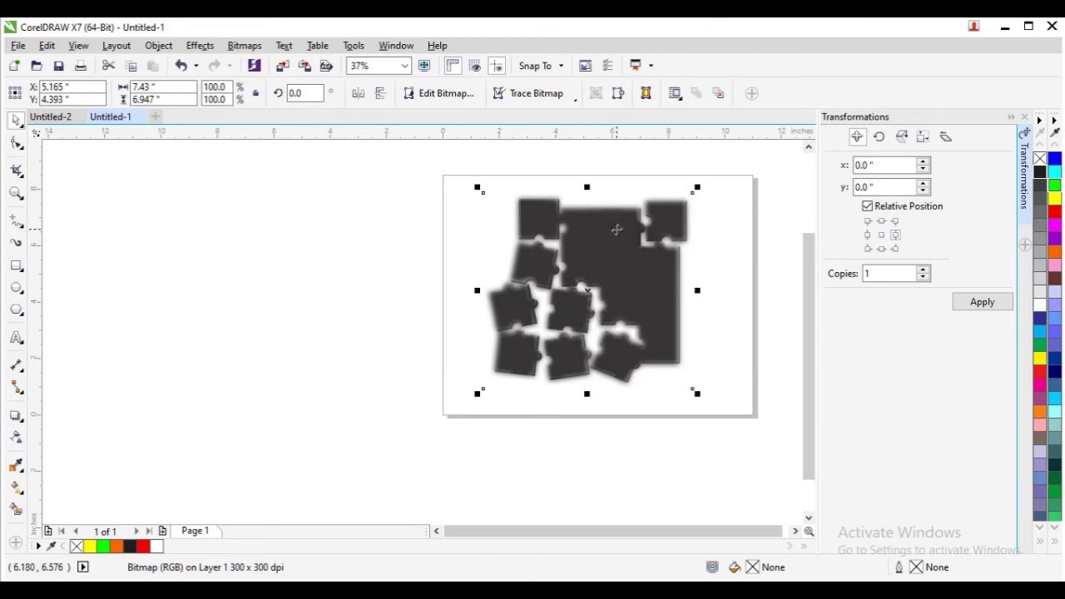
Send the blurred bitmap behind all puzzle pieces as a shadow and inspect the piece edges up close
right_click(617, 230)
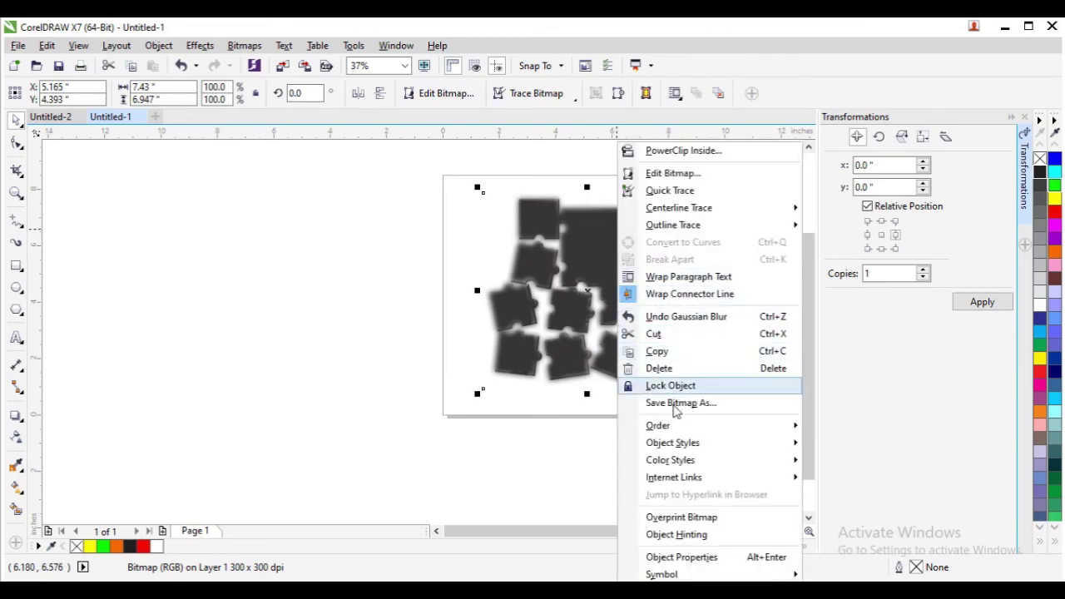
mouse_move(691, 425)
click(842, 437)
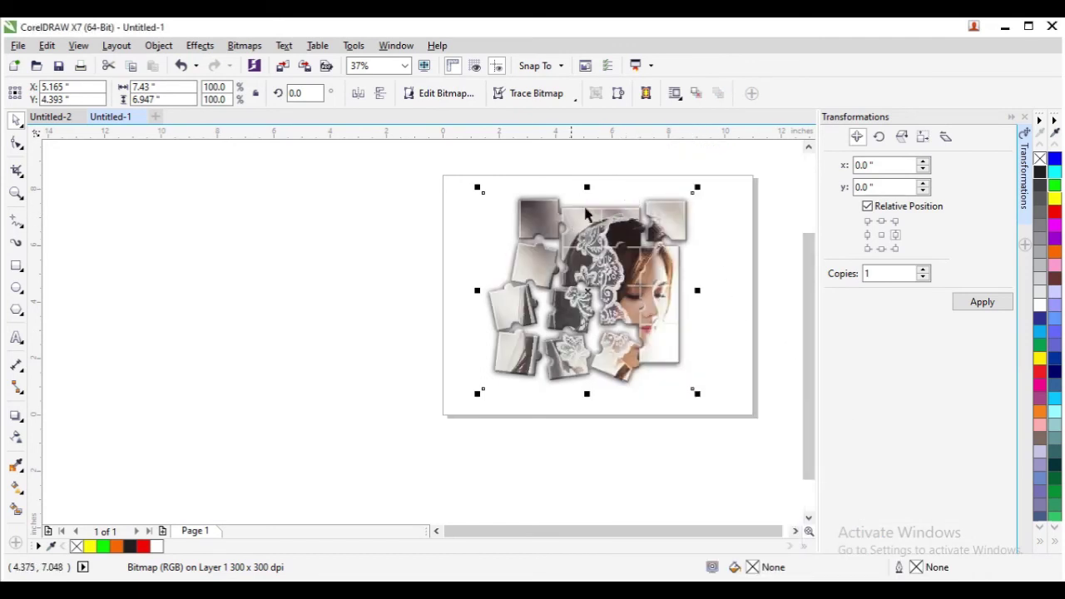
scroll(582, 213, up, 2)
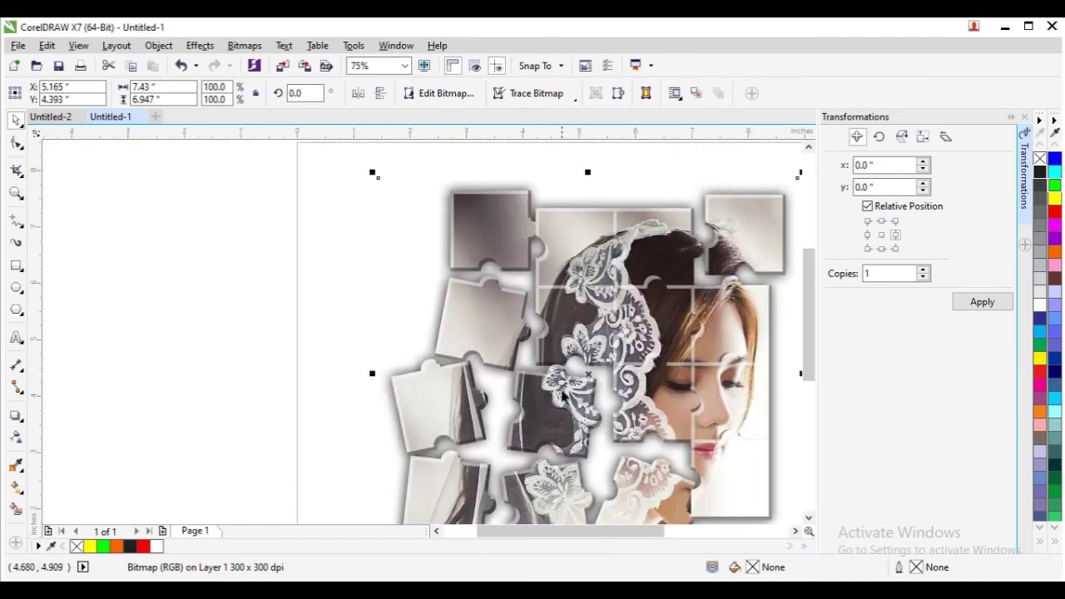
scroll(583, 407, down, 2)
scroll(642, 446, up, 2)
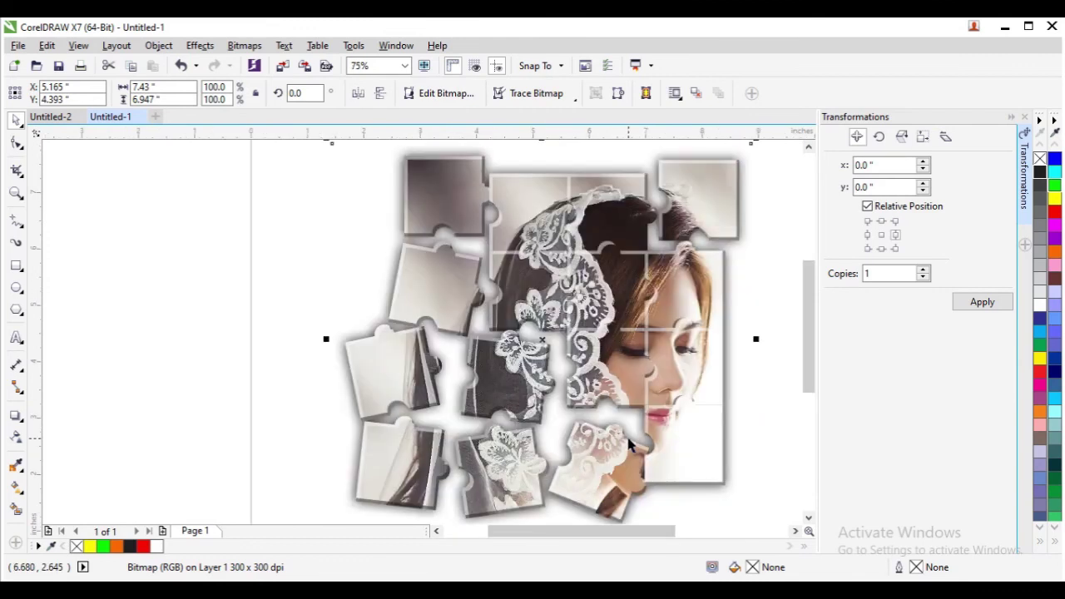
scroll(665, 404, down, 2)
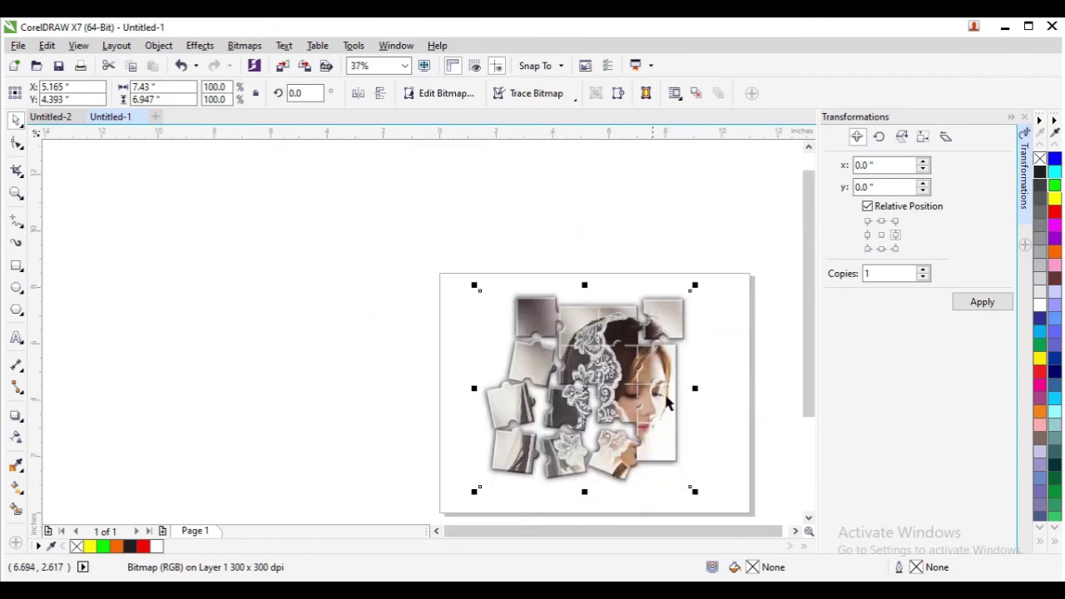
Select all the puzzle pieces with their shadow and move them to about X 5.572, Y 4.056 inches, then deselect
click(690, 223)
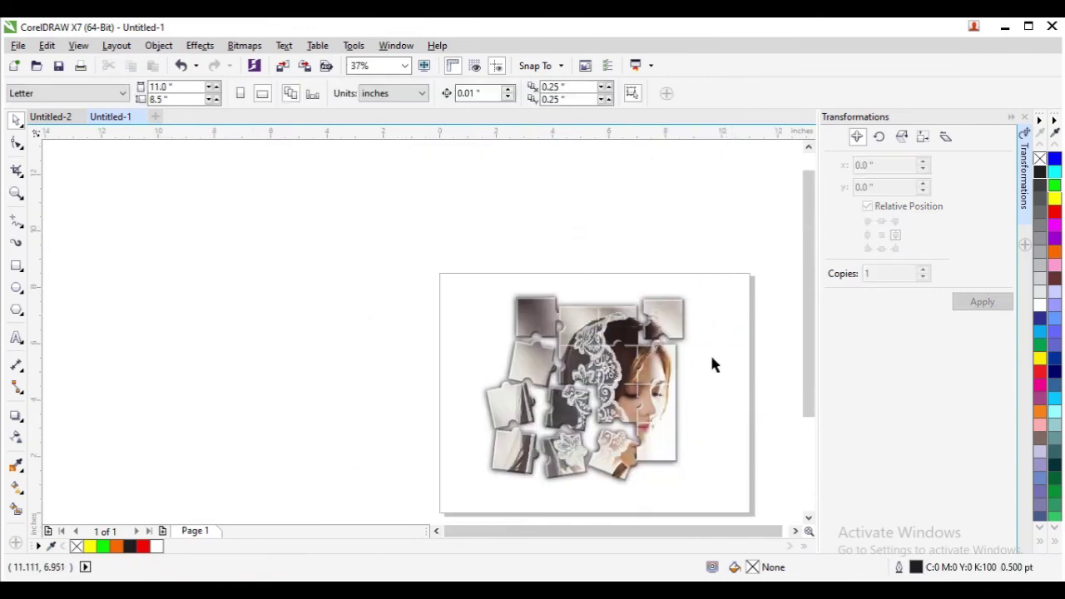
drag(475, 270, 741, 507)
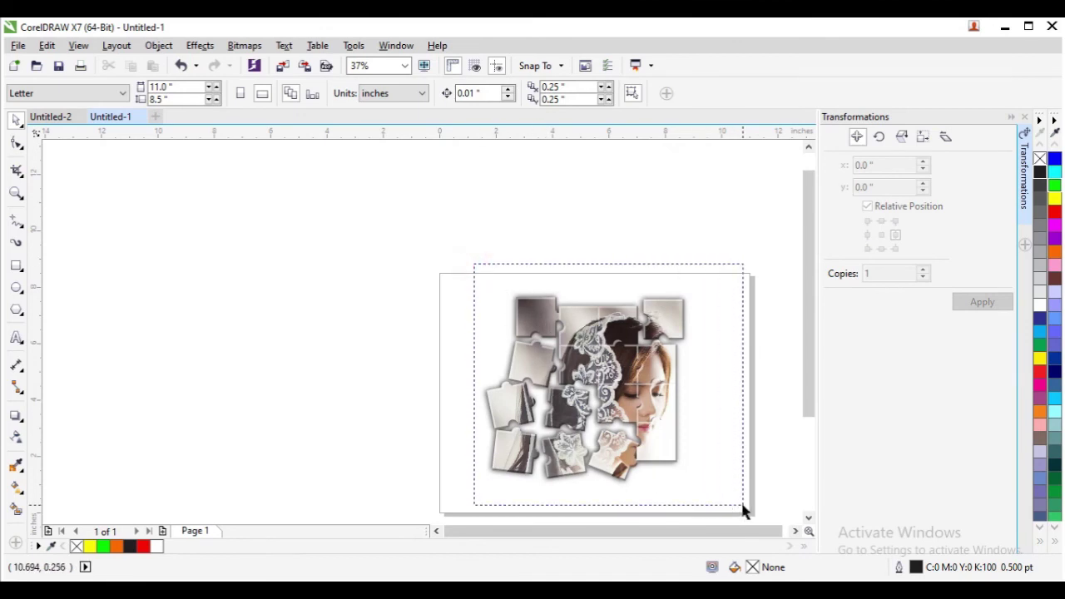
drag(638, 409, 650, 418)
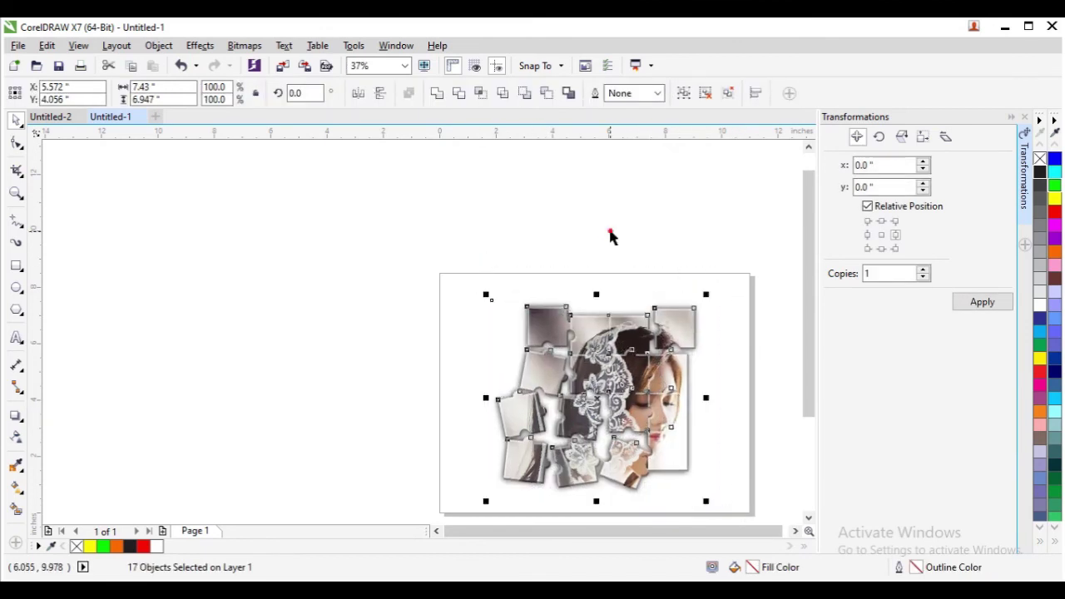
click(527, 262)
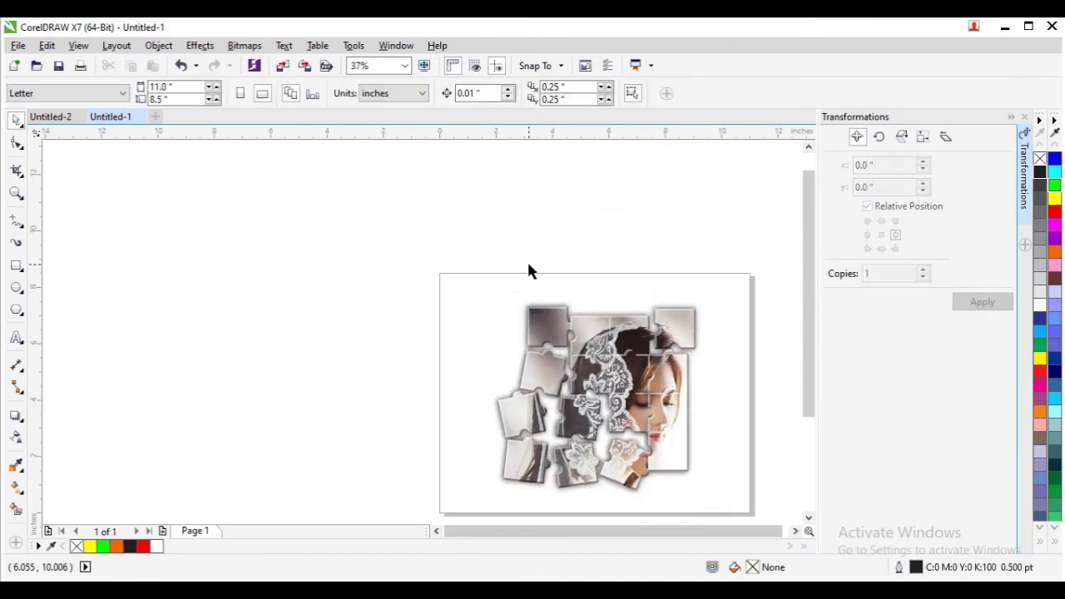
Add an 11 × 8.5 inch page-sized rectangle behind the puzzle and fill it with sky blue (#00CCFF)
double_click(15, 268)
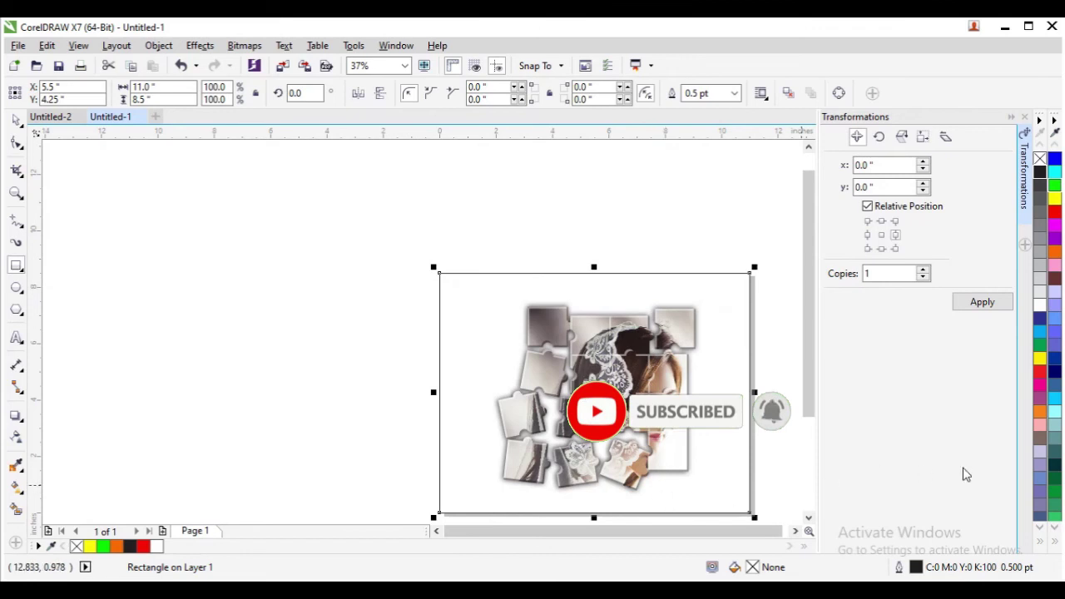
click(1054, 542)
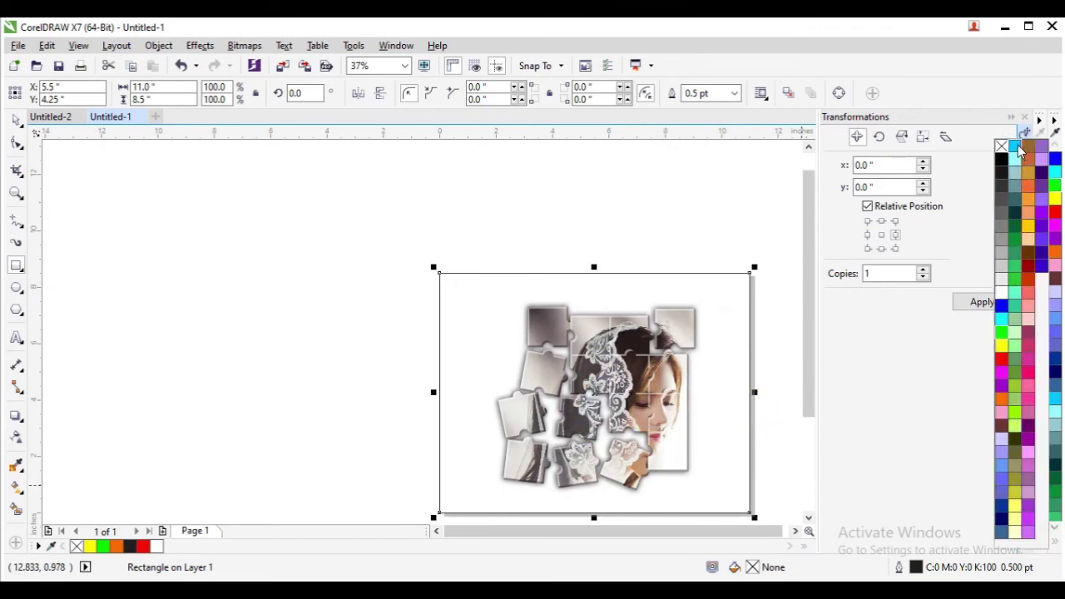
click(1015, 148)
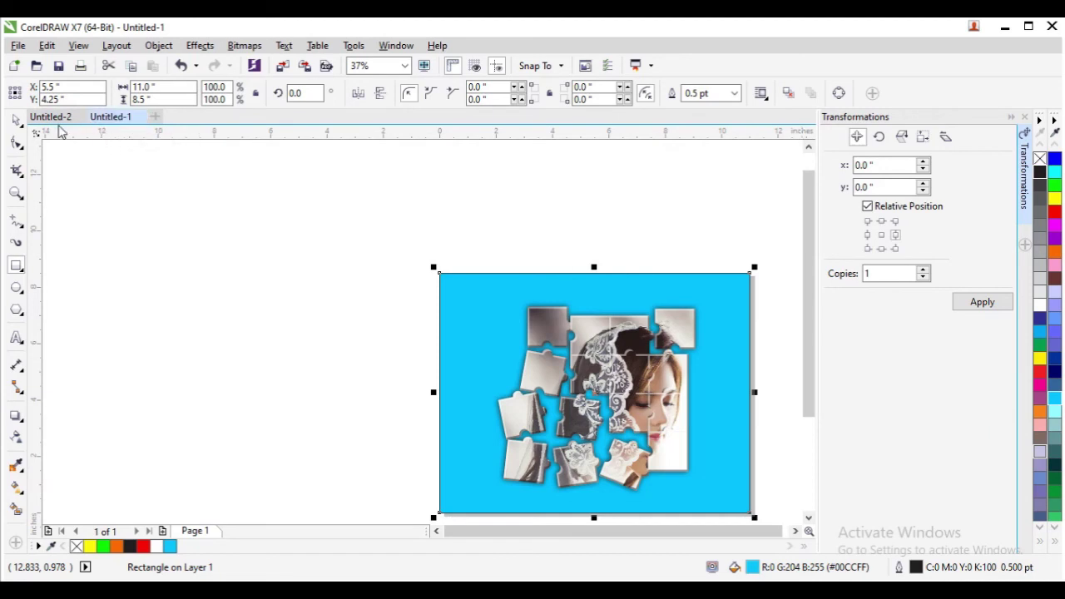
Check the Untitled-2 document, return to Untitled-1, fill the background rectangle with green (#00FF00) and remove its outline
click(54, 117)
click(98, 118)
click(1054, 542)
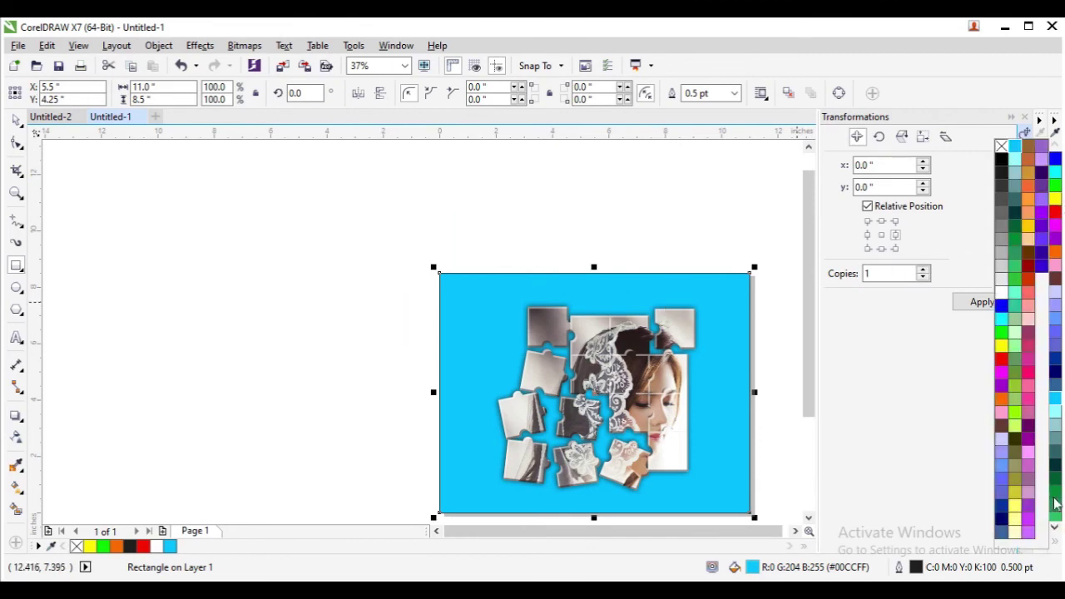
click(1056, 186)
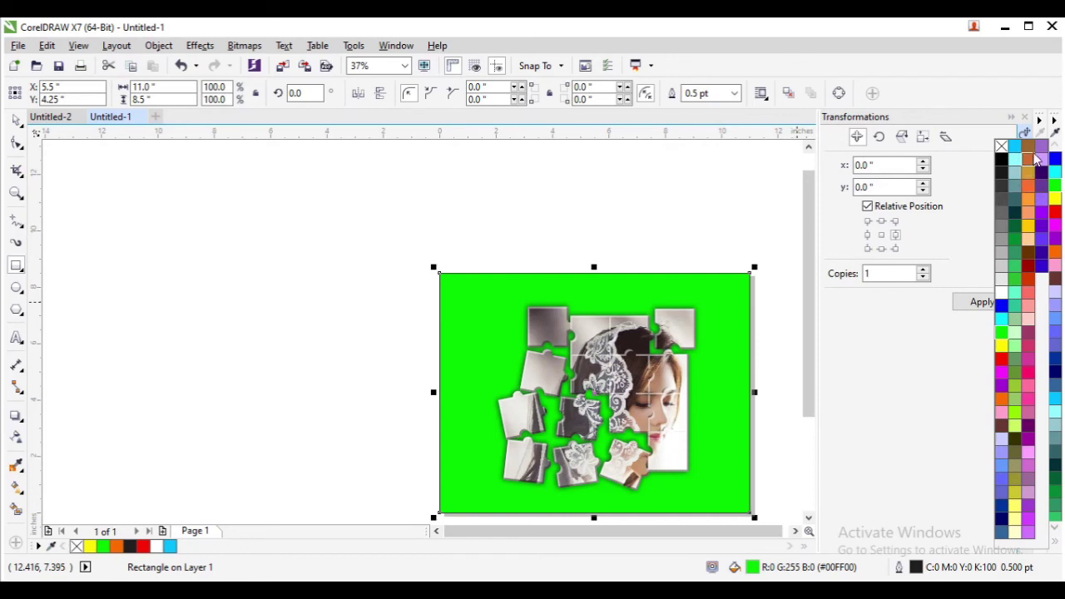
right_click(1001, 145)
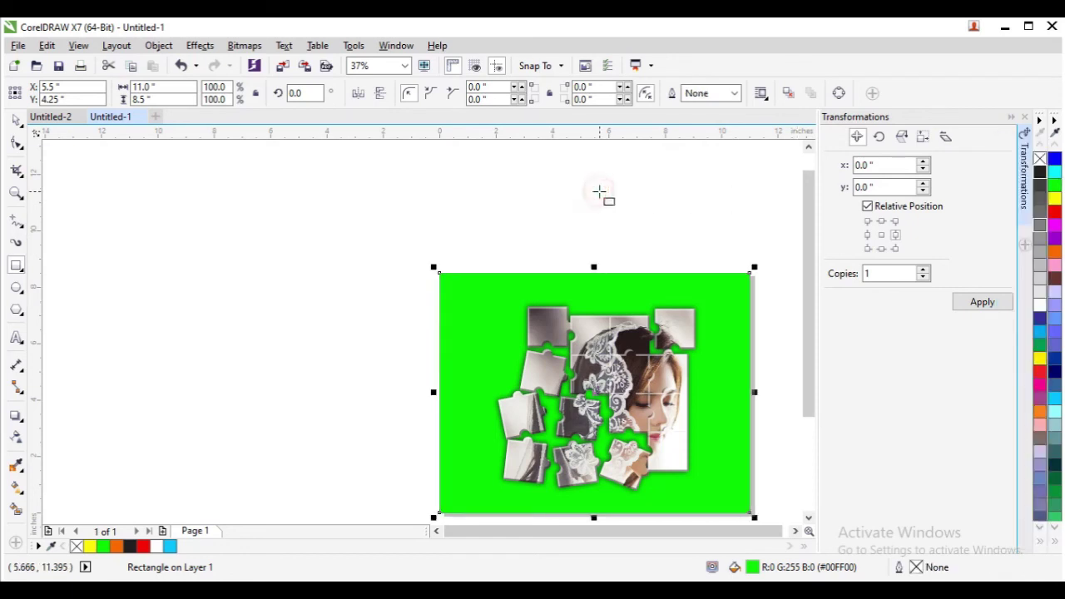
click(16, 121)
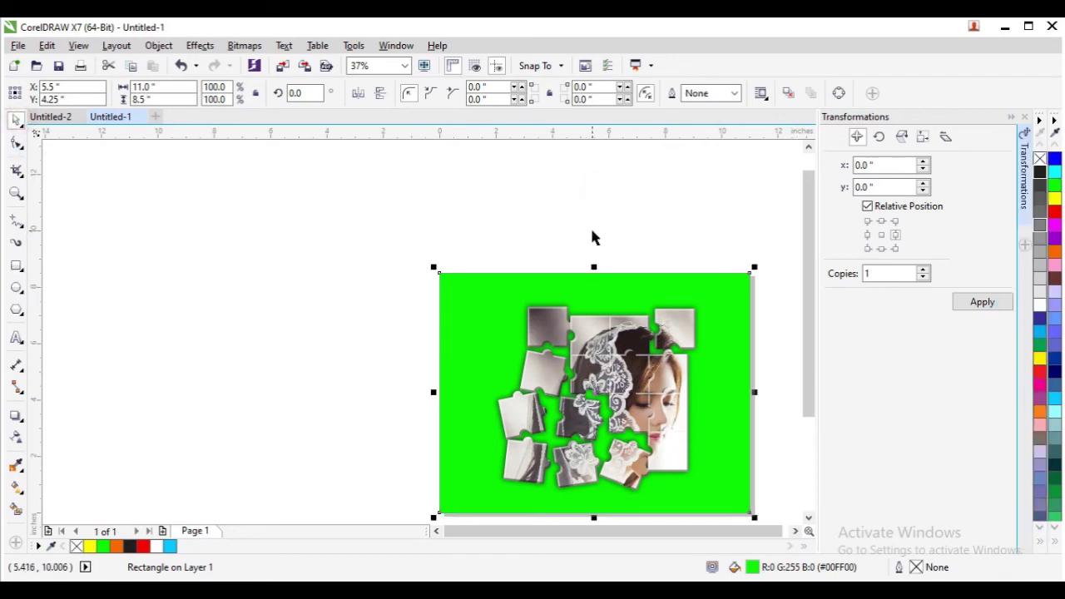